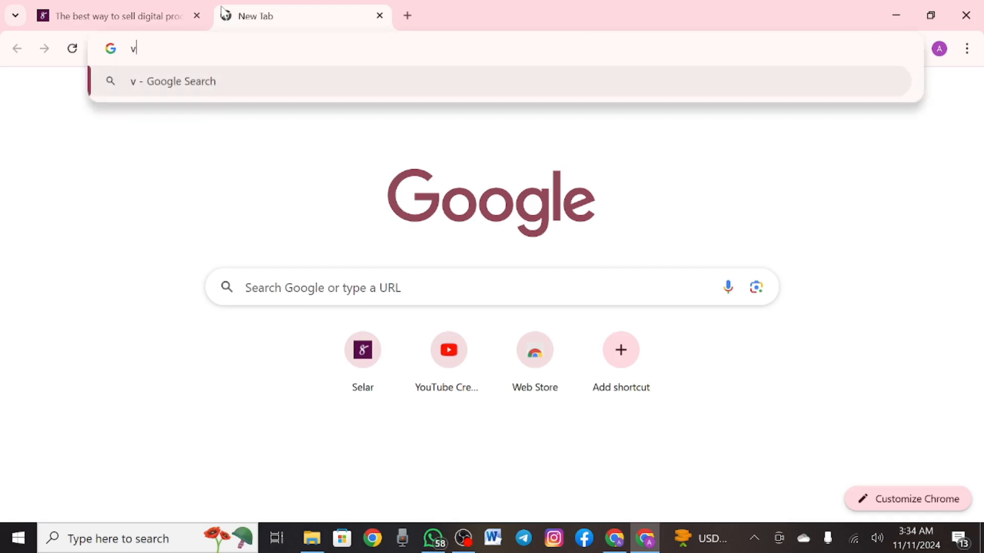
Load v3design.com.ng in the new tab, then switch back to the Selar tab
type(".")
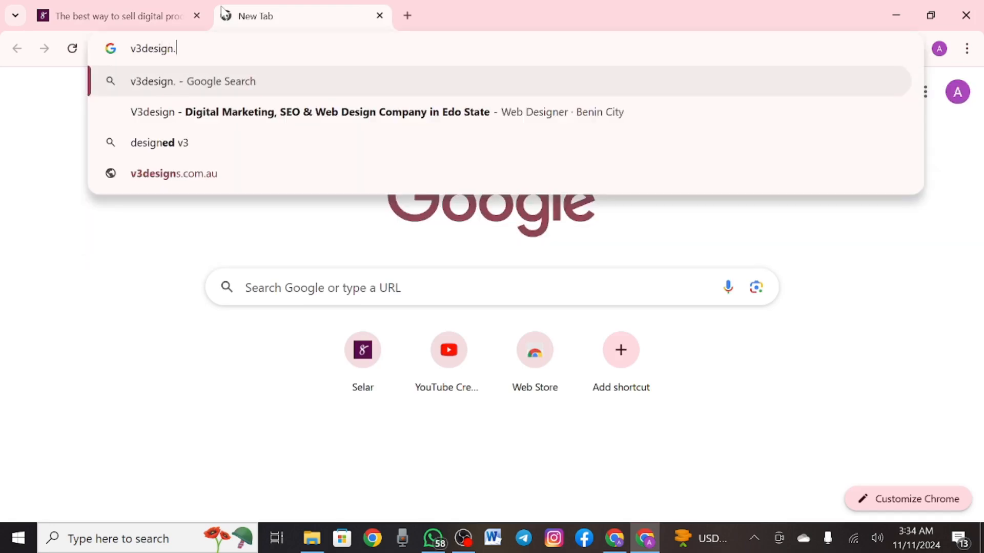
type("com.ng")
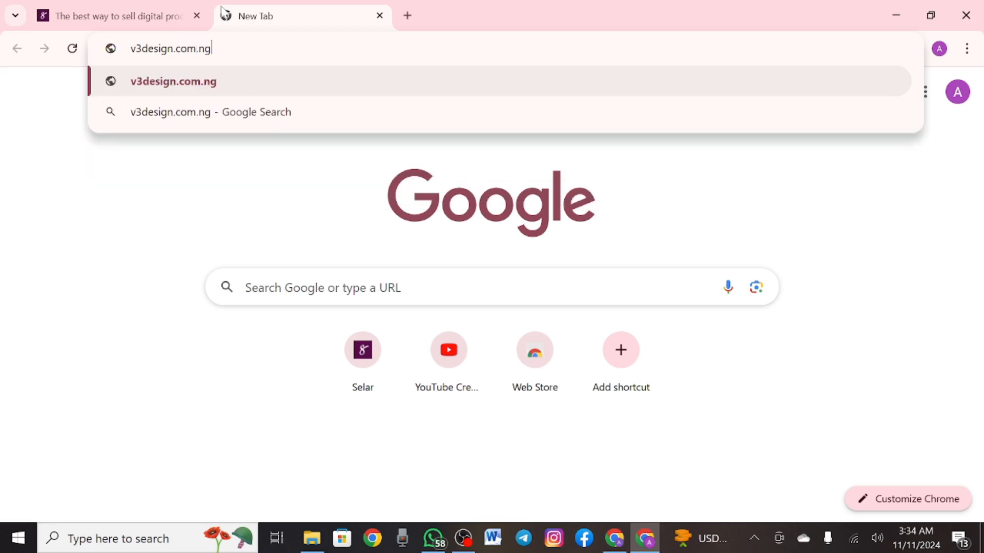
key("Return")
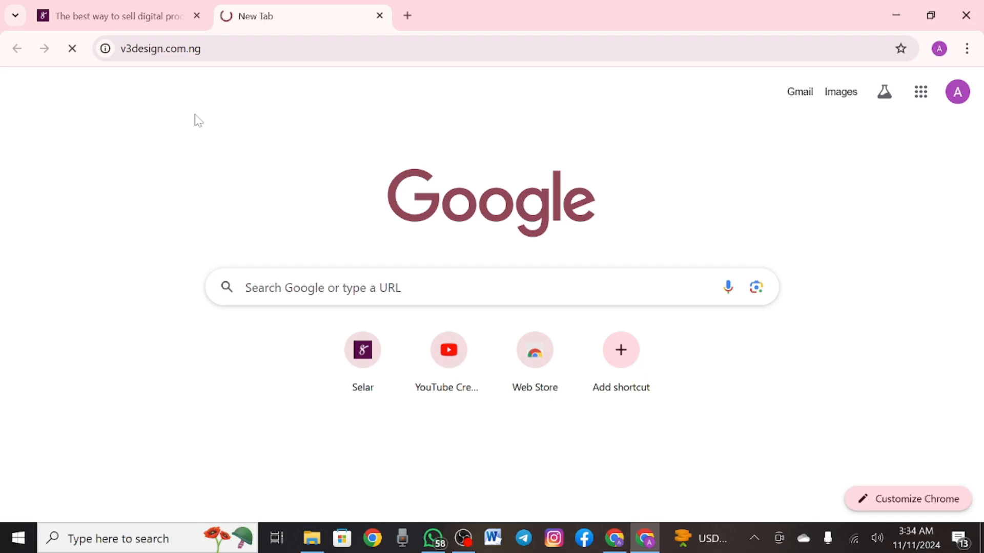
left_click(121, 21)
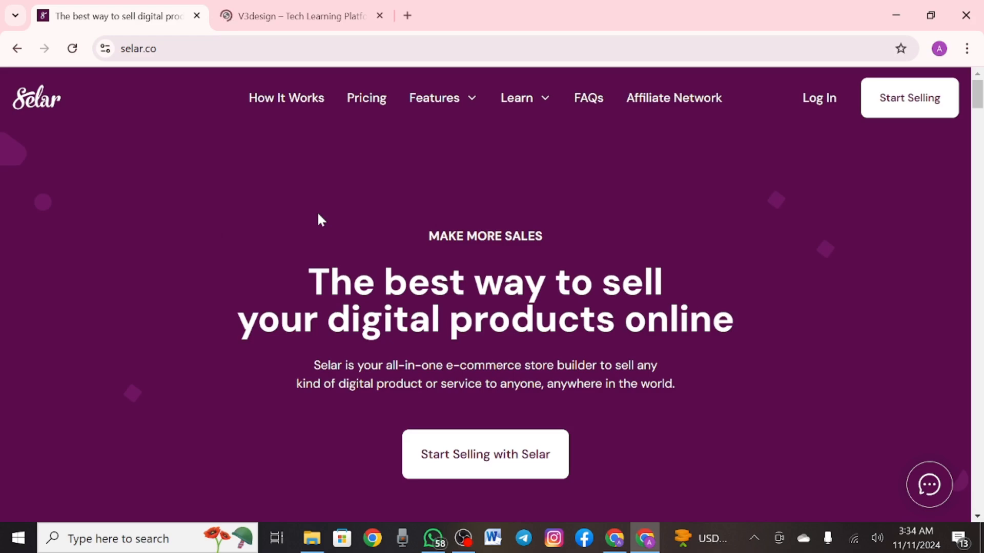
left_click(285, 24)
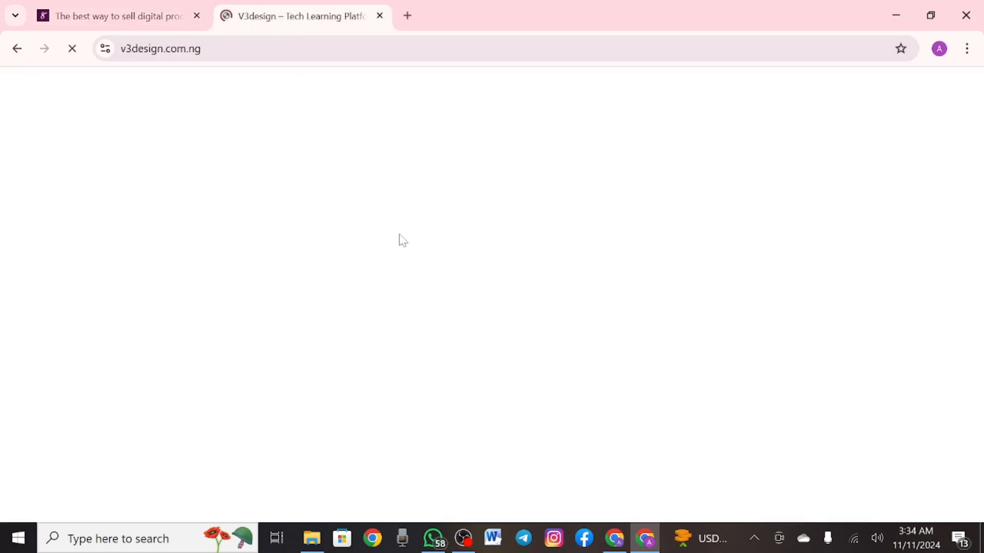
left_click(114, 24)
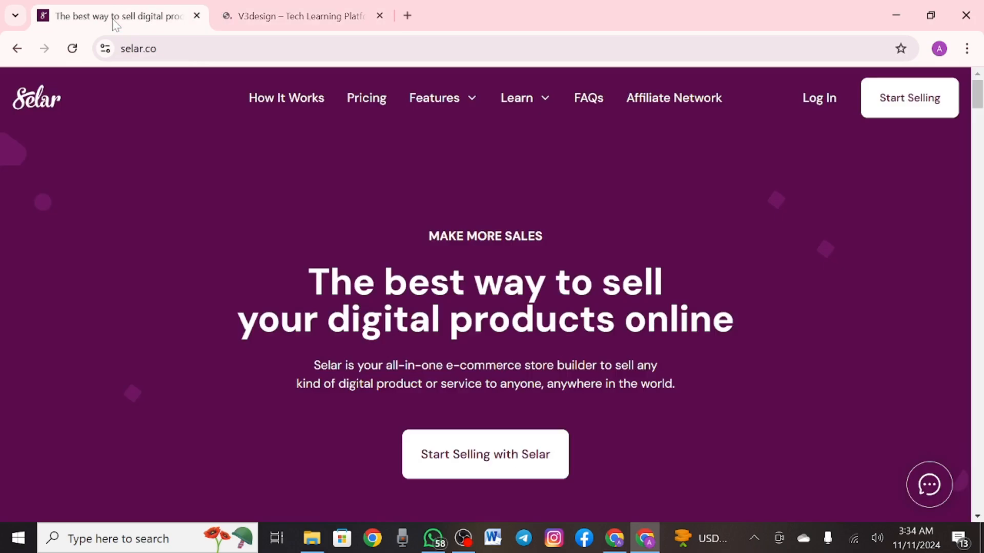
left_click(291, 20)
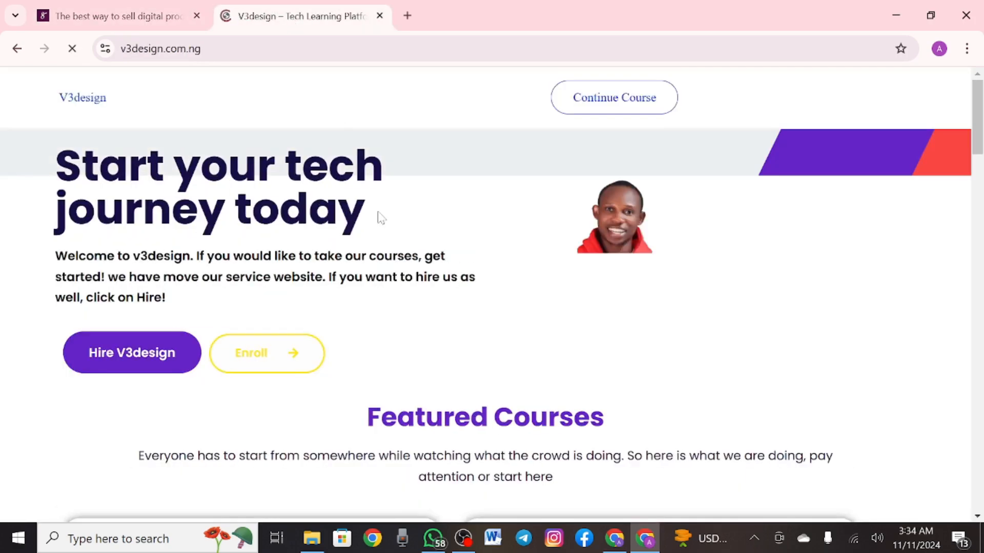
scroll(379, 218, "down", 1)
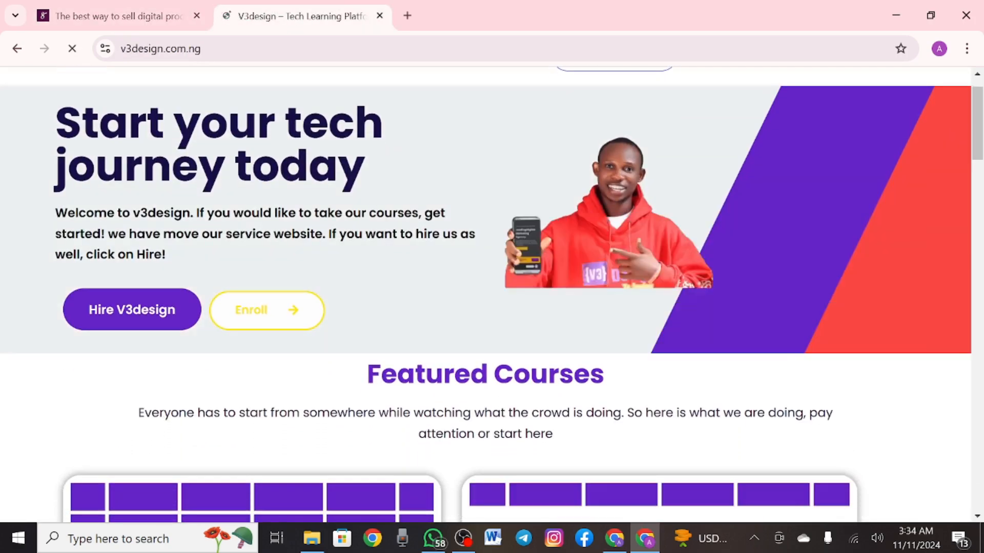
scroll(378, 207, "up", 1)
scroll(379, 207, "down", 1)
scroll(378, 207, "up", 1)
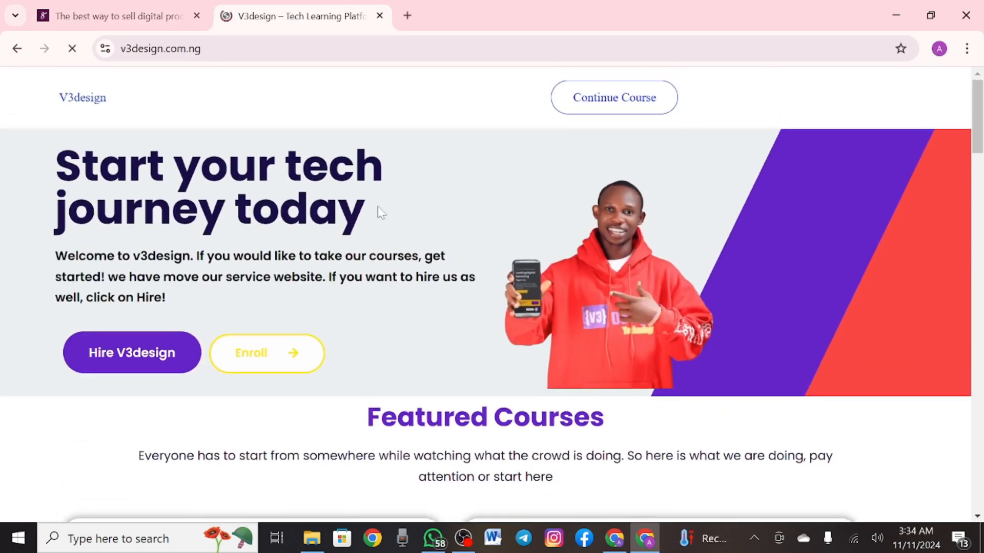
scroll(379, 212, "down", 12)
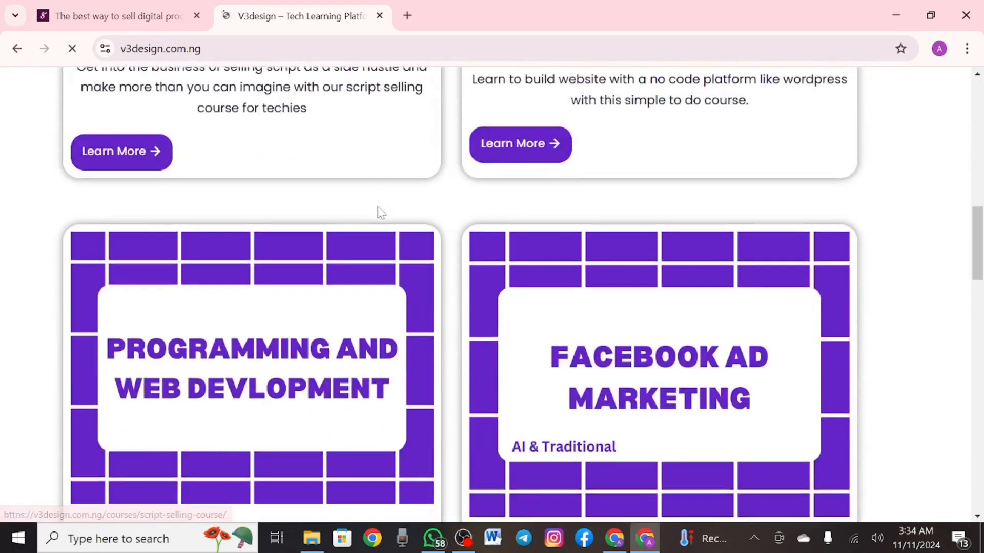
scroll(379, 213, "down", 15)
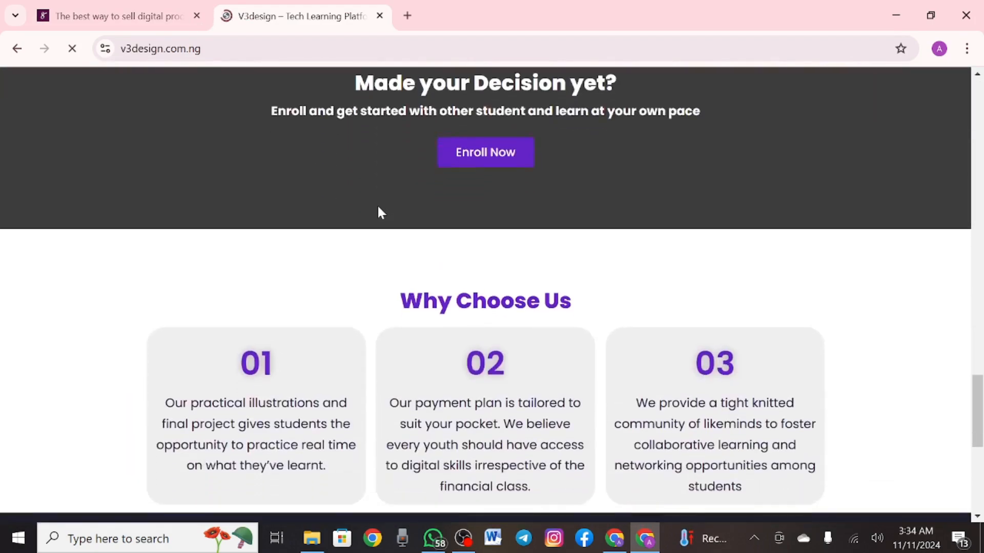
scroll(379, 212, "up", 20)
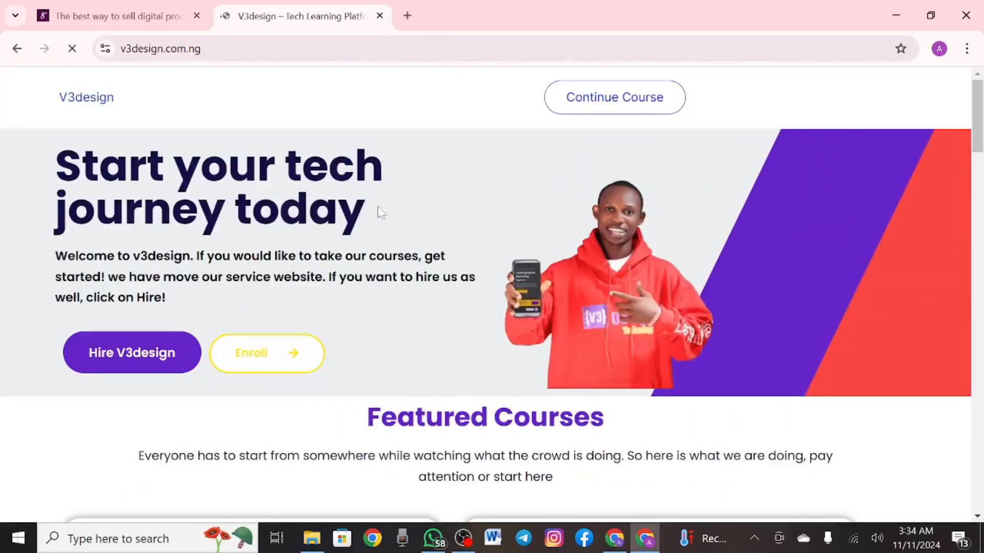
left_click(114, 26)
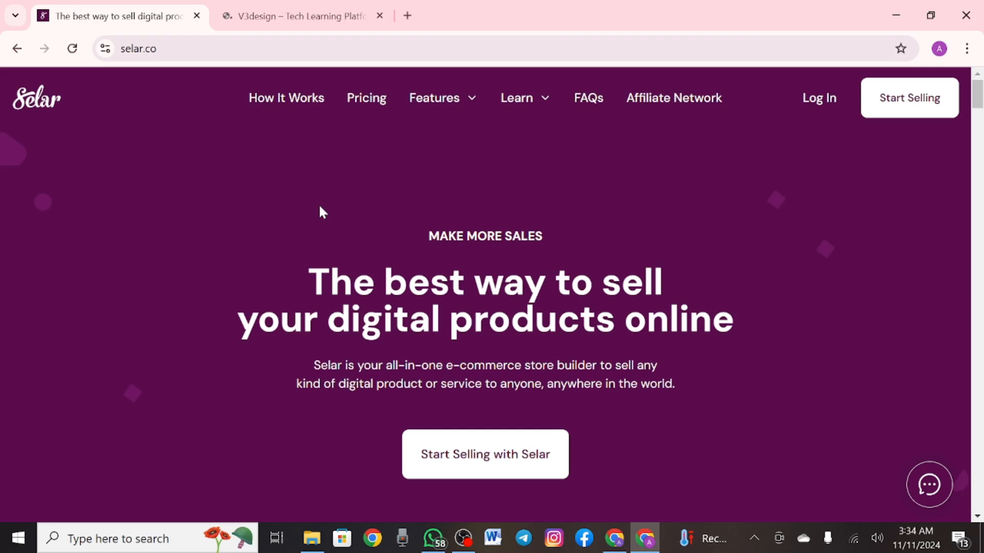
left_click(134, 48)
key("End")
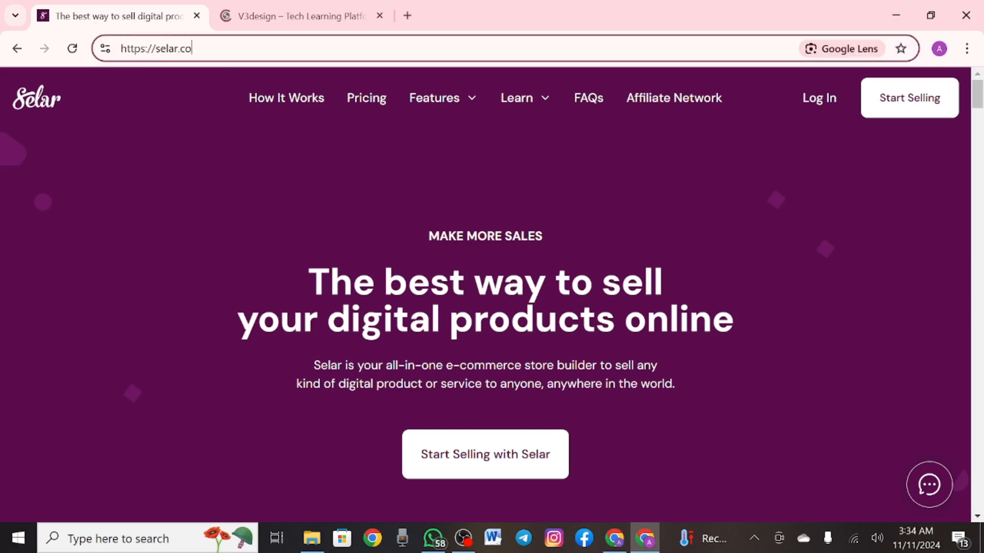
key("shift+Left")
key("shift+Left")
key("shift+Left")
key("shift+Left")
key("shift+Left")
key("shift+Left")
key("shift+Left")
key("shift+Left")
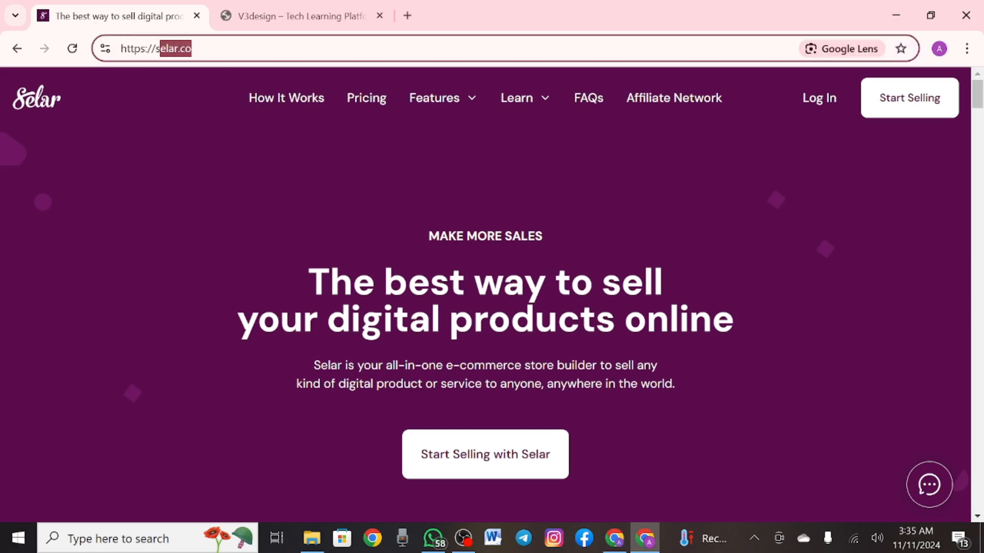
key("shift+Right")
key("shift+Right")
key("shift+Right")
key("shift+Right")
key("shift+Right")
key("shift+Right")
key("shift+Right")
key("shift+Right")
key("shift+Right")
key("shift+Right")
key("shift+Right")
key("shift+Right")
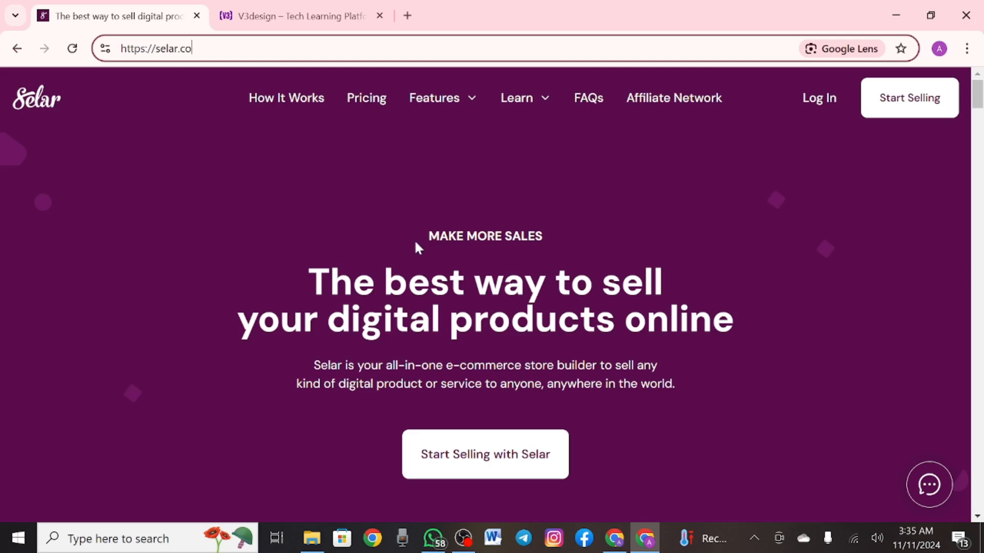
scroll(288, 255, "down", 2)
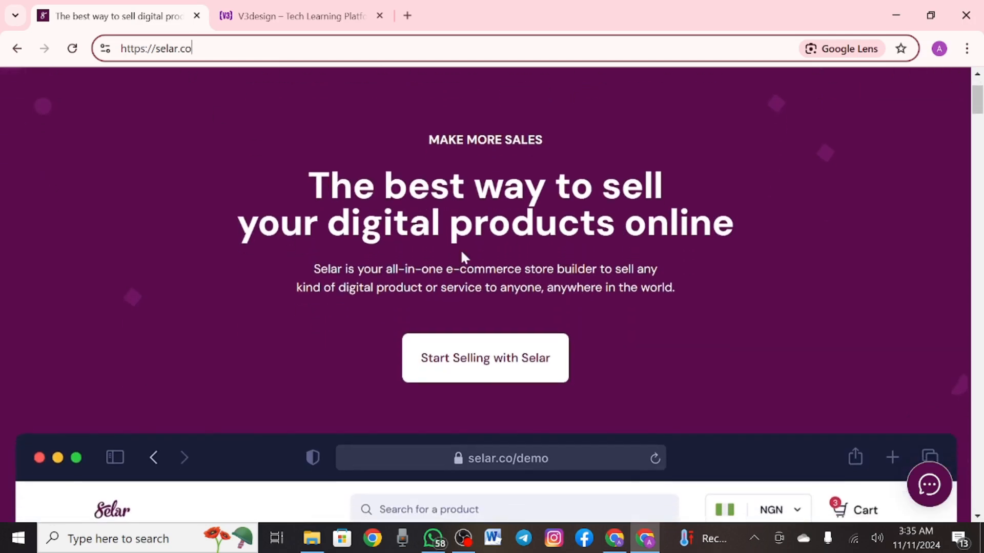
scroll(485, 239, "down", 10)
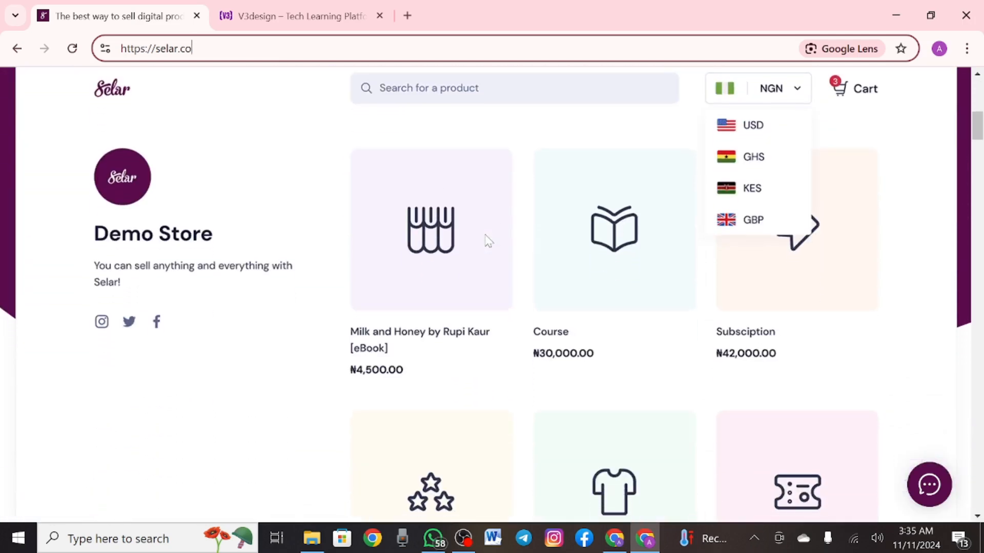
scroll(488, 240, "down", 13)
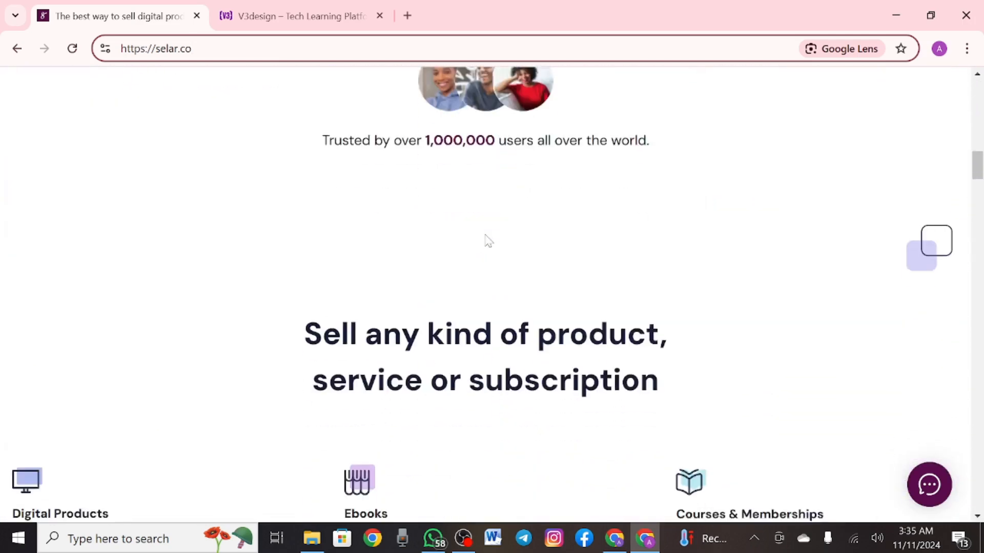
scroll(488, 241, "down", 8)
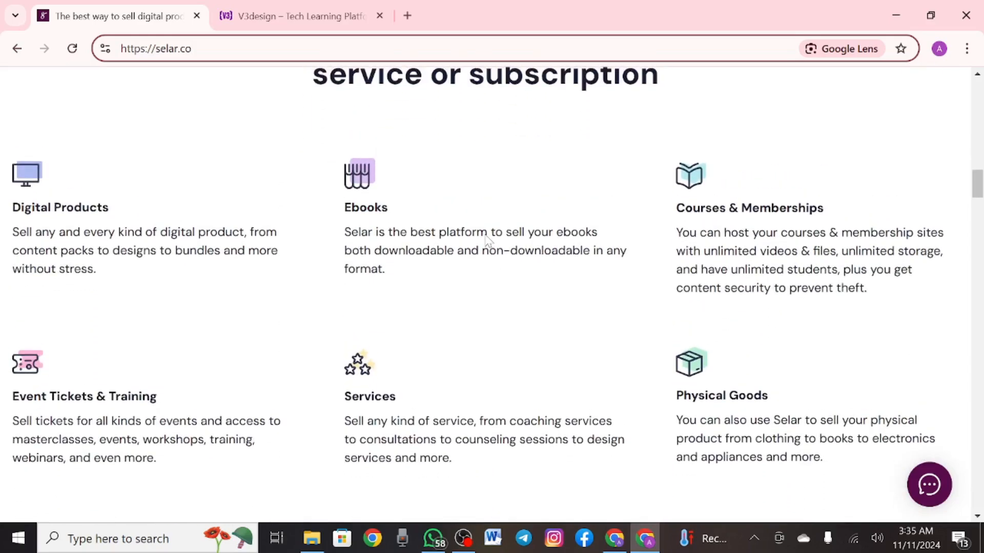
scroll(486, 237, "down", 14)
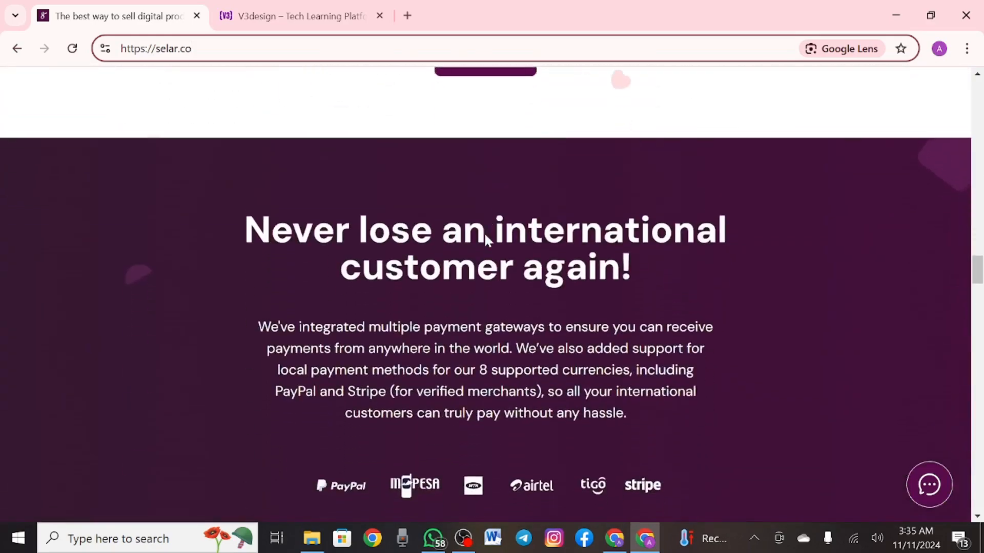
scroll(486, 237, "down", 18)
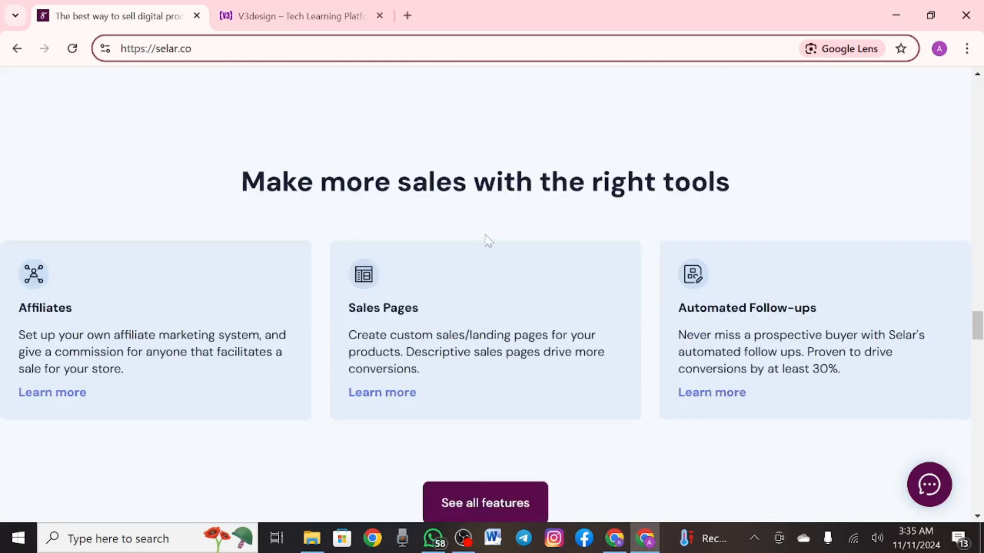
scroll(488, 241, "down", 6)
scroll(487, 241, "up", 20)
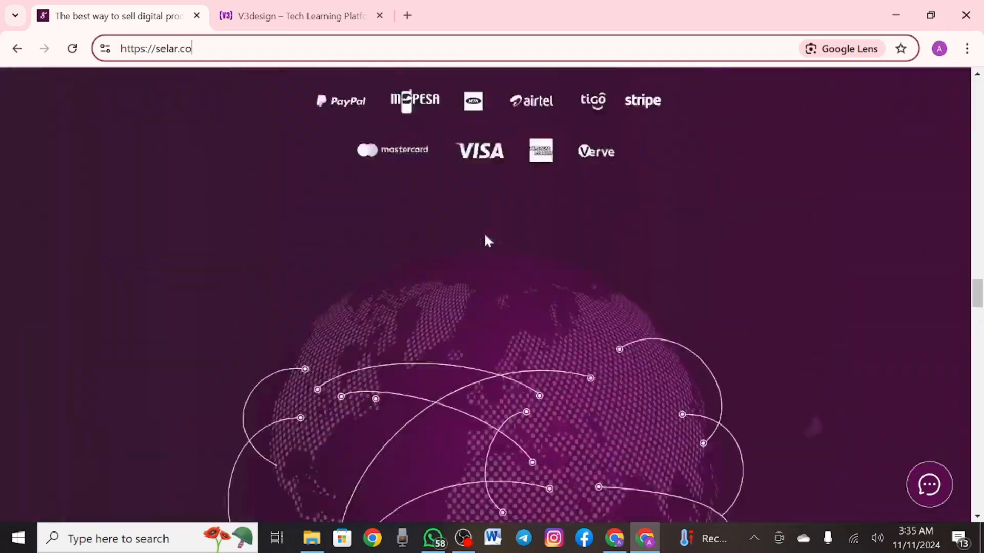
scroll(488, 241, "up", 20)
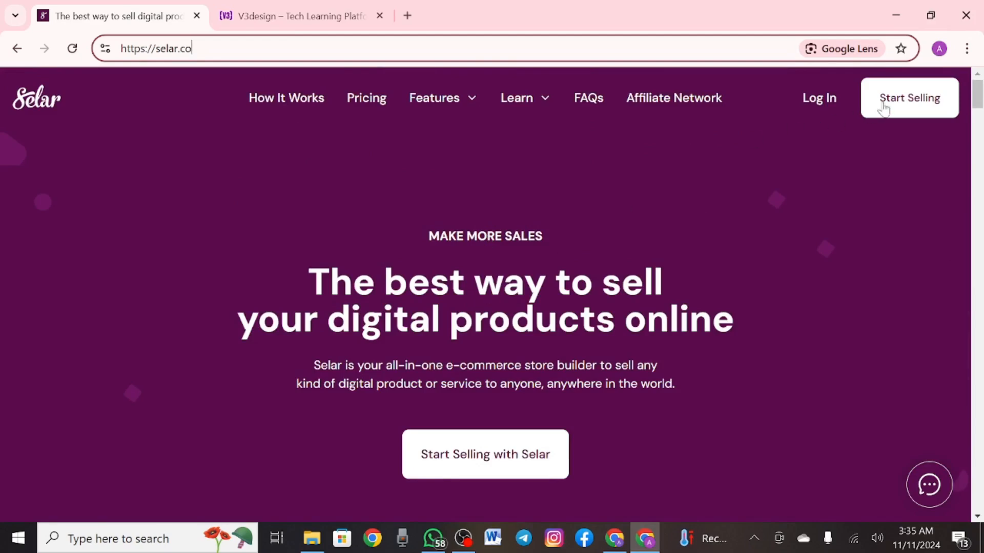
Go via Start Selling's registration page to Selar's Pricing page
left_click(891, 103)
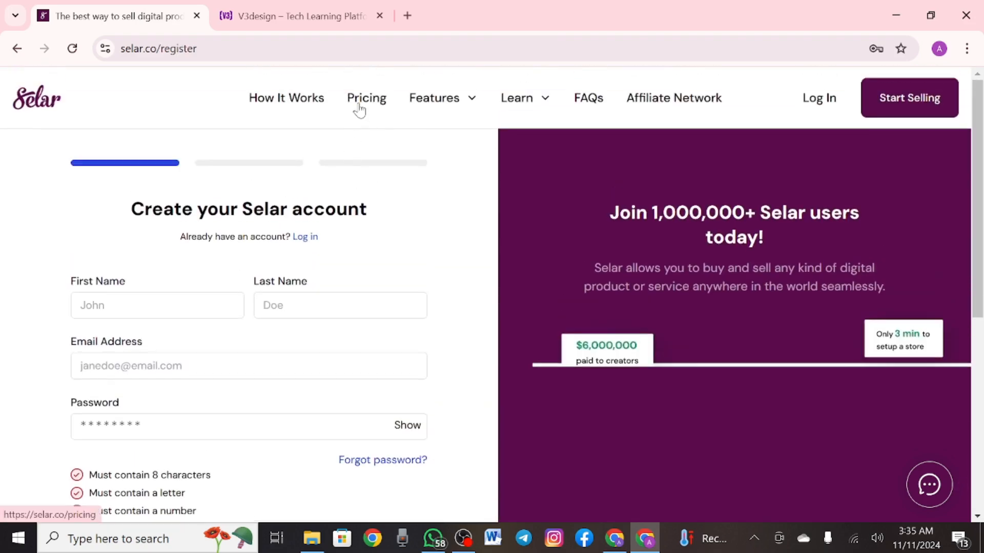
left_click(358, 104)
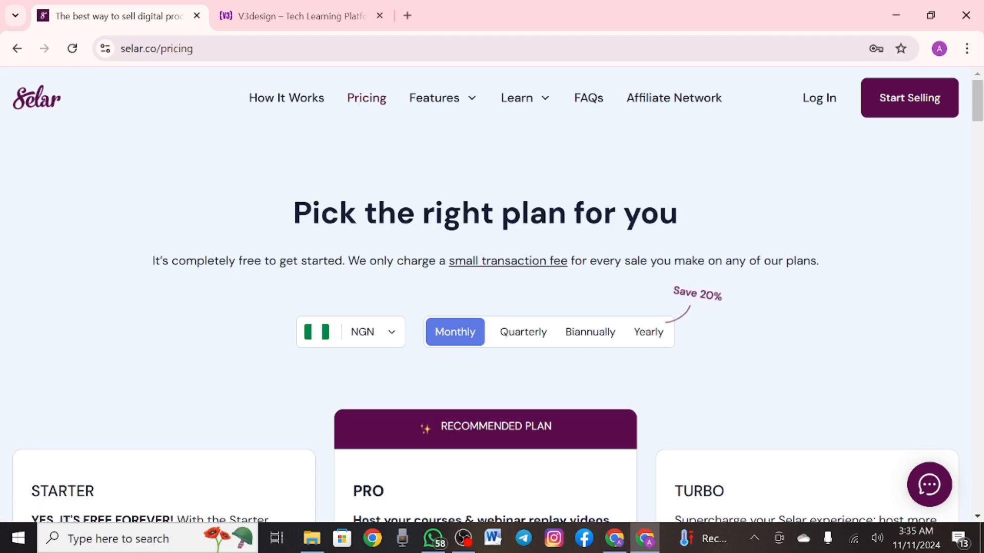
Scroll through the pricing page comparing Starter, Pro, Turbo and TurboPlus (₦50,000 monthly) features
scroll(334, 235, "down", 5)
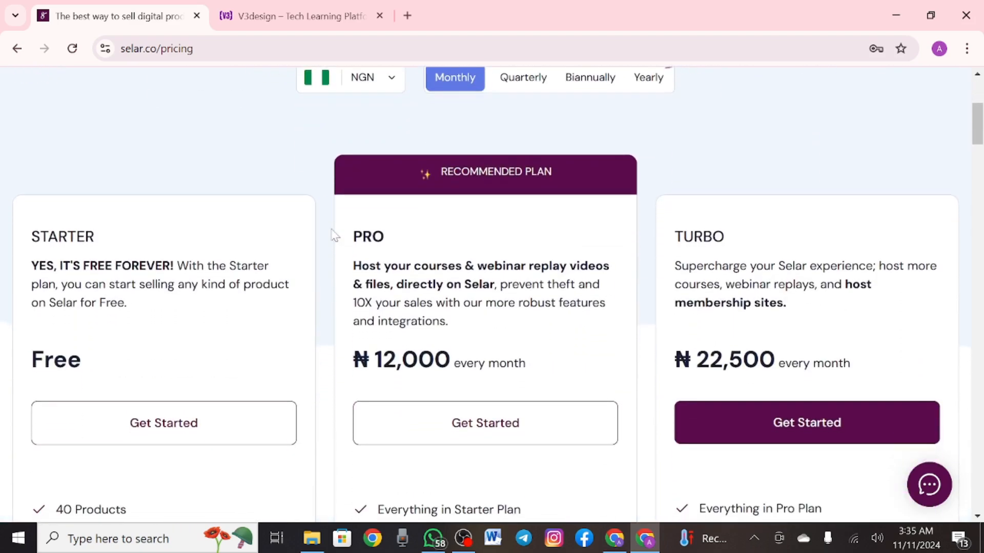
scroll(334, 236, "down", 1)
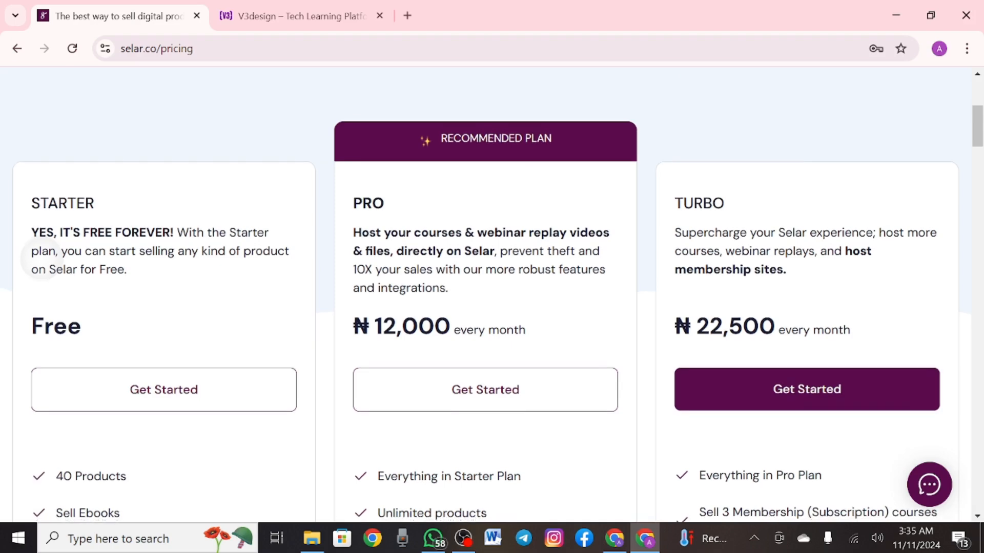
scroll(38, 254, "down", 1)
scroll(492, 306, "down", 1)
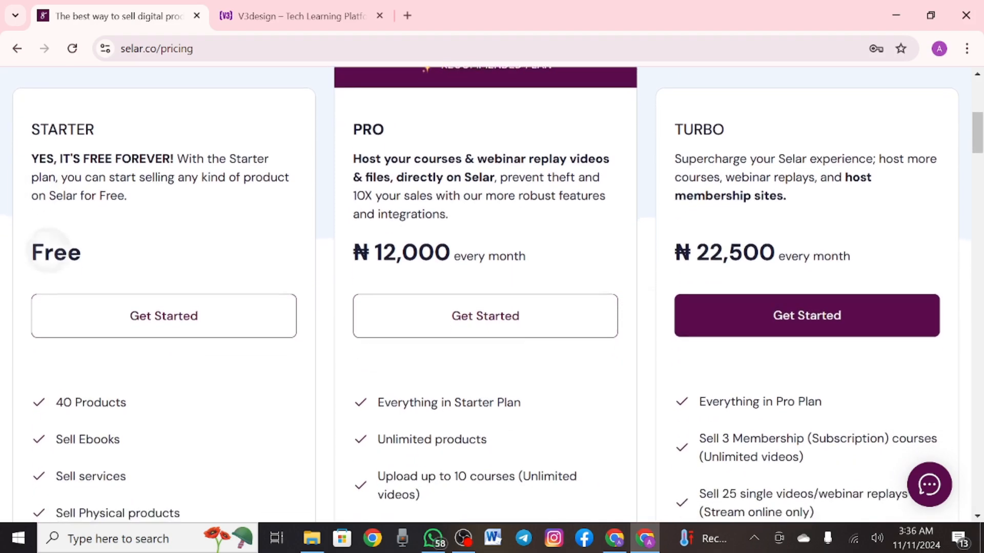
scroll(492, 295, "down", 1)
scroll(492, 295, "up", 1)
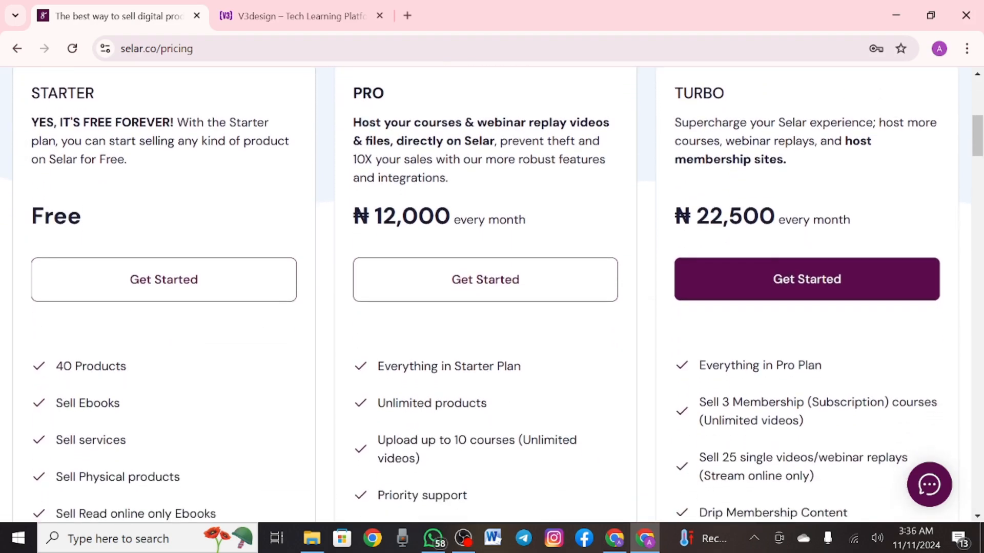
scroll(48, 249, "up", 1)
scroll(49, 250, "down", 1)
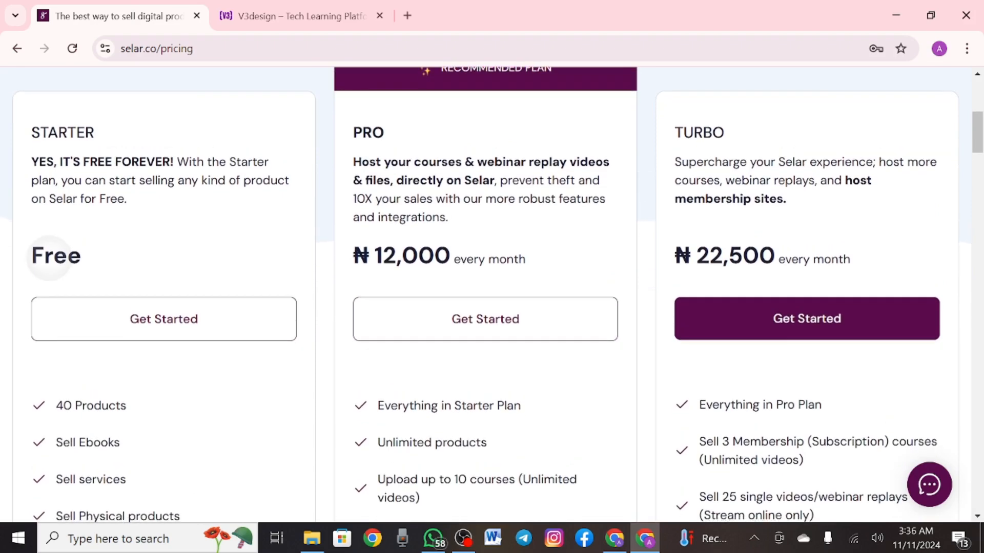
scroll(48, 250, "down", 1)
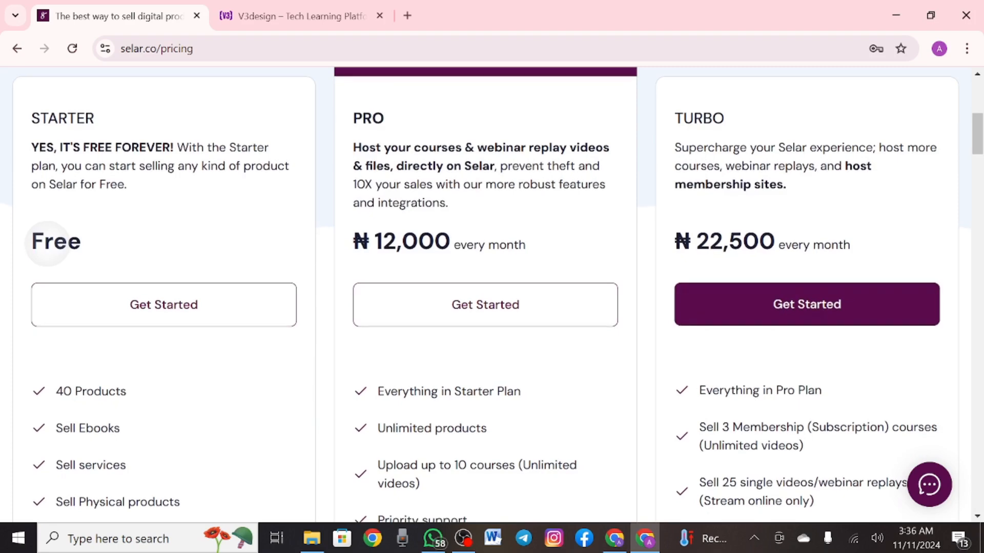
scroll(492, 294, "up", 1)
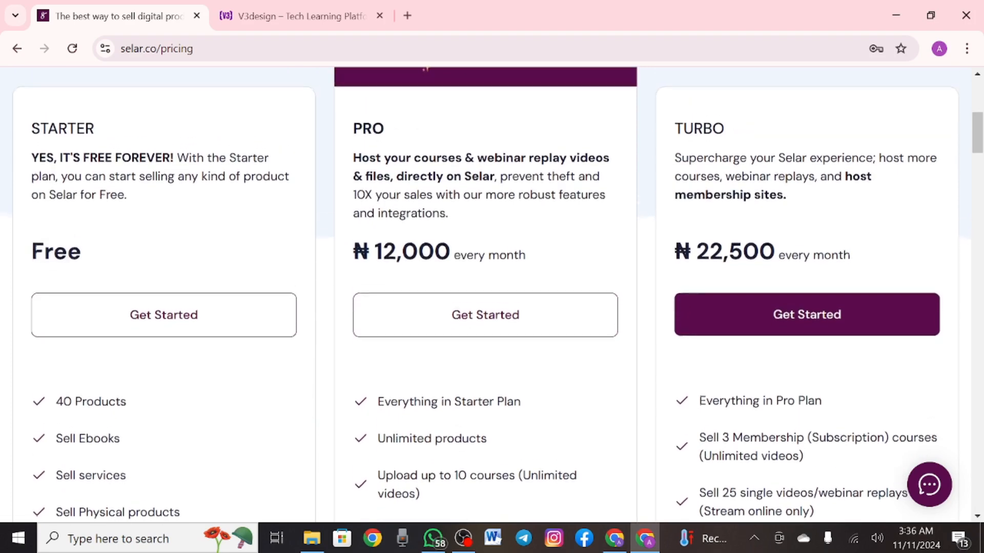
scroll(492, 294, "up", 1)
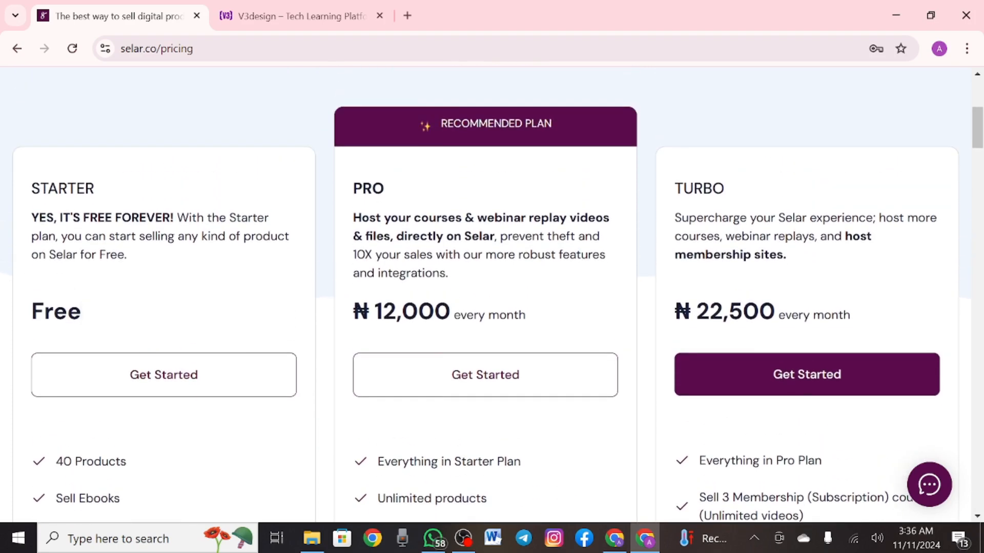
scroll(492, 294, "down", 1)
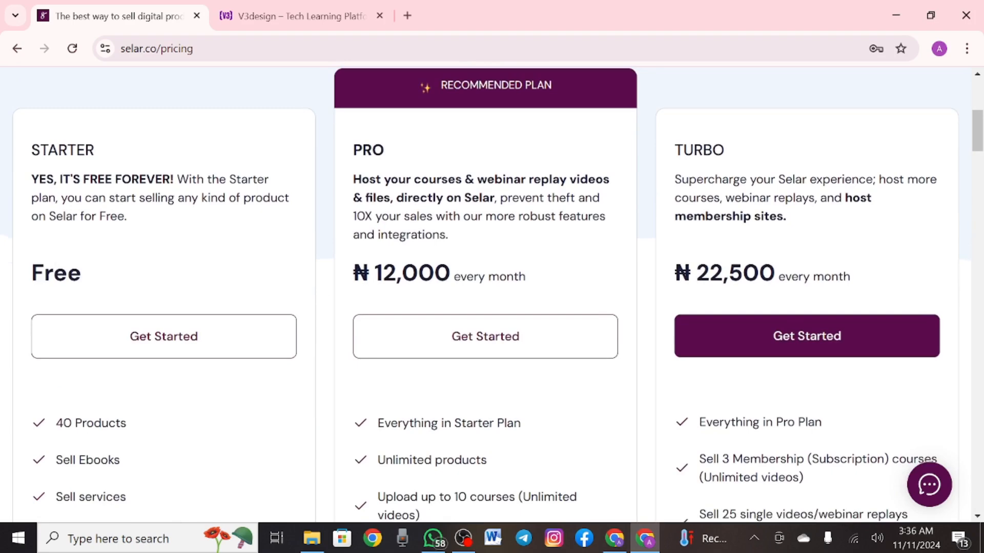
scroll(492, 294, "down", 5)
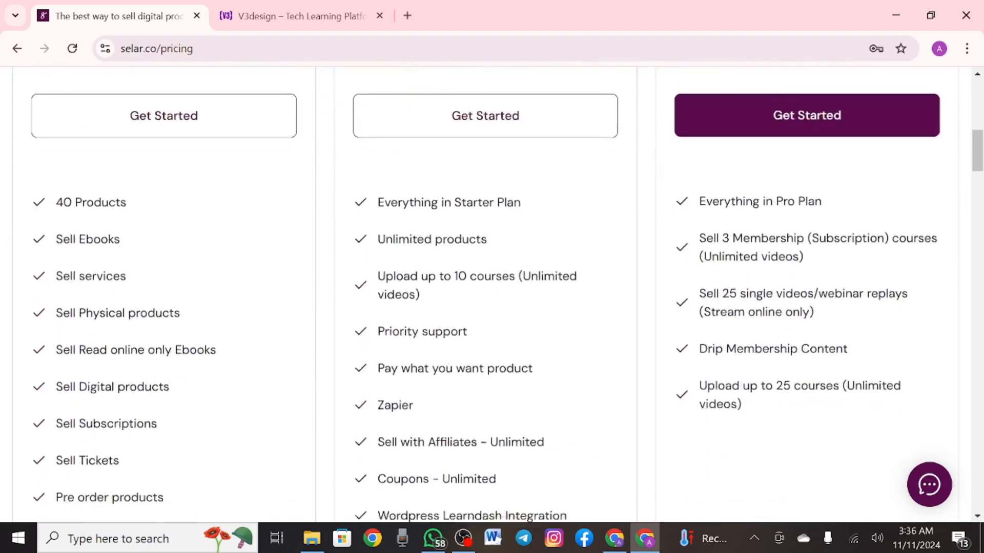
scroll(492, 294, "down", 5)
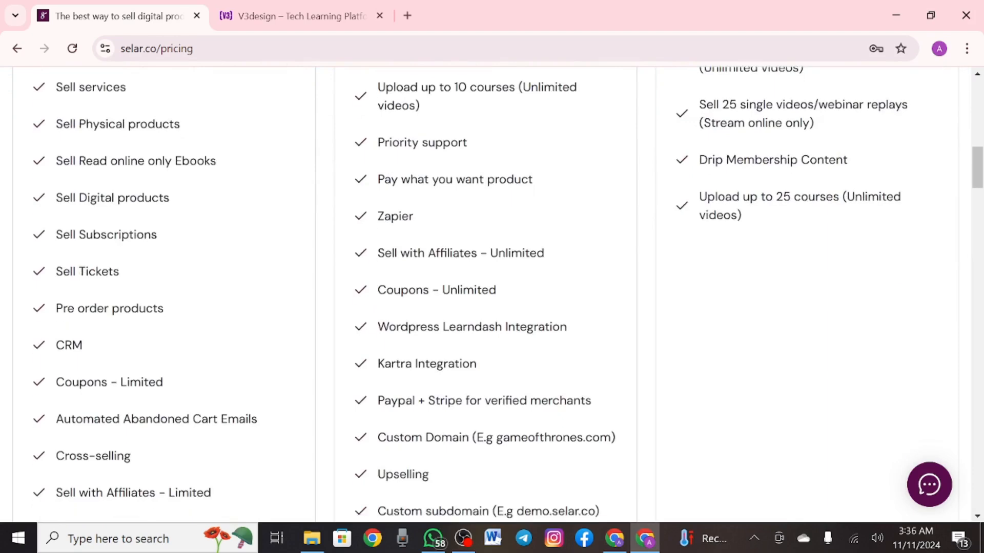
scroll(492, 295, "up", 10)
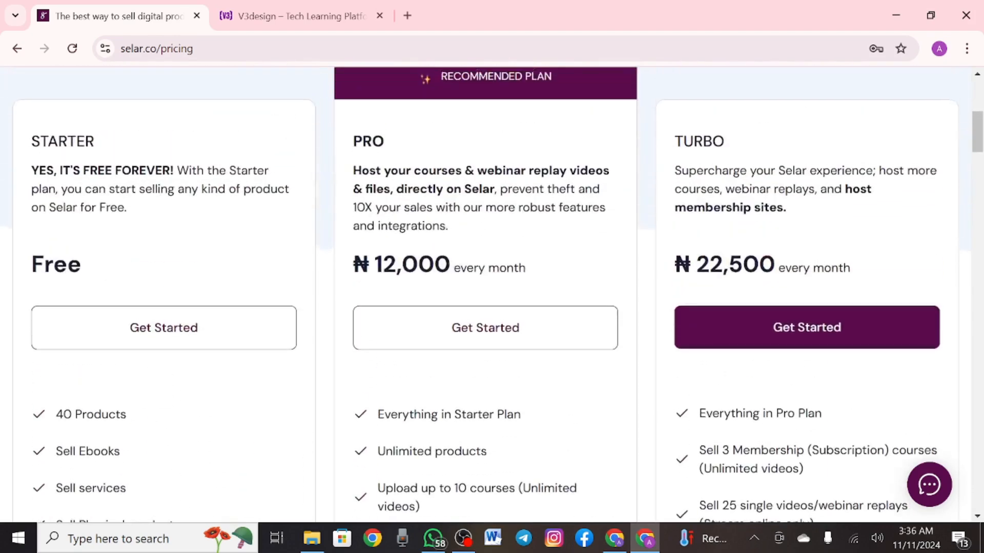
scroll(492, 295, "down", 1)
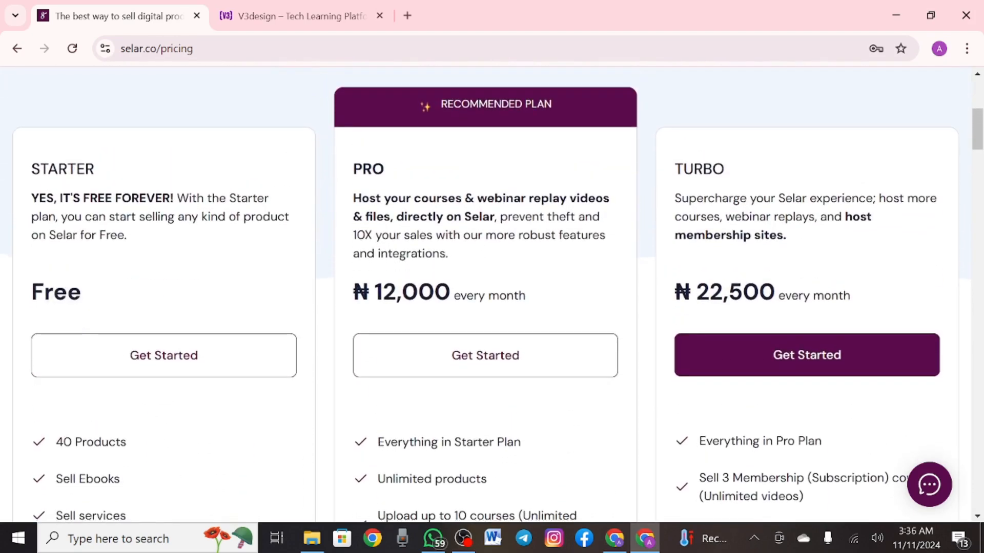
scroll(492, 295, "down", 1)
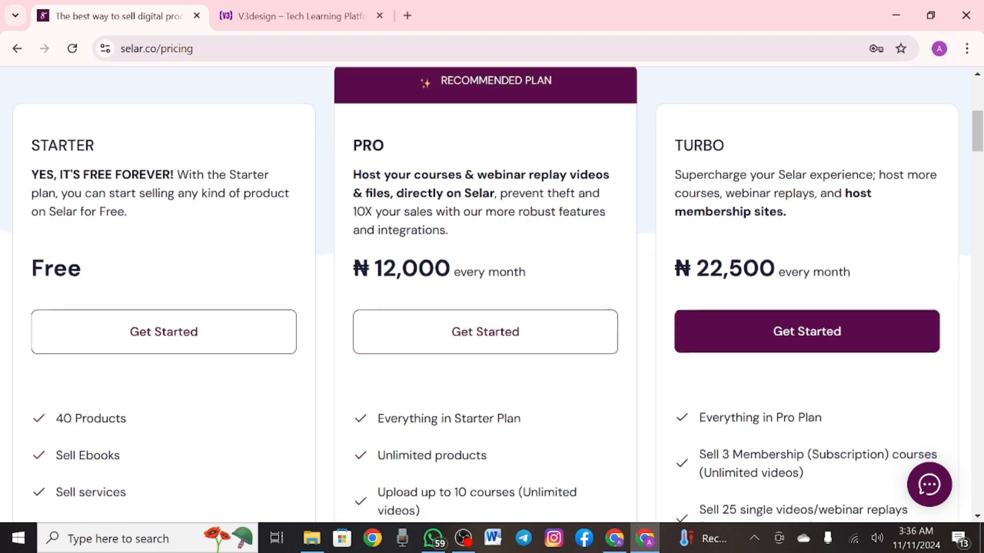
scroll(56, 256, "up", 1)
scroll(492, 295, "up", 1)
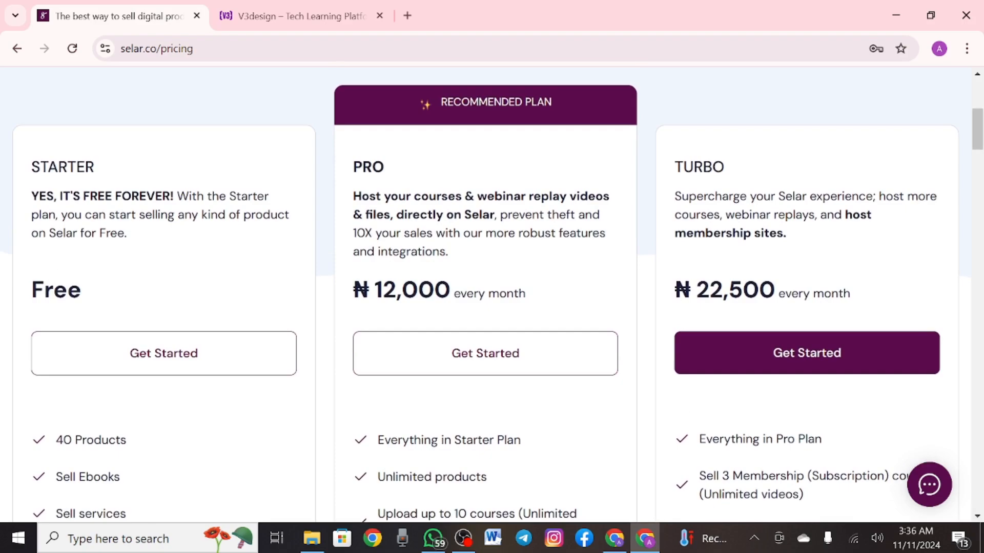
scroll(492, 295, "down", 1)
scroll(492, 294, "down", 5)
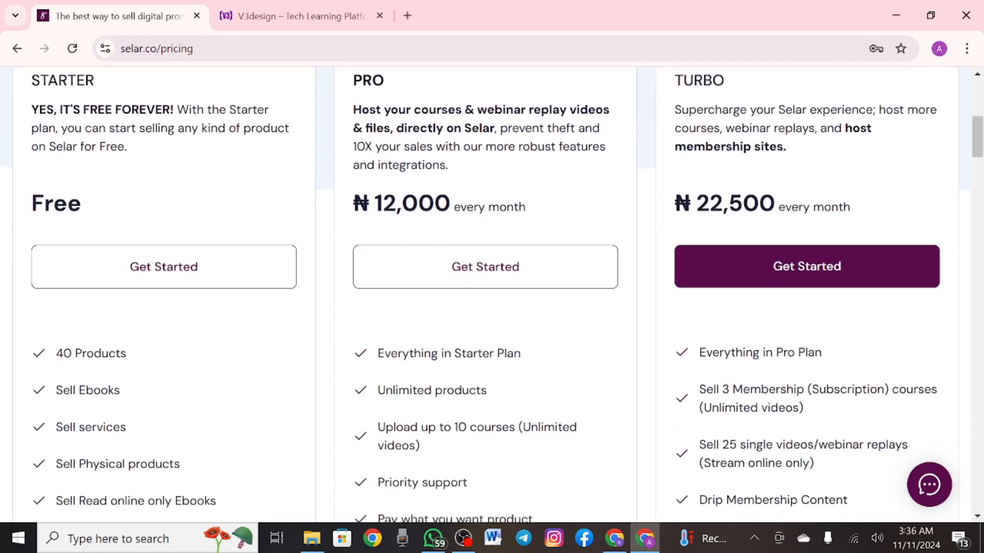
scroll(492, 295, "down", 2)
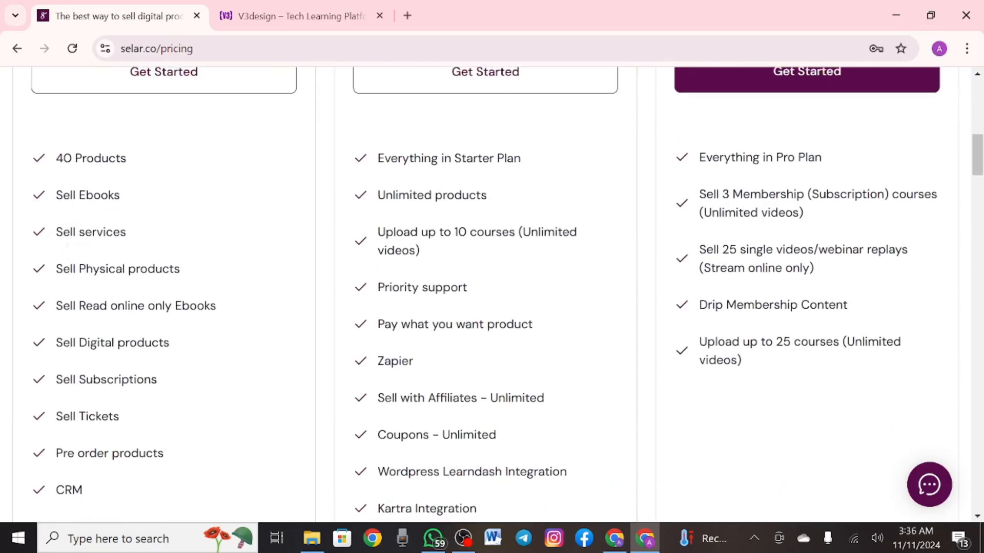
scroll(492, 295, "down", 2)
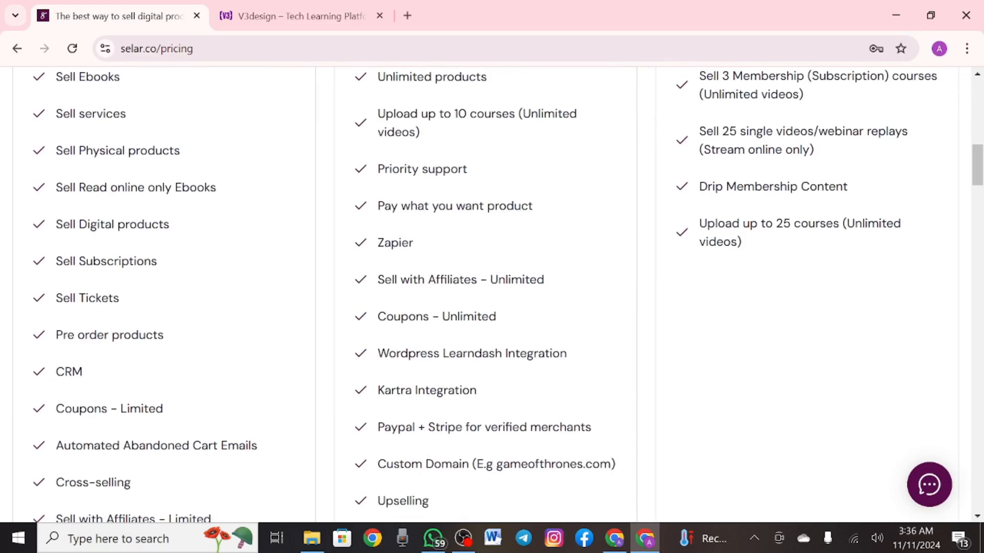
scroll(492, 295, "down", 2)
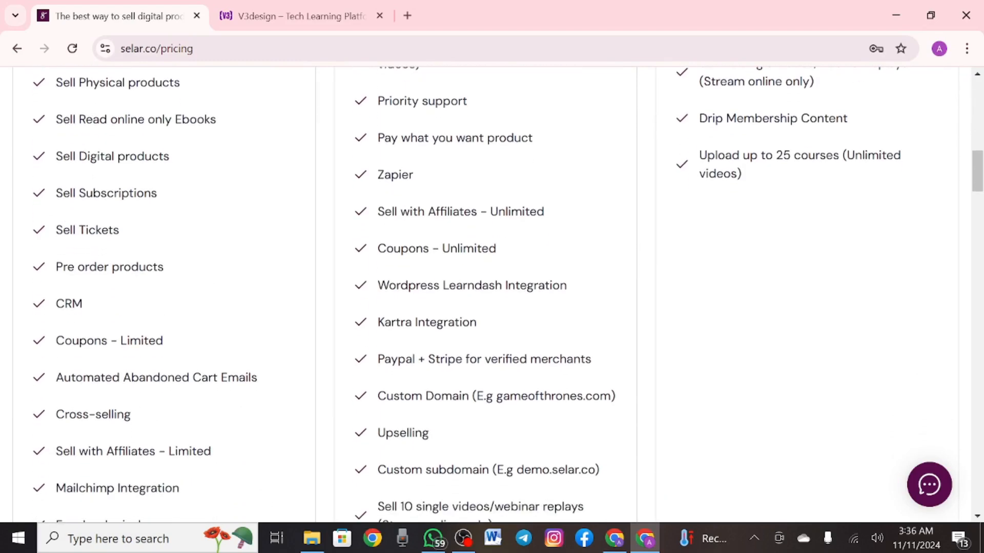
scroll(492, 295, "down", 3)
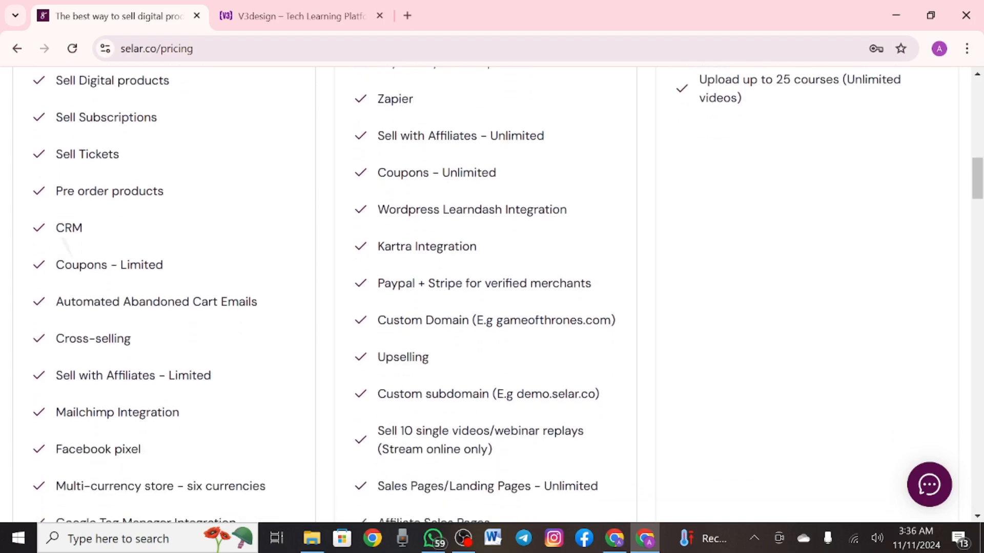
scroll(492, 295, "down", 1)
scroll(492, 295, "up", 1)
scroll(492, 294, "down", 2)
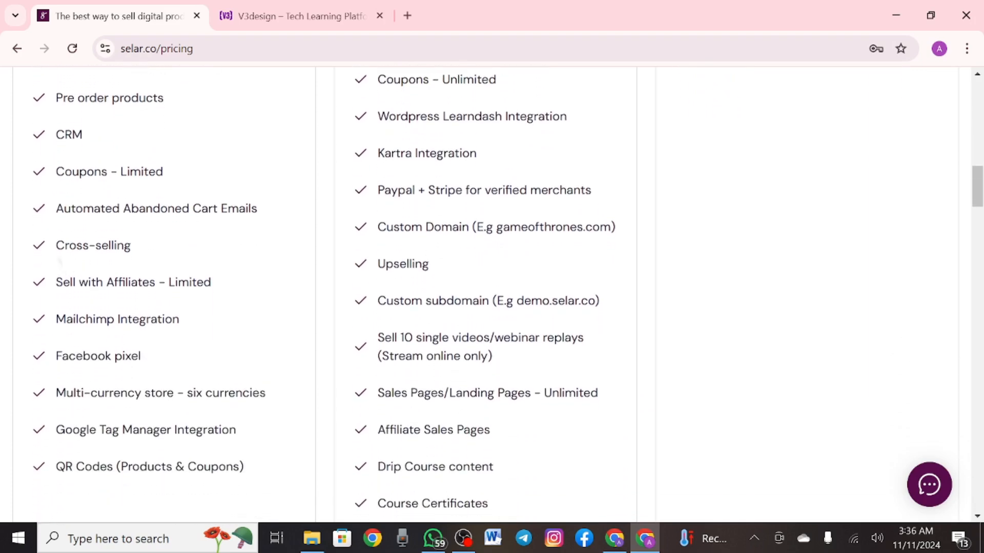
scroll(492, 295, "down", 1)
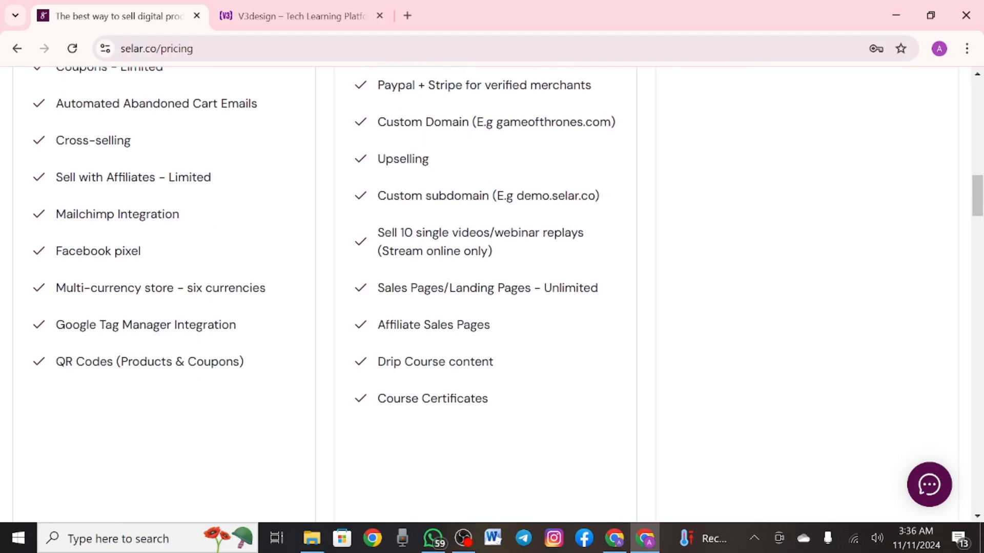
scroll(492, 295, "up", 1)
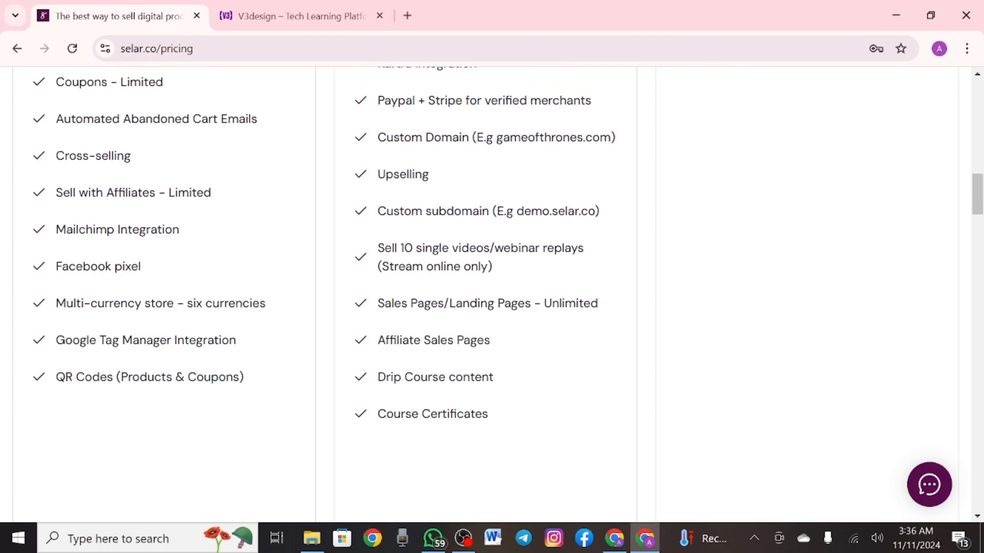
scroll(491, 294, "down", 1)
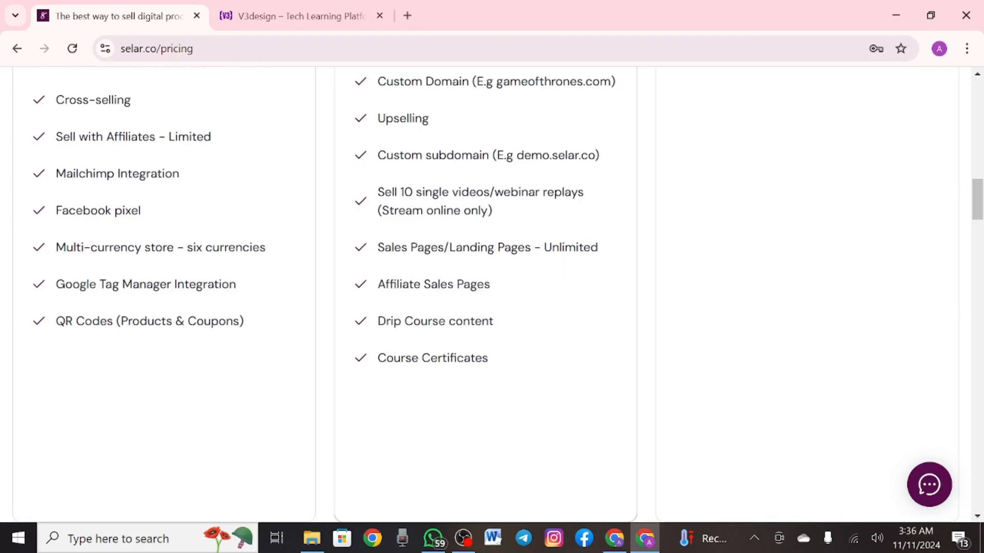
scroll(492, 294, "down", 1)
scroll(492, 295, "down", 4)
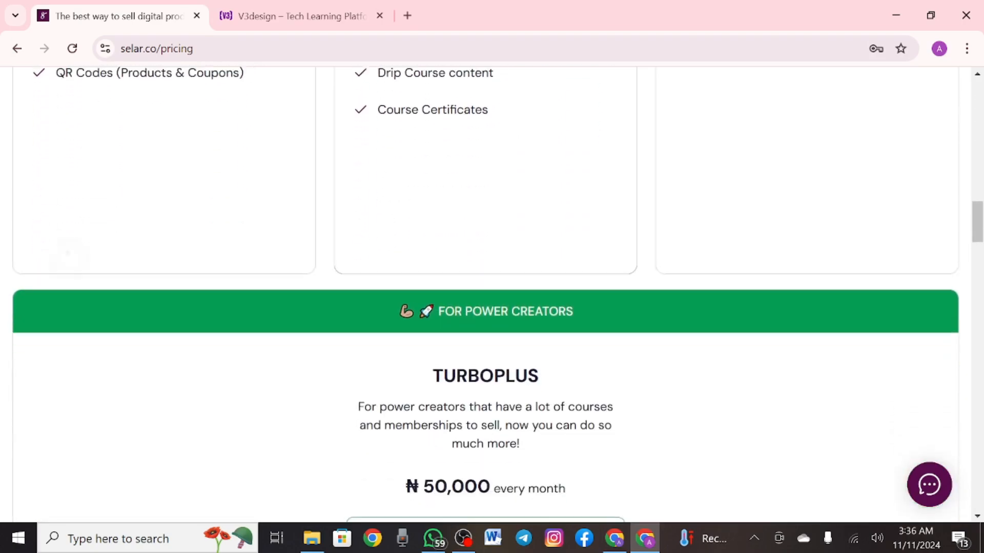
scroll(492, 295, "down", 1)
scroll(491, 294, "up", 10)
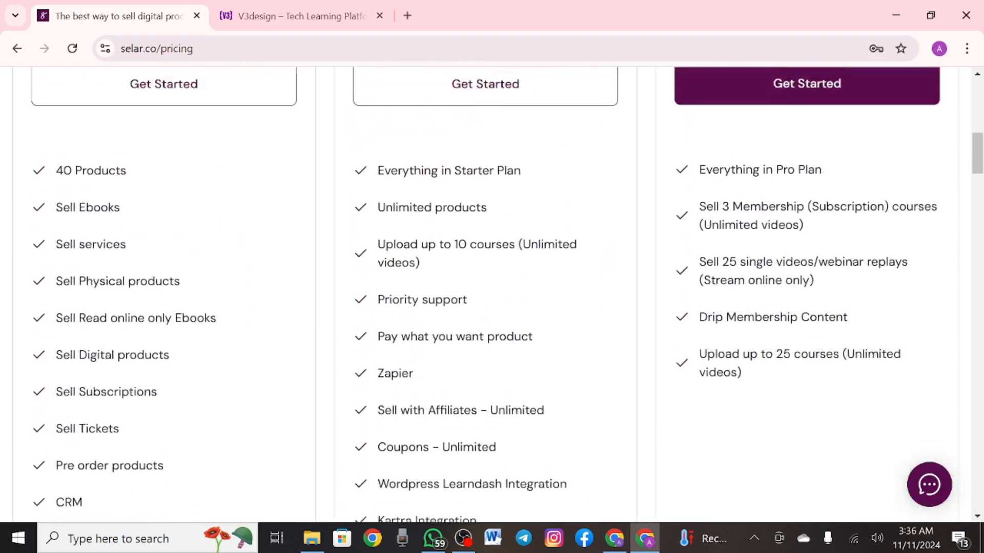
scroll(492, 295, "up", 5)
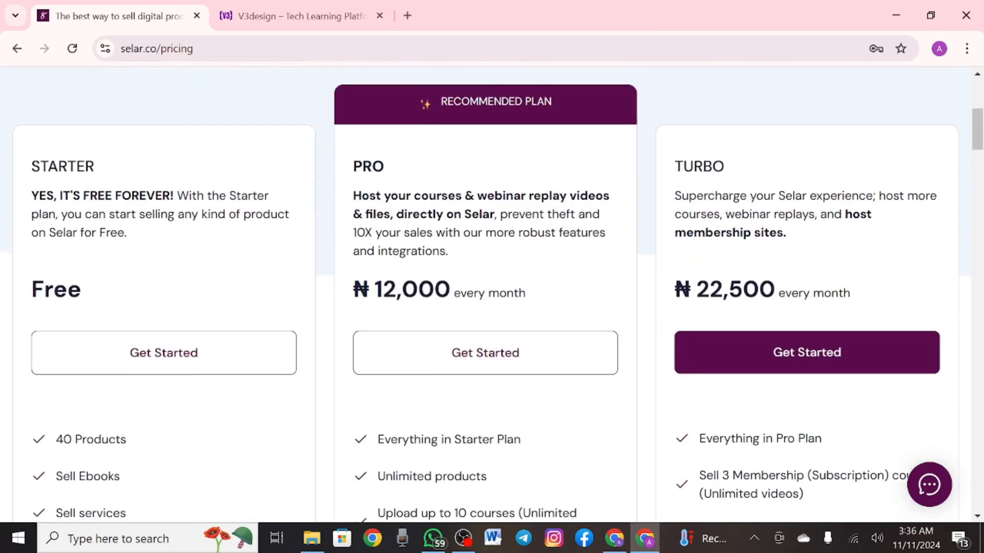
scroll(492, 295, "down", 12)
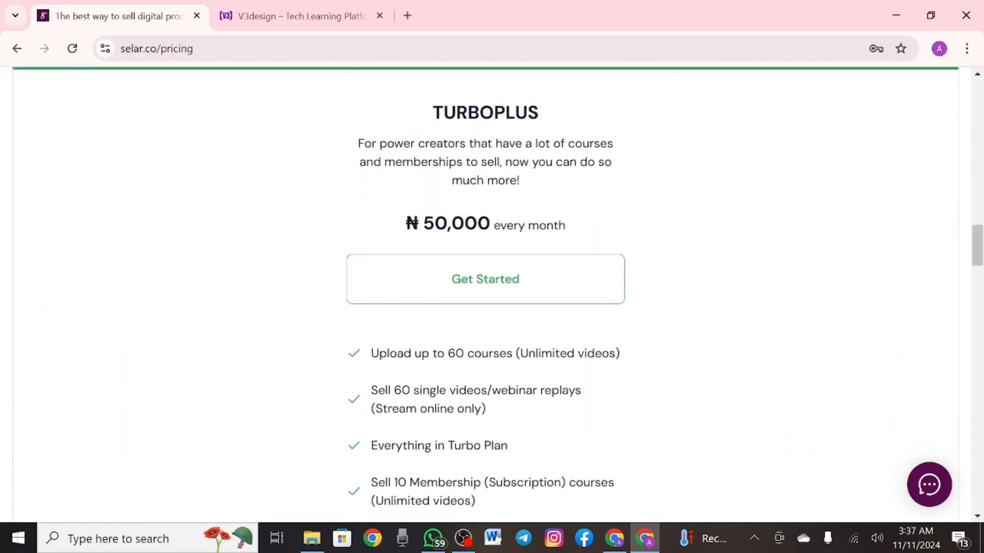
scroll(96, 327, "up", 12)
scroll(97, 327, "up", 5)
scroll(96, 327, "down", 8)
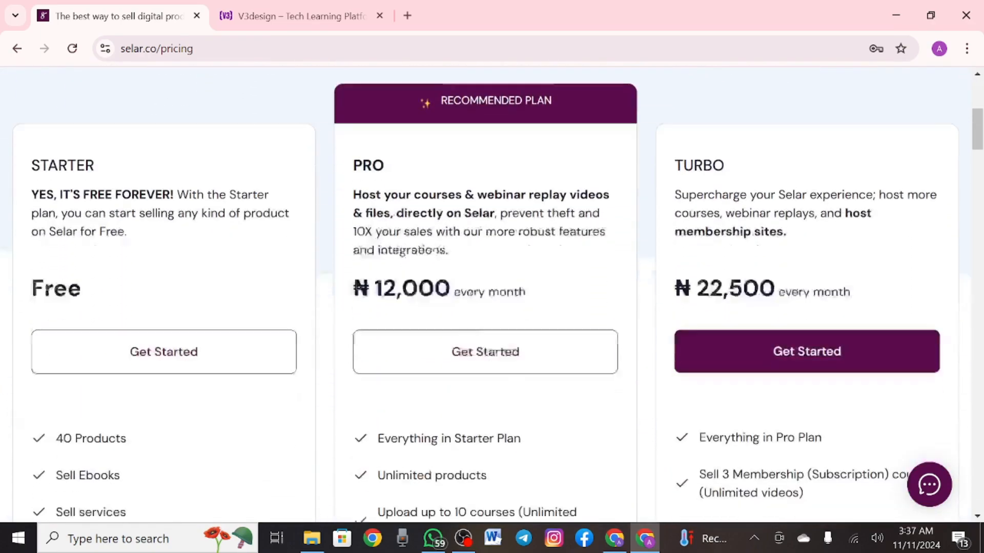
scroll(78, 261, "down", 5)
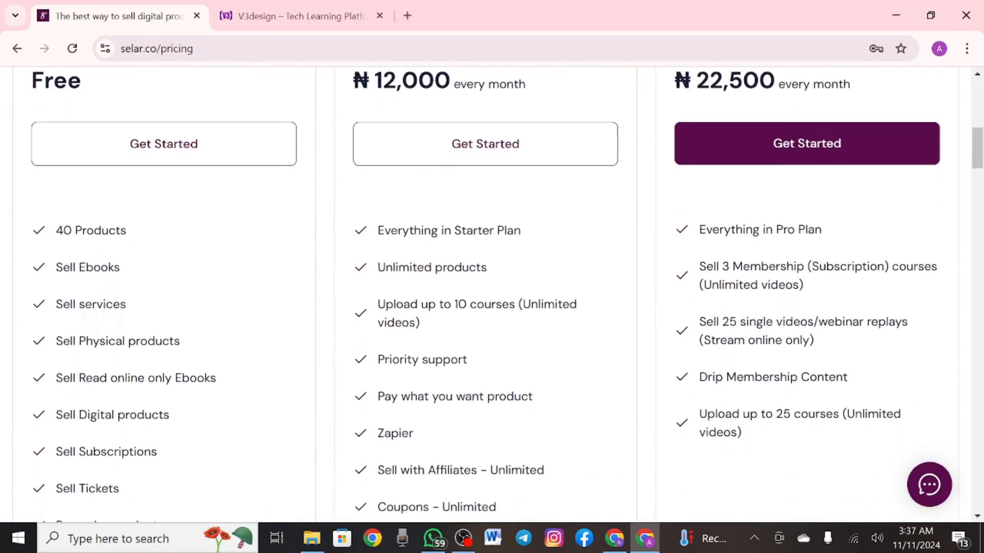
scroll(85, 297, "down", 1)
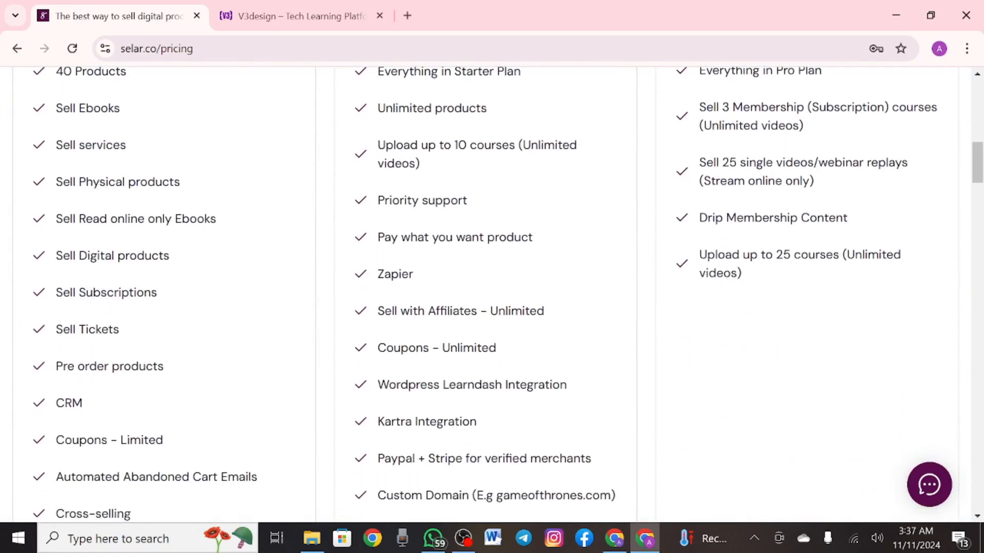
Back at the top, switch the billing period from Monthly to Yearly (Save 20%)
scroll(82, 289, "up", 12)
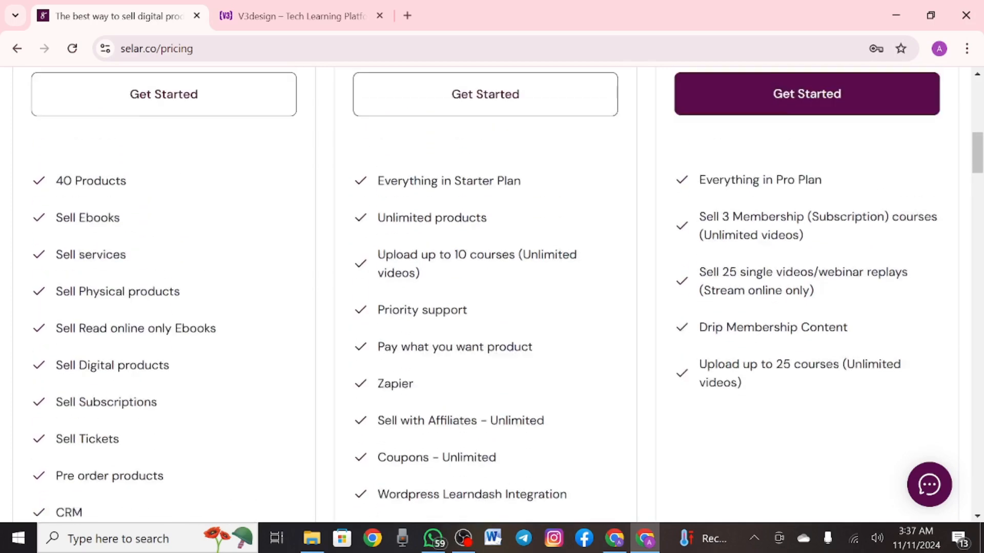
scroll(492, 294, "up", 1)
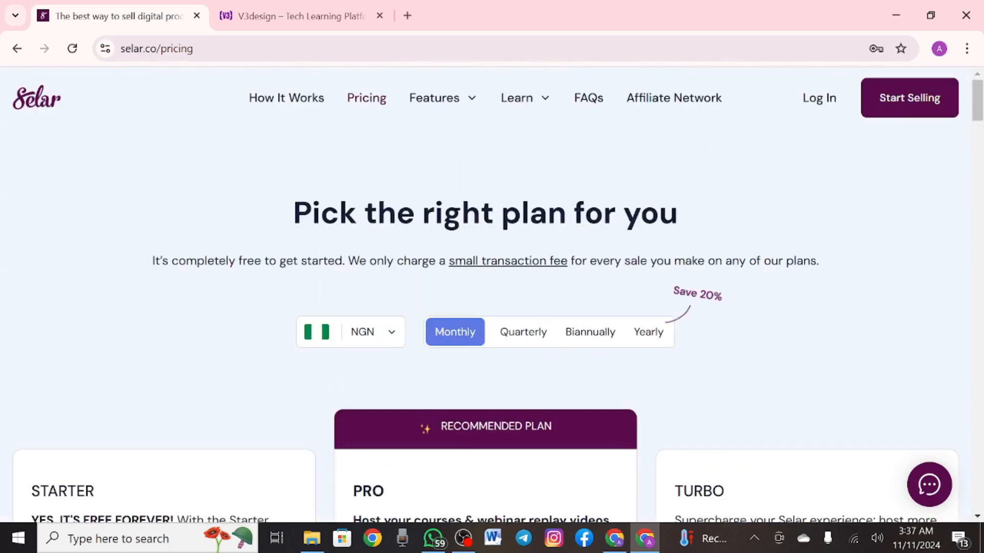
left_click(648, 332)
scroll(491, 295, "down", 7)
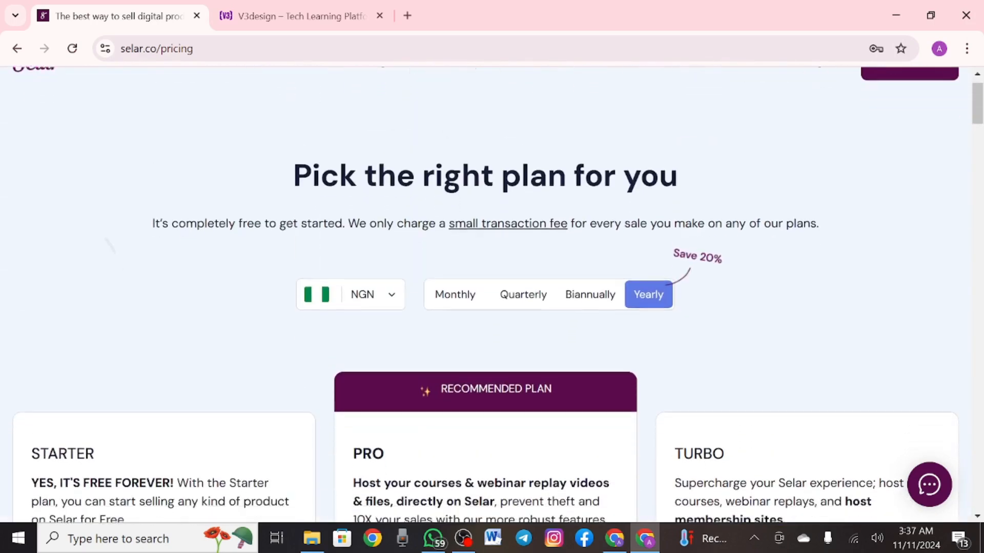
scroll(491, 291, "down", 1)
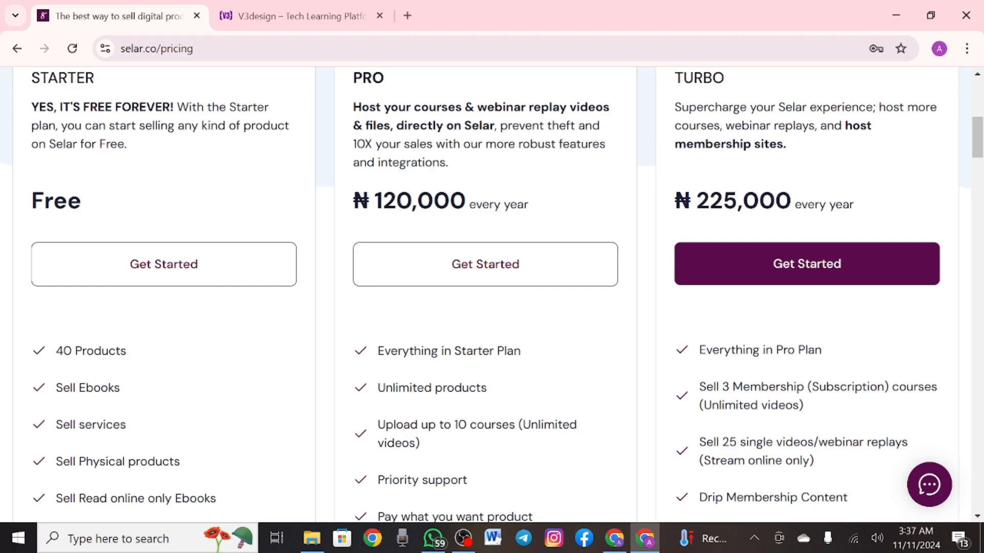
scroll(492, 294, "down", 20)
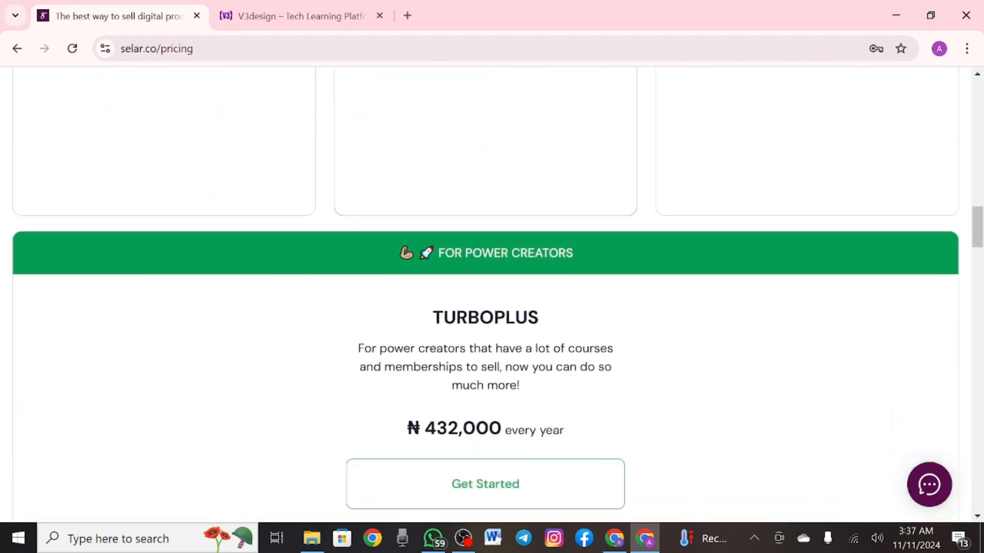
scroll(492, 294, "down", 5)
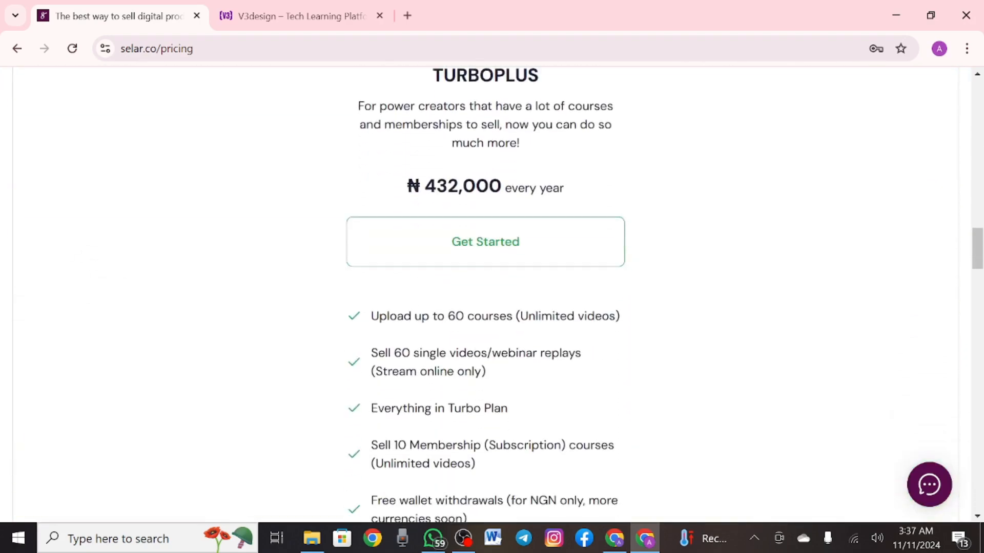
scroll(492, 294, "down", 18)
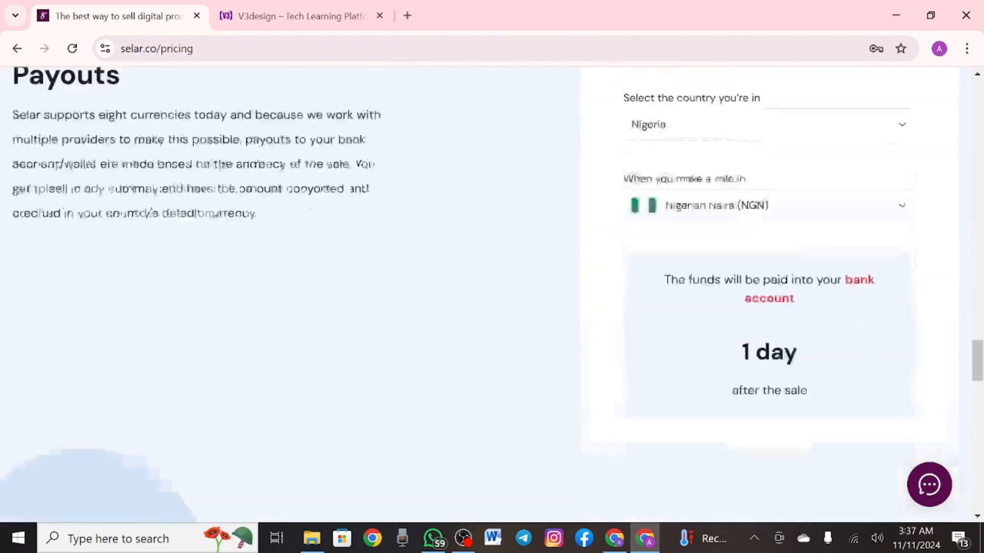
scroll(491, 294, "down", 7)
scroll(492, 294, "up", 8)
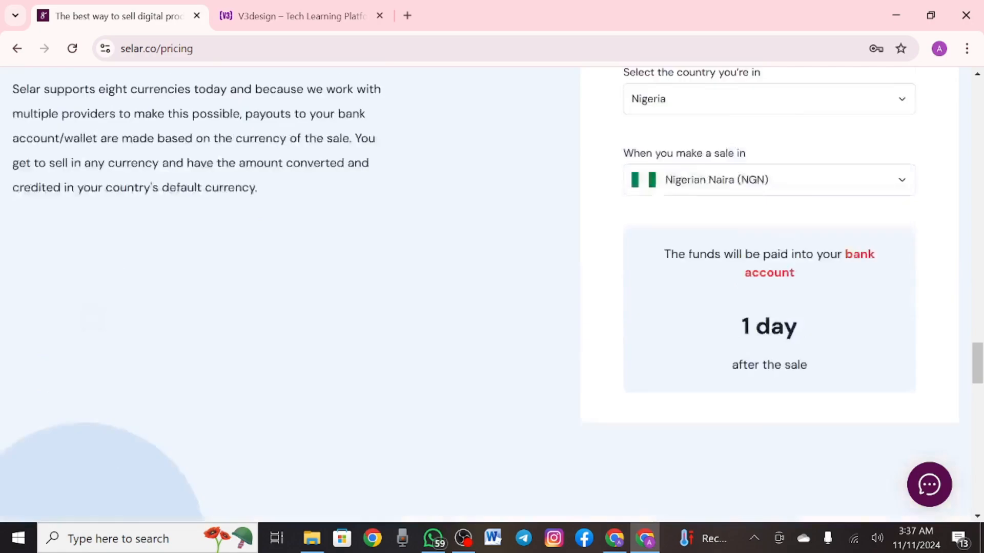
scroll(491, 295, "up", 20)
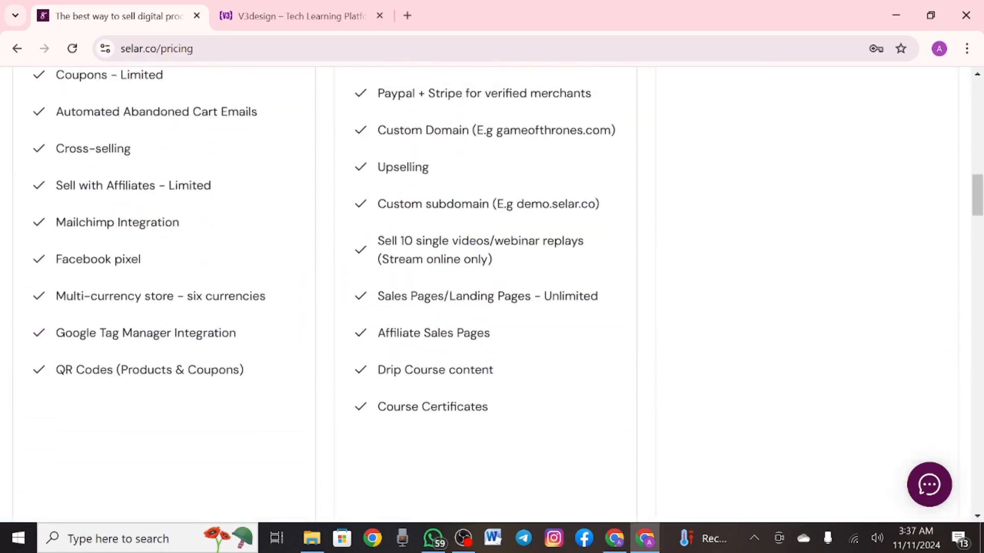
scroll(492, 294, "up", 15)
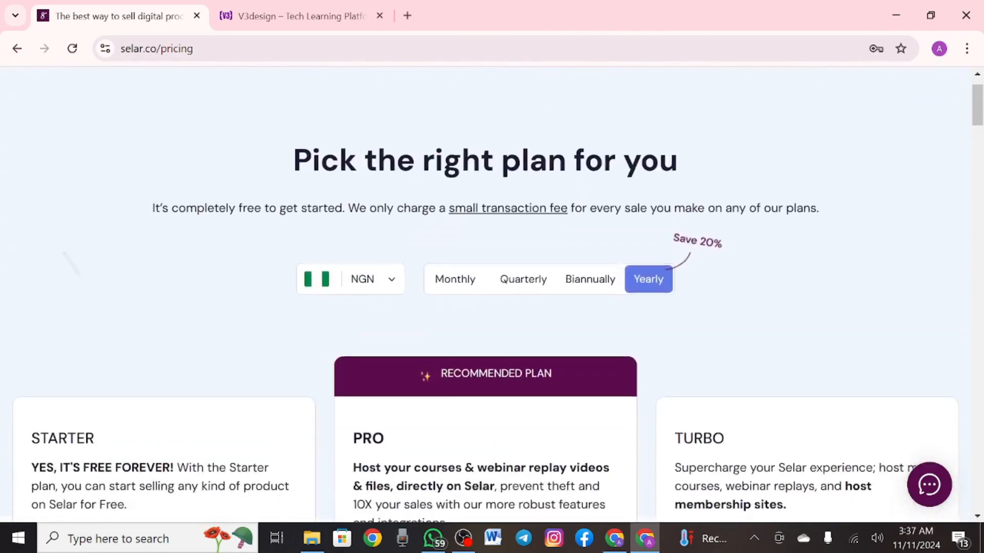
scroll(492, 295, "up", 2)
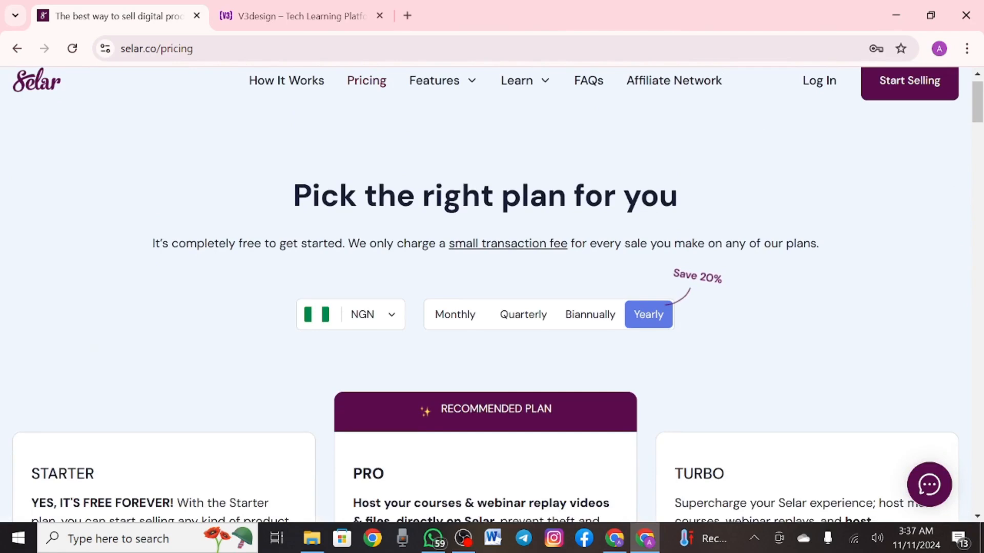
scroll(491, 296, "up", 1)
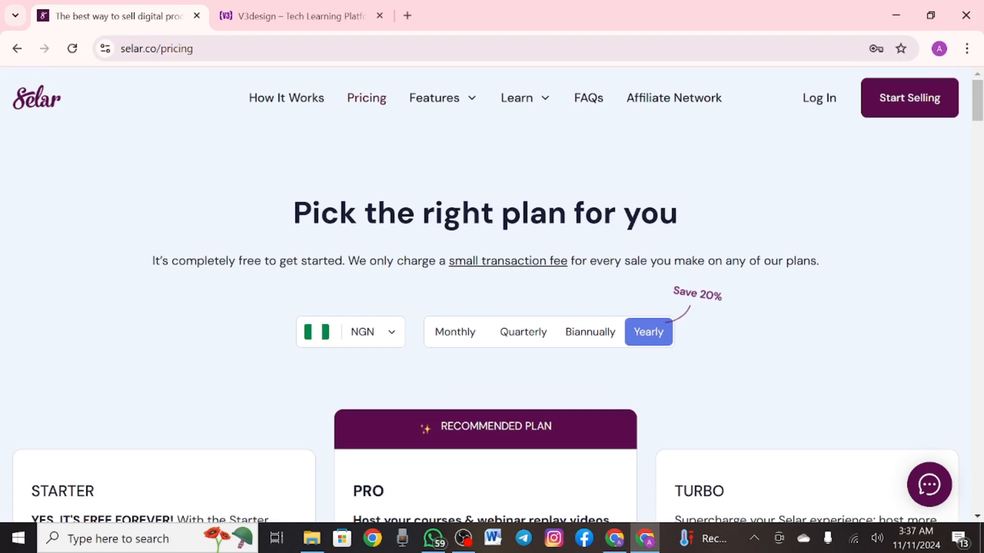
left_click(674, 98)
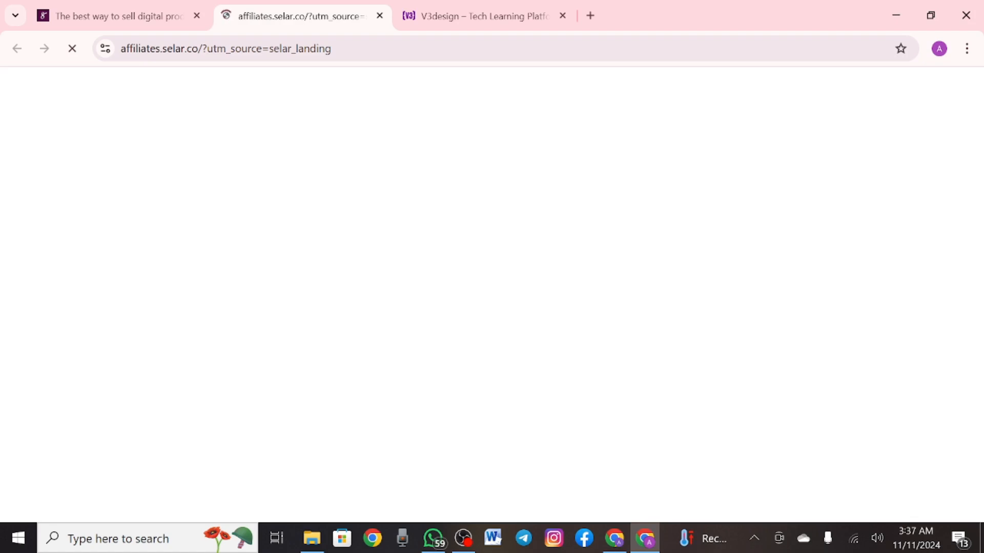
Browse the Affiliate Network page, then return to the pricing tab
scroll(492, 287, "down", 2)
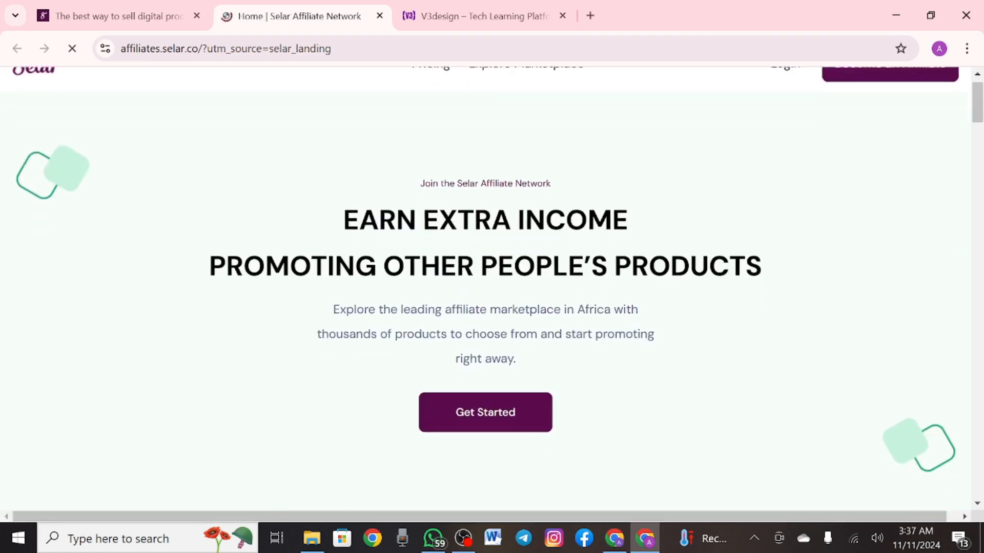
scroll(492, 287, "down", 20)
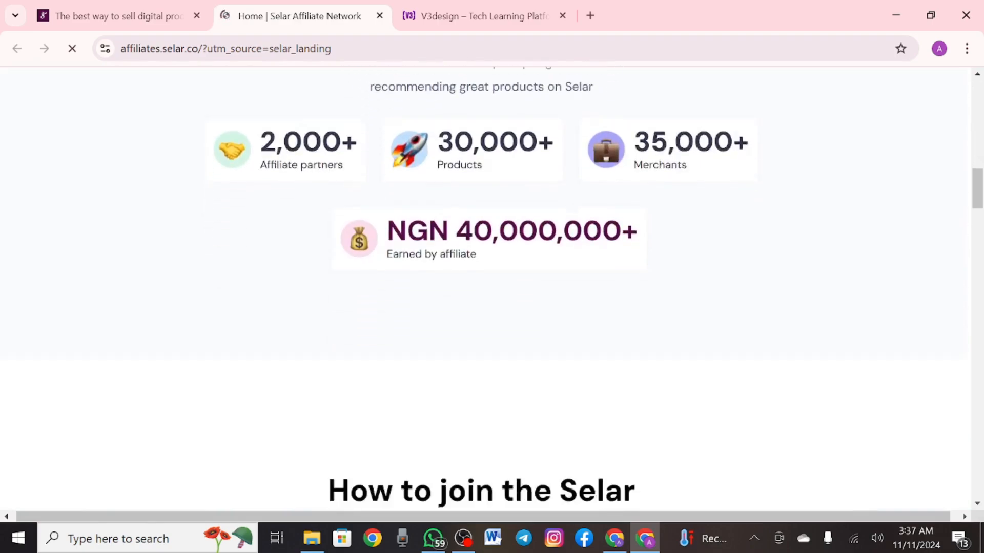
scroll(492, 287, "down", 15)
scroll(492, 287, "up", 15)
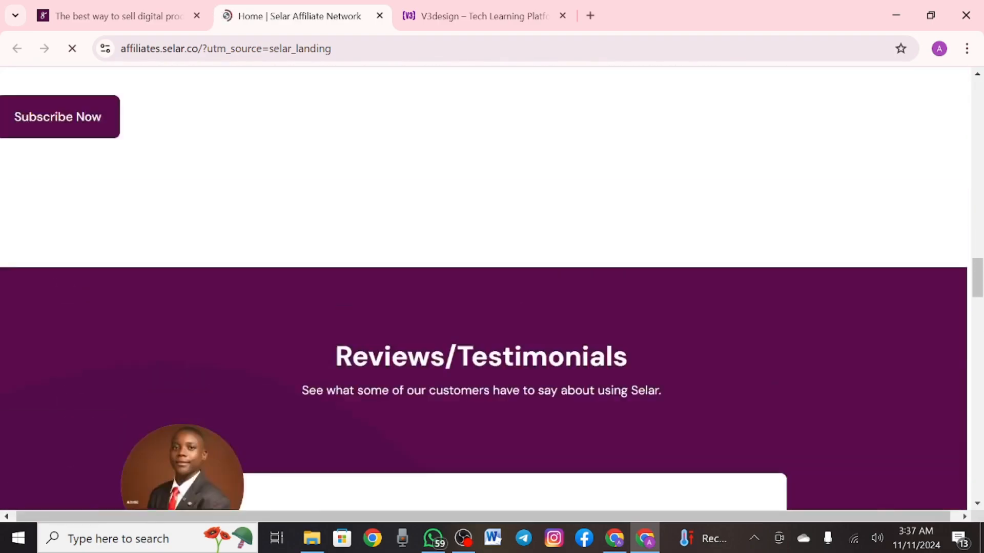
scroll(492, 287, "up", 20)
scroll(492, 287, "down", 3)
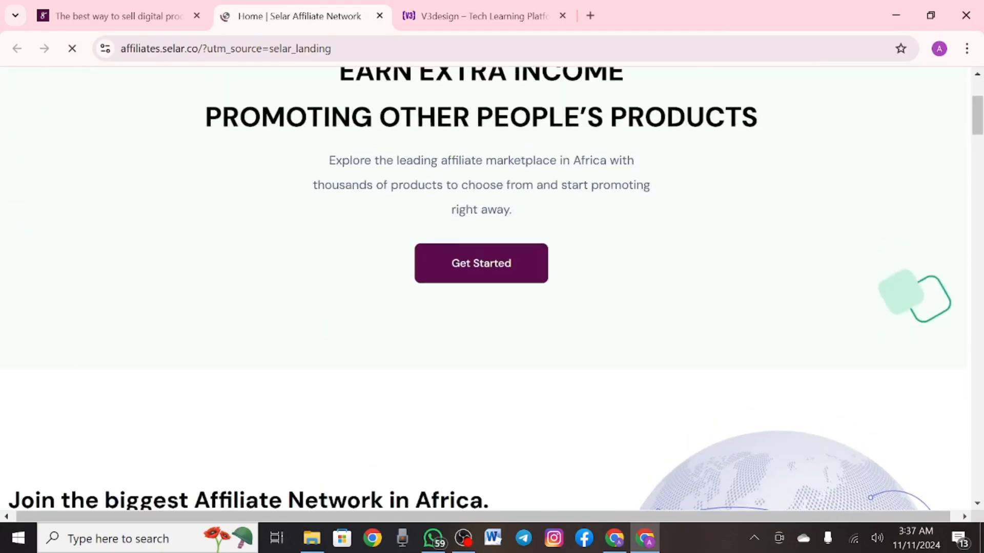
scroll(492, 287, "up", 3)
key("ctrl+shift+Tab")
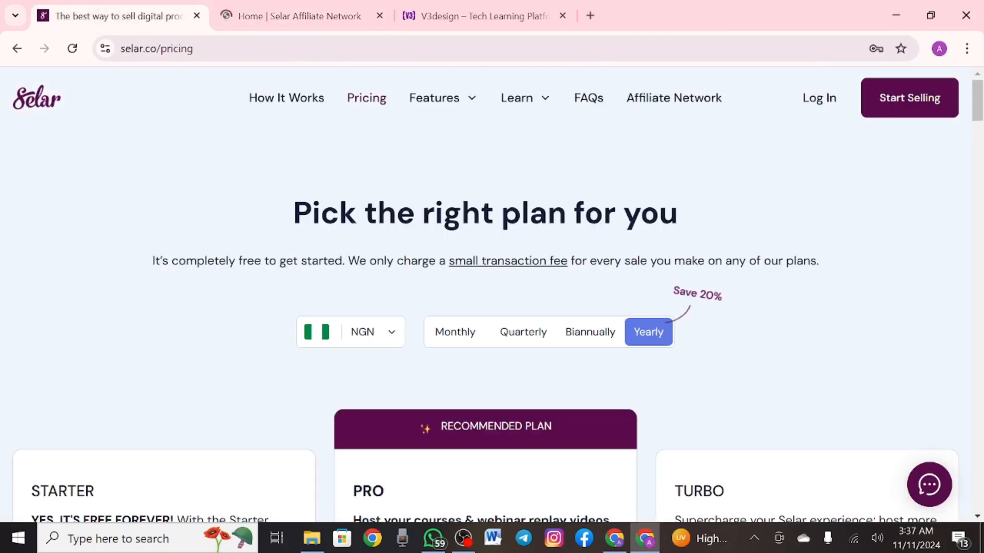
scroll(492, 295, "down", 5)
Choose Get Started under the free Starter plan to reach the registration form
left_click(164, 348)
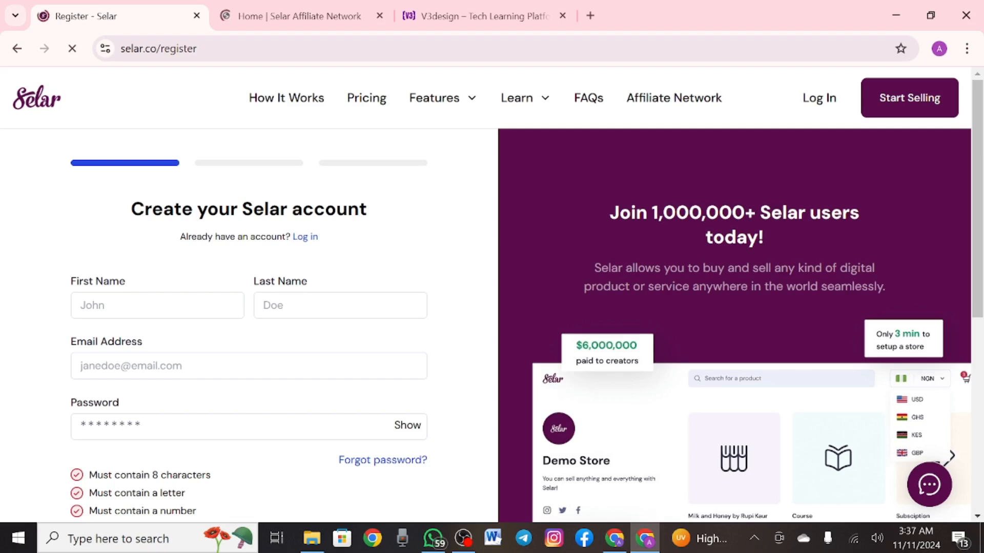
scroll(492, 295, "down", 3)
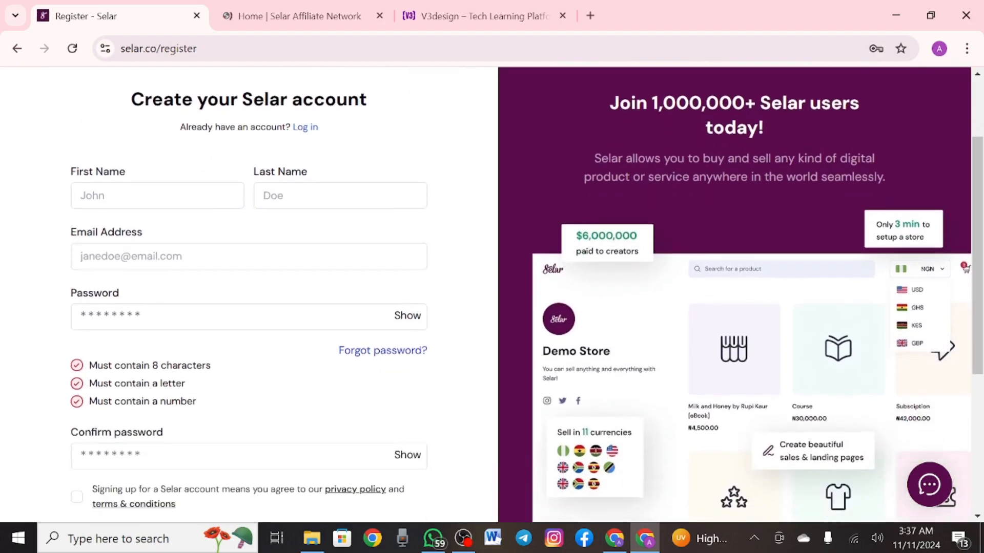
scroll(491, 295, "up", 1)
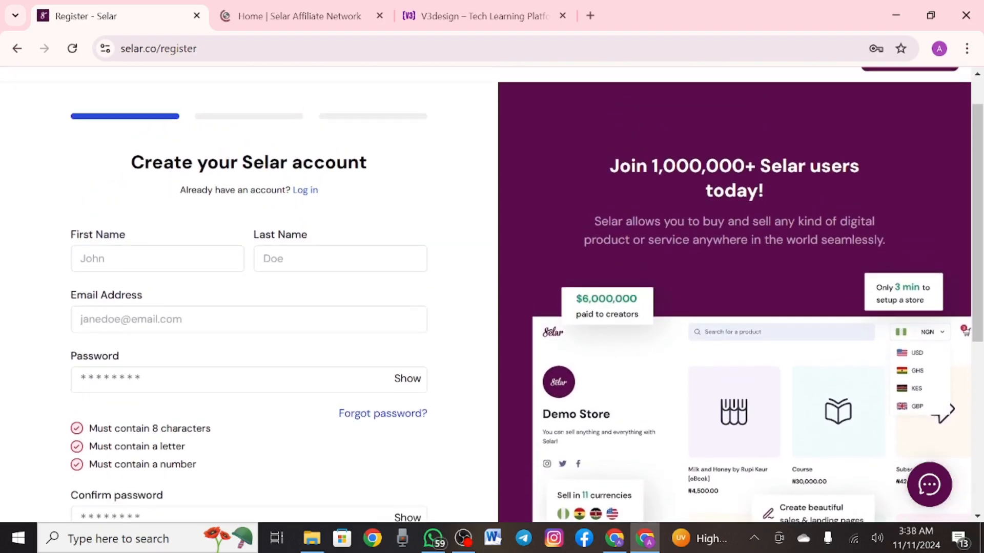
scroll(492, 295, "down", 1)
scroll(492, 295, "up", 1)
Focus the First Name field and look over the empty signup form
left_click(118, 249)
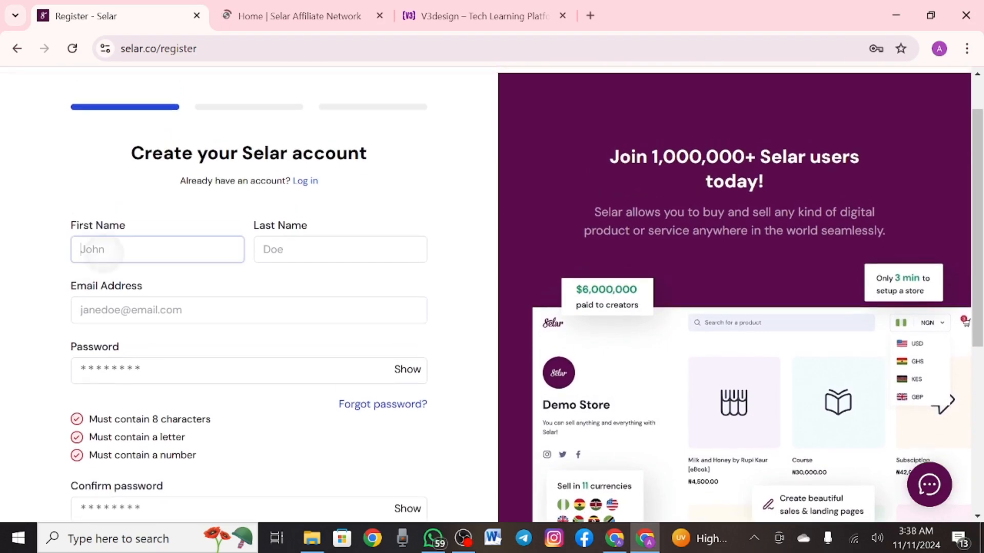
scroll(492, 295, "down", 3)
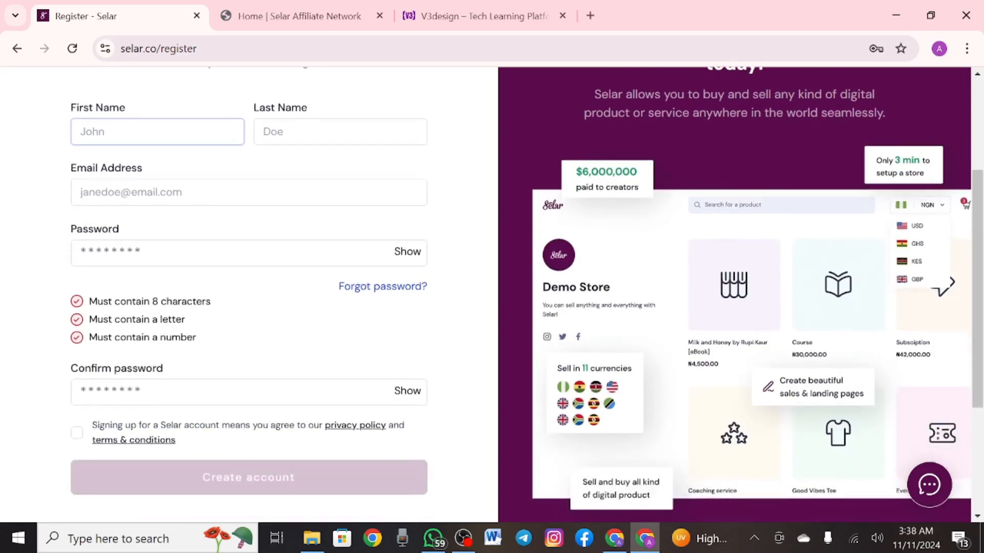
scroll(492, 295, "down", 1)
scroll(492, 295, "down", 2)
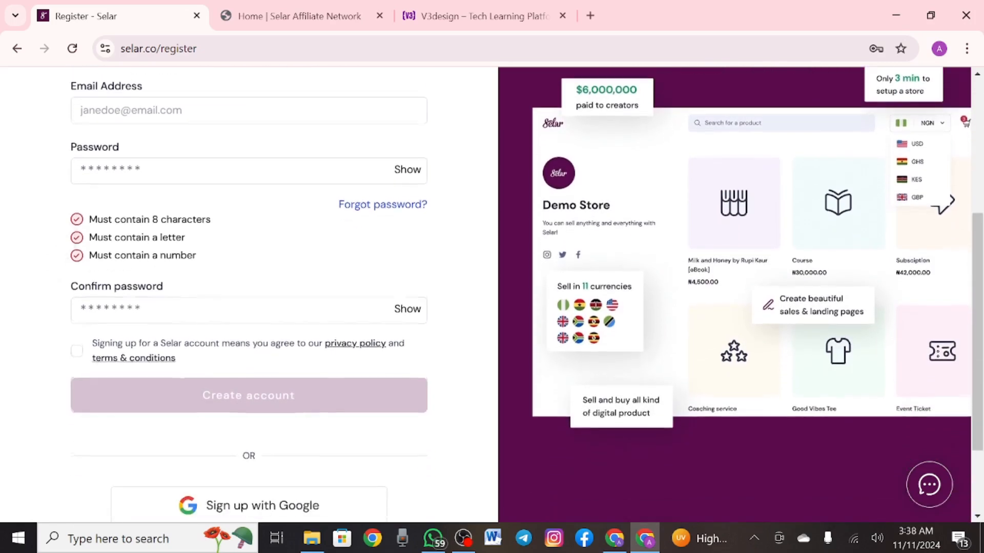
scroll(492, 295, "down", 1)
scroll(492, 295, "up", 4)
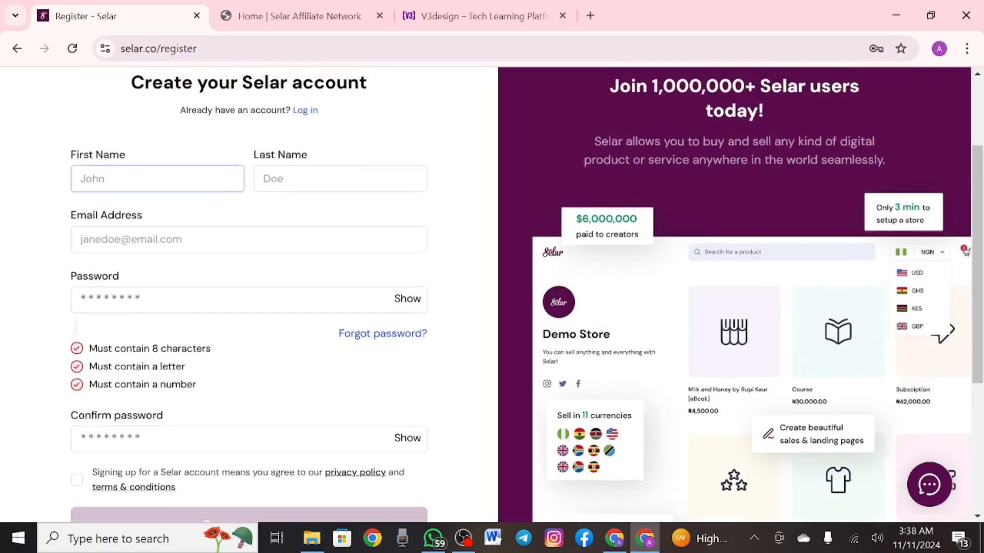
scroll(492, 296, "down", 2)
scroll(492, 295, "up", 4)
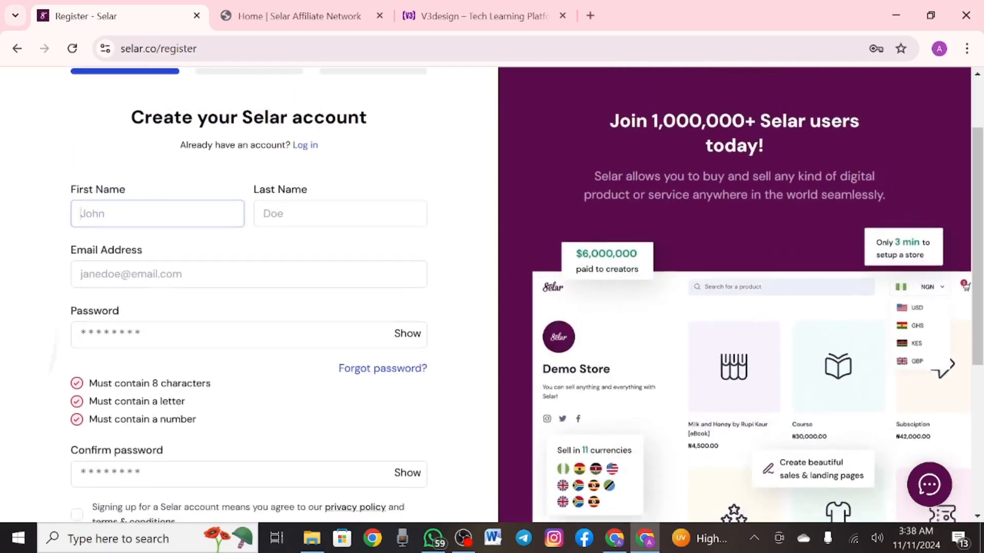
scroll(492, 295, "up", 2)
scroll(492, 295, "down", 3)
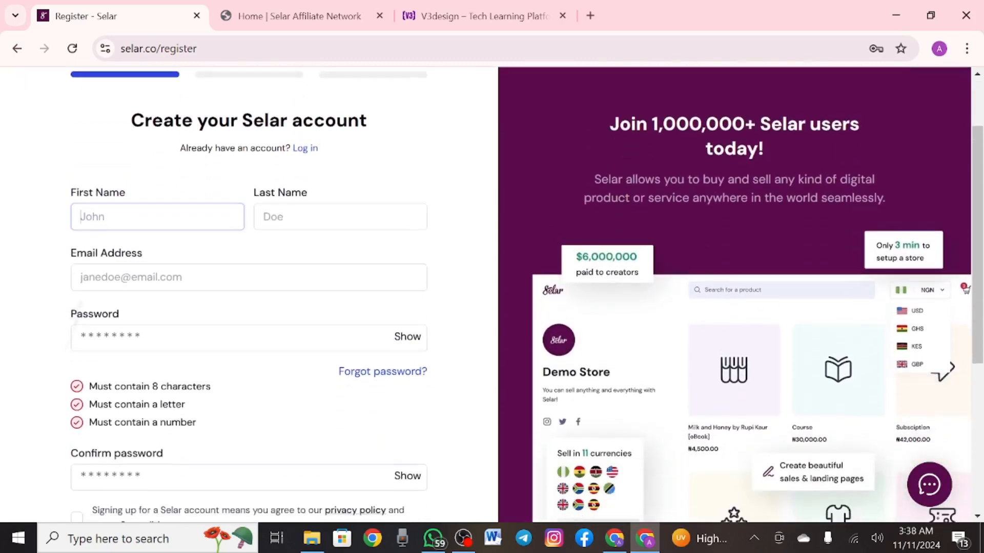
scroll(492, 295, "up", 3)
scroll(492, 295, "down", 1)
scroll(492, 295, "down", 3)
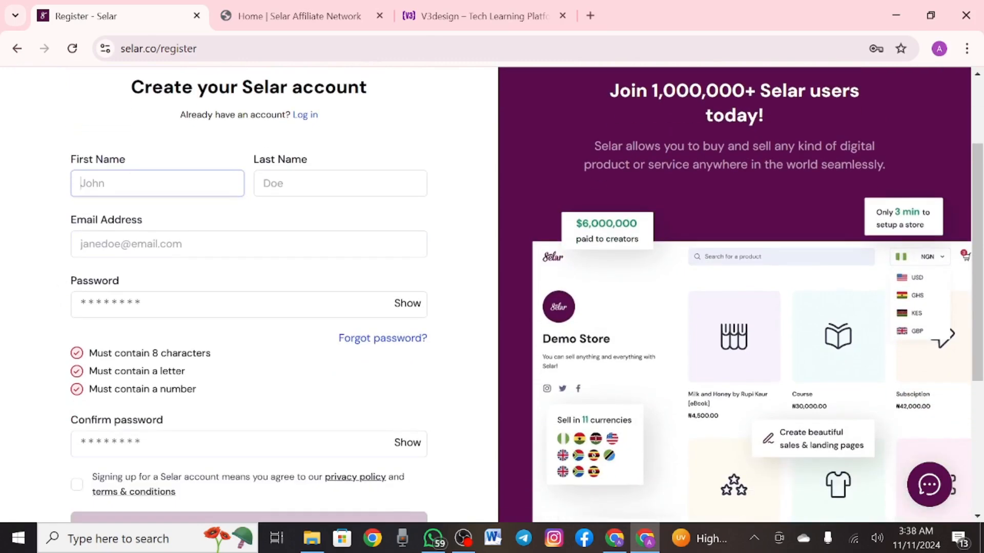
scroll(492, 296, "down", 2)
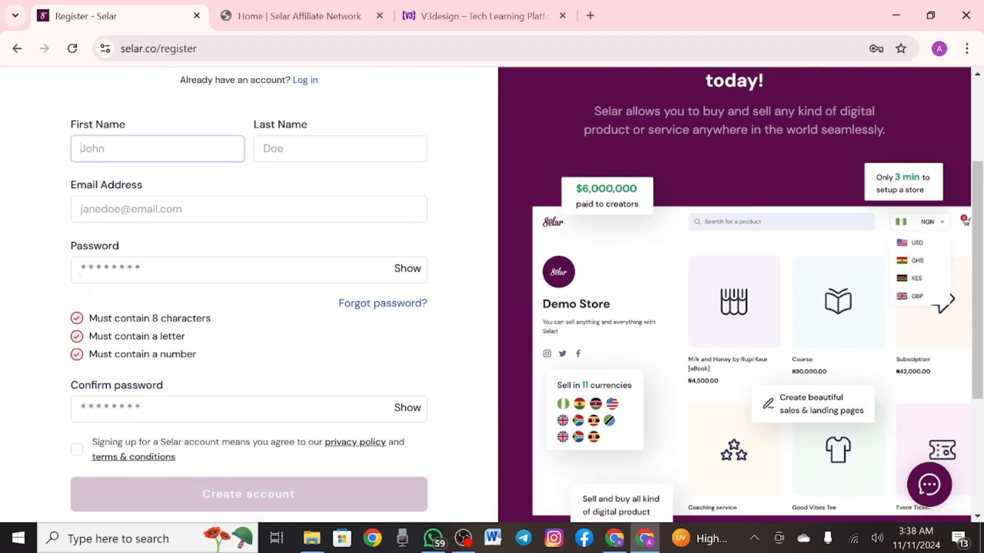
scroll(492, 295, "up", 2)
scroll(491, 295, "up", 1)
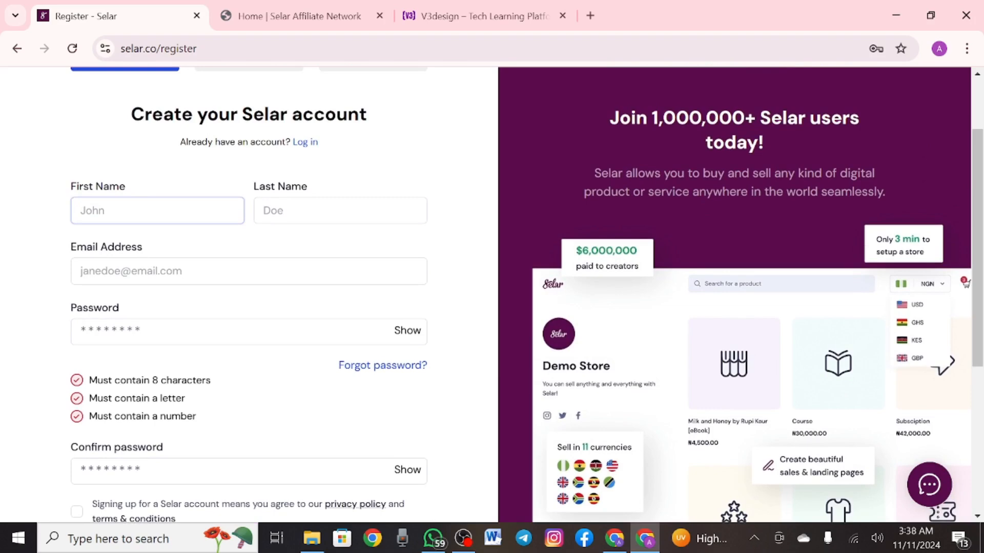
Enter the first and last name on the registration form, correcting typos
type("ja")
key("BackSpace")
type("ohn")
left_click(340, 211)
type("deo")
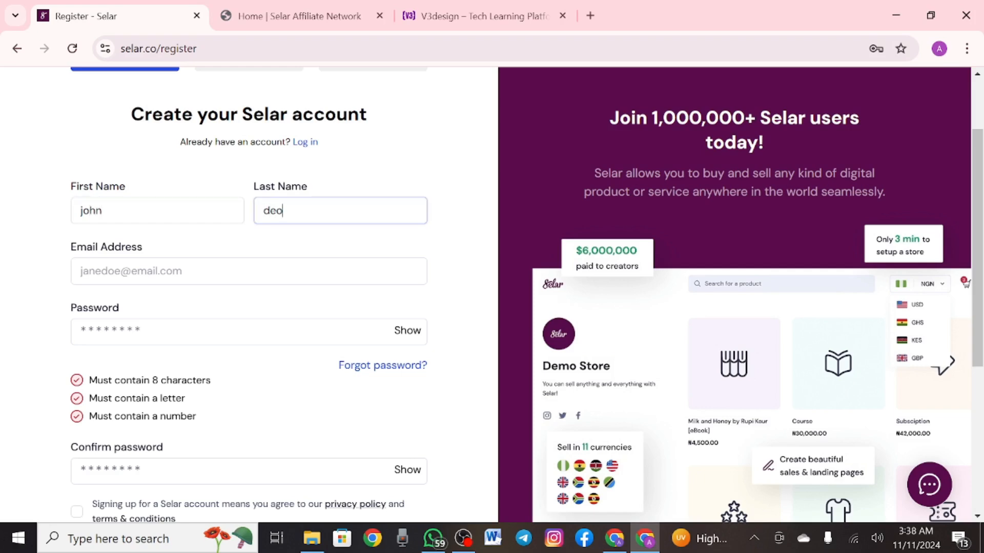
key("BackSpace")
key("BackSpace")
type("oe")
key("Tab")
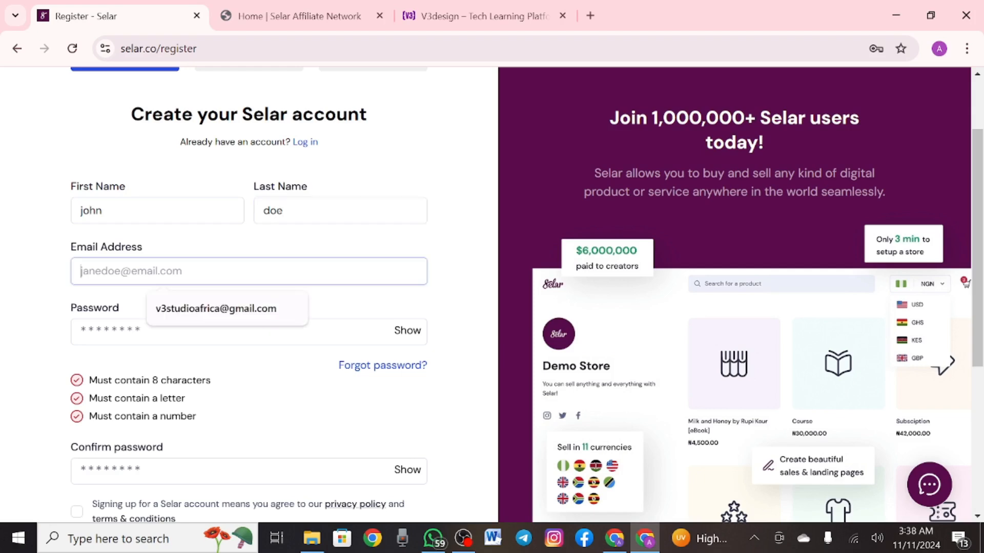
Focus the password field and dismiss Chrome's saved-password suggestions
left_click(110, 325)
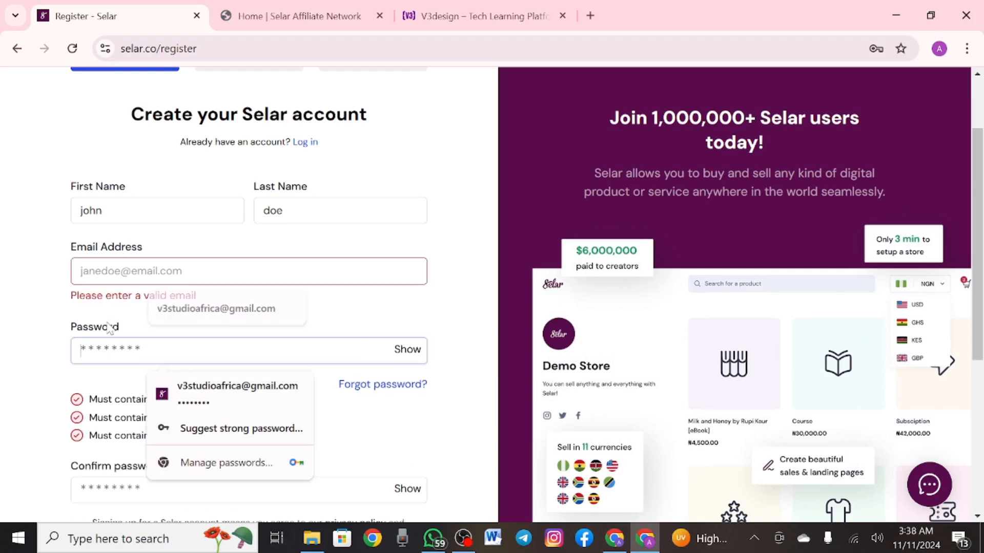
scroll(109, 326, "down", 3)
left_click(108, 326)
scroll(103, 326, "down", 2)
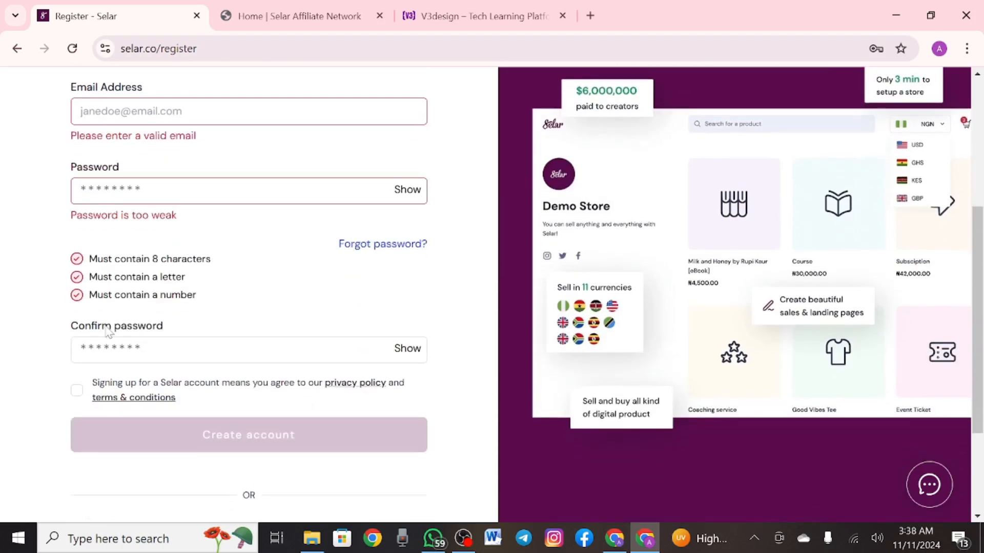
scroll(97, 325, "down", 1)
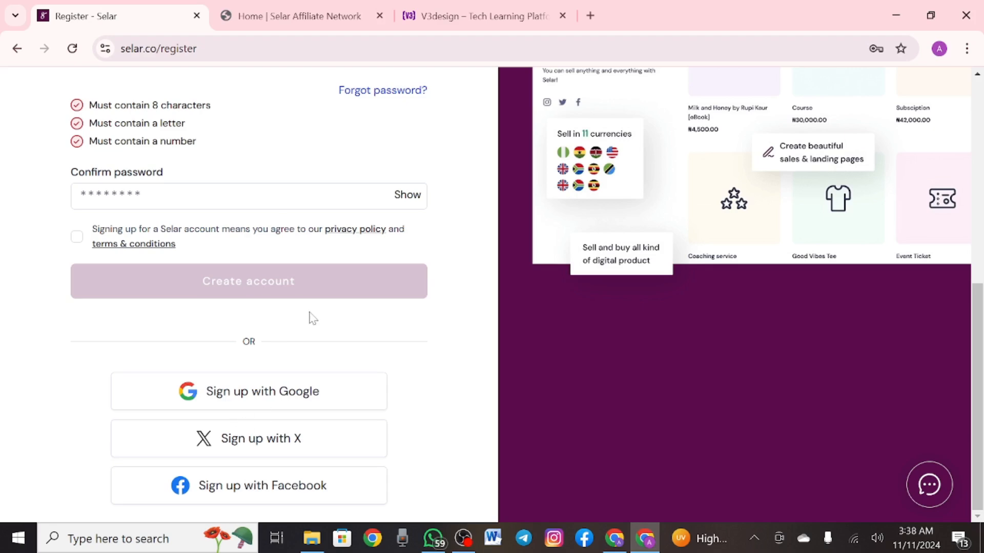
scroll(310, 318, "up", 1)
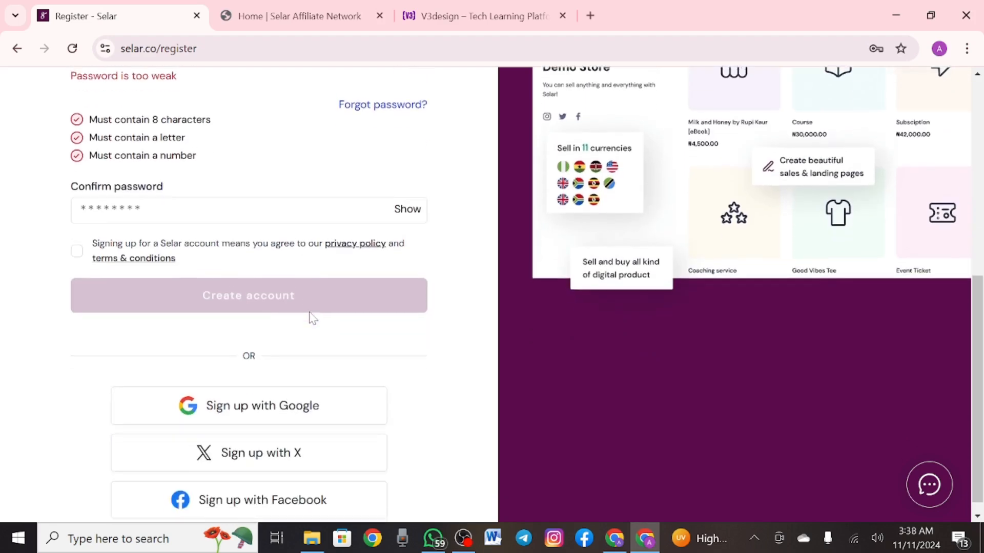
scroll(310, 318, "down", 1)
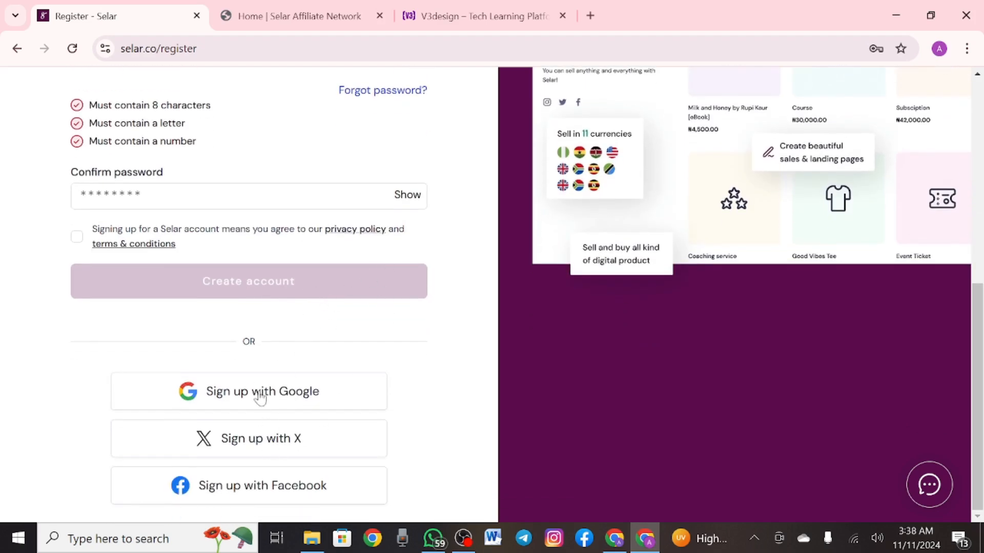
Choose 'Sign up with Google', retrying after reselecting the page address
left_click(290, 384)
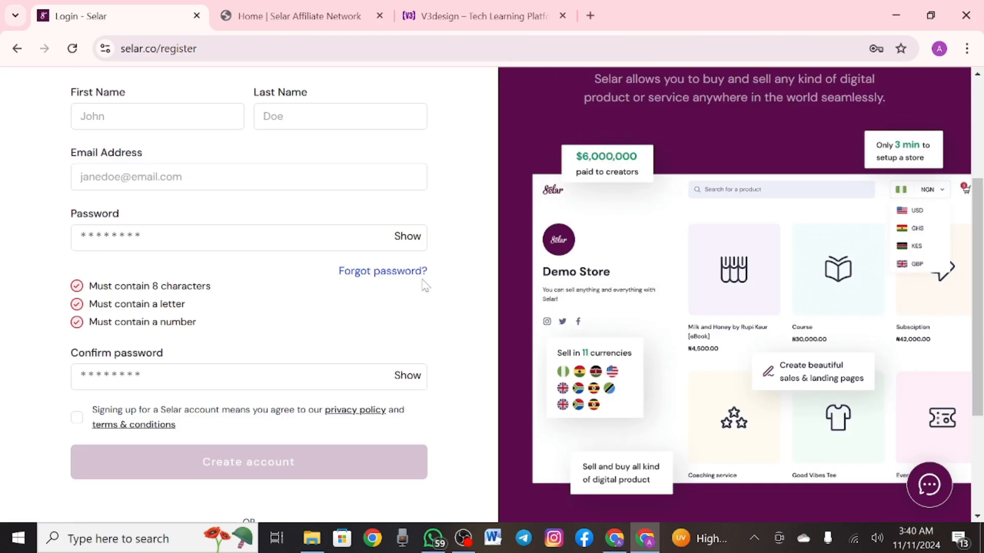
scroll(358, 287, "down", 3)
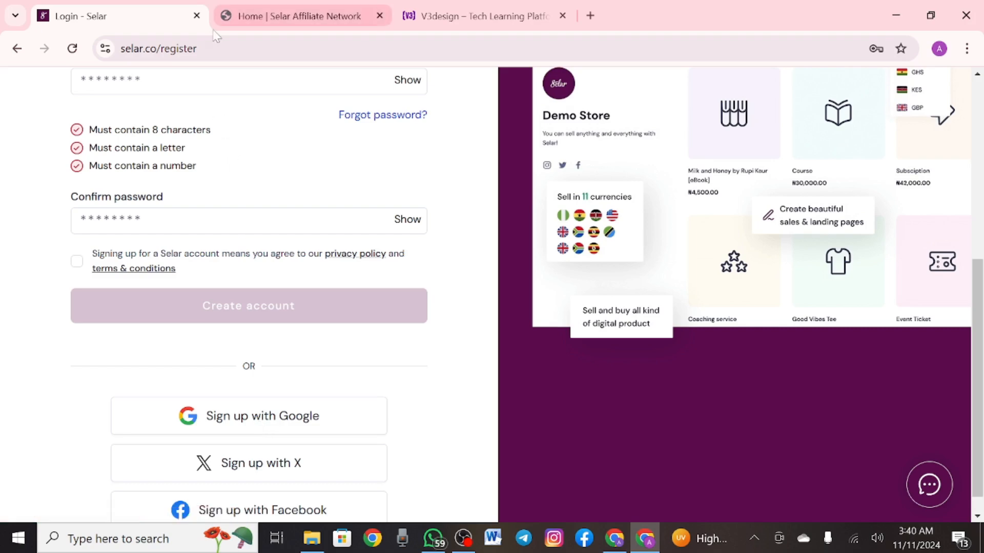
left_click(205, 48)
key("ctrl+c")
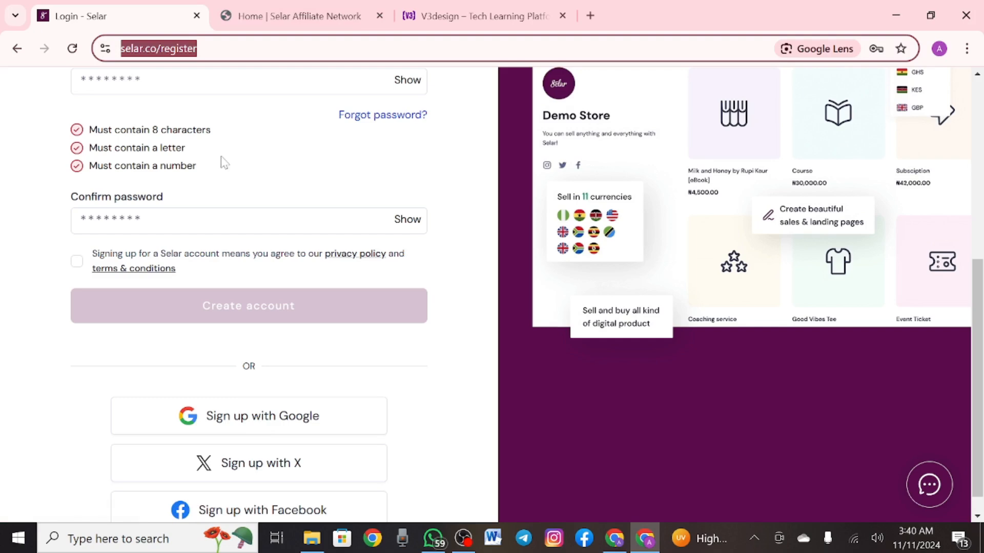
left_click(268, 409)
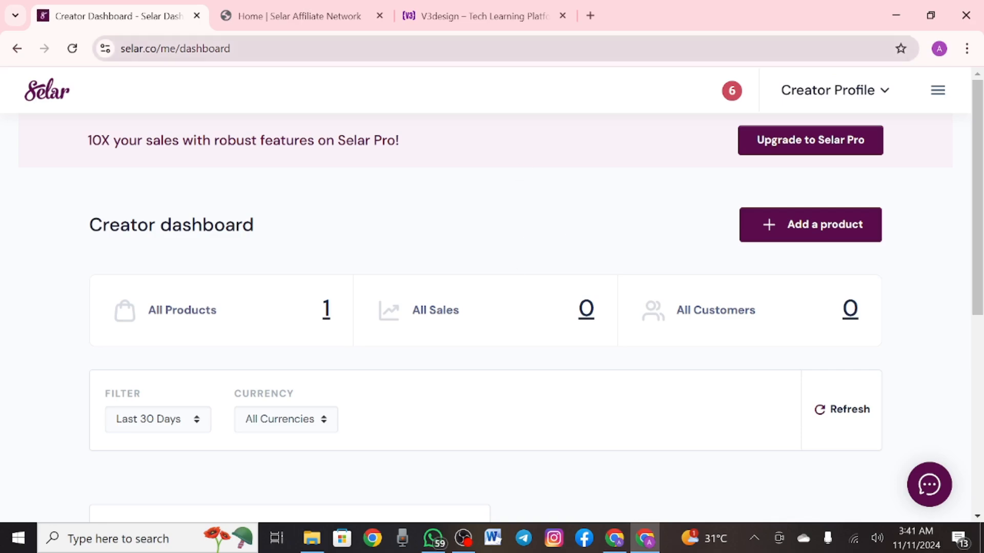
Open a new incognito window and load the pasted selar.co/register address
left_click(970, 49)
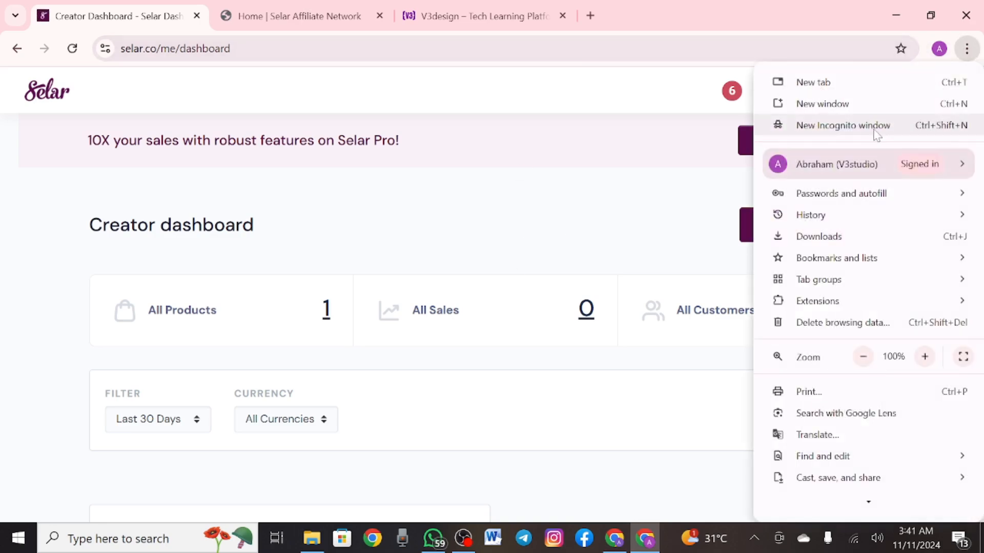
left_click(874, 128)
key("ctrl+v")
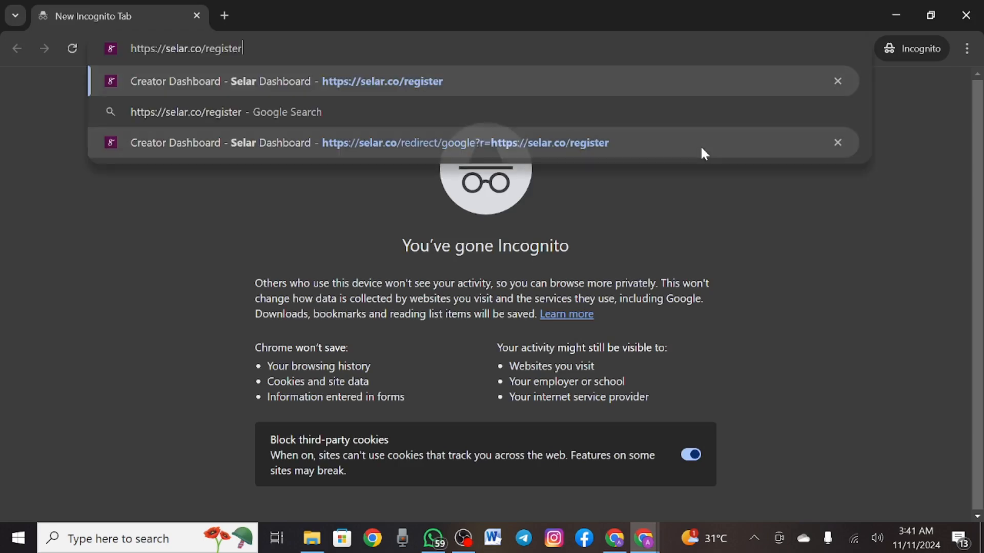
key("Return")
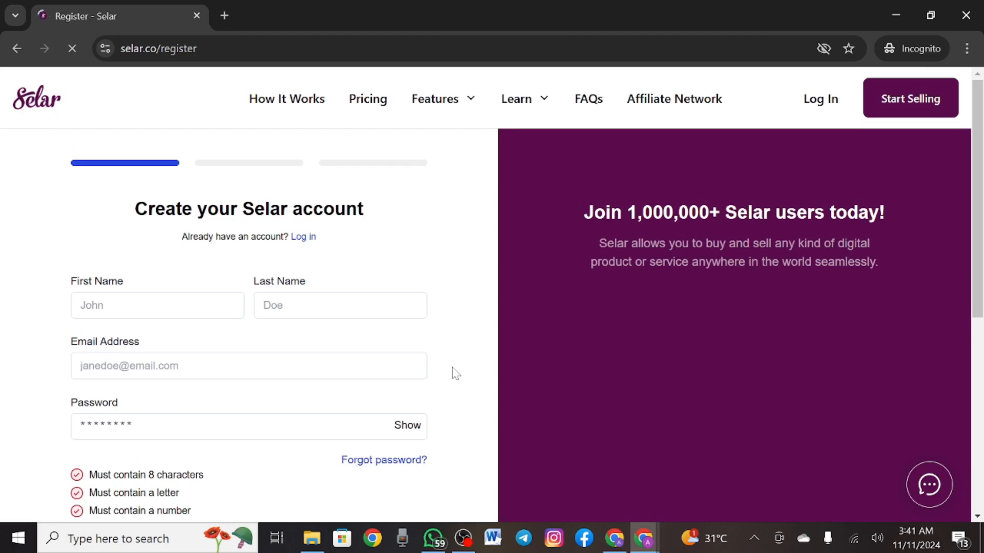
Scroll down the registration form and choose 'Sign up with Google'
scroll(455, 374, "down", 1)
scroll(324, 315, "down", 2)
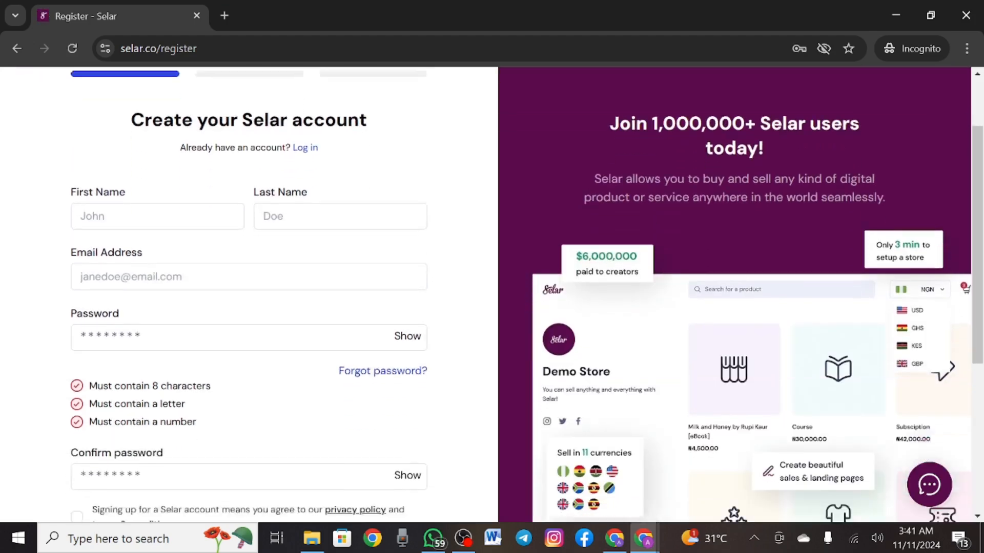
scroll(325, 314, "down", 1)
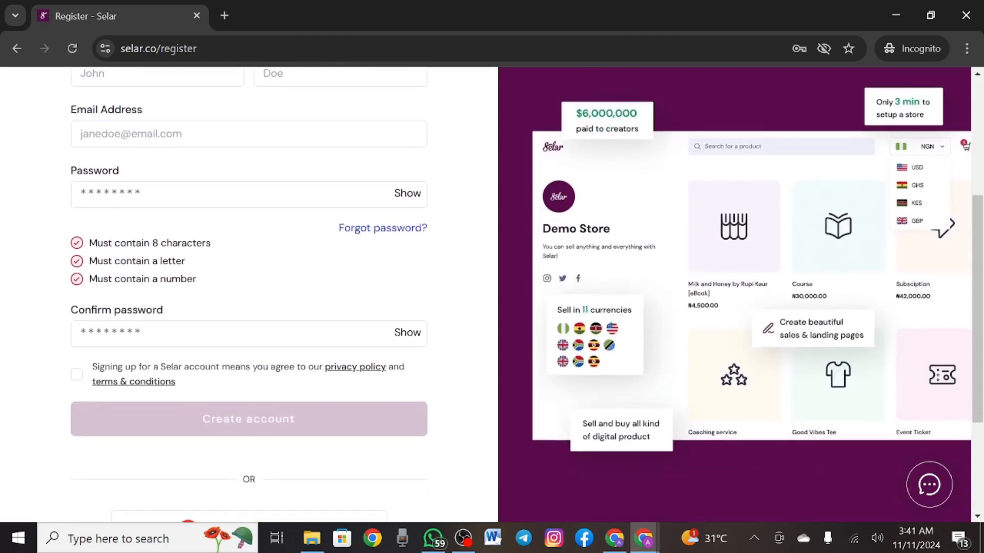
scroll(198, 344, "down", 3)
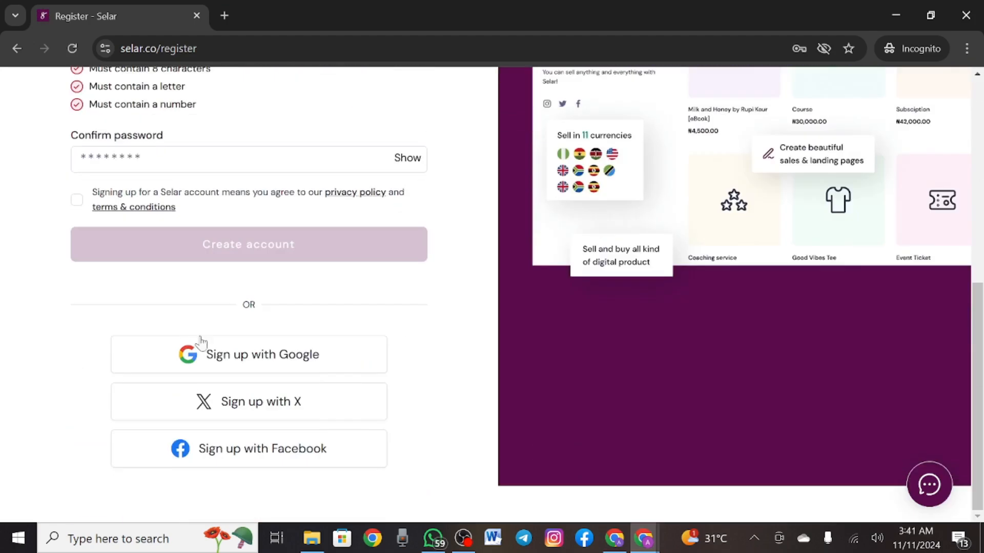
left_click(261, 367)
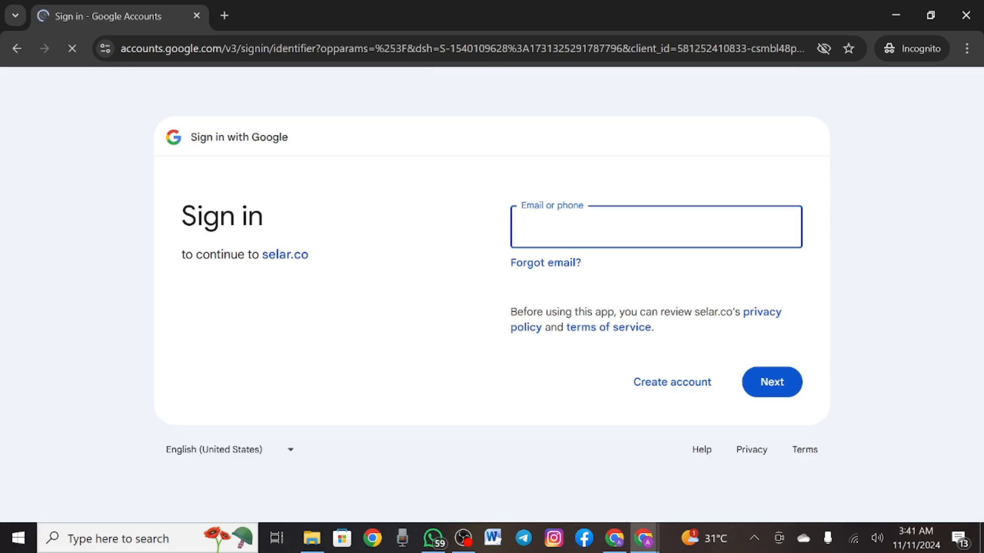
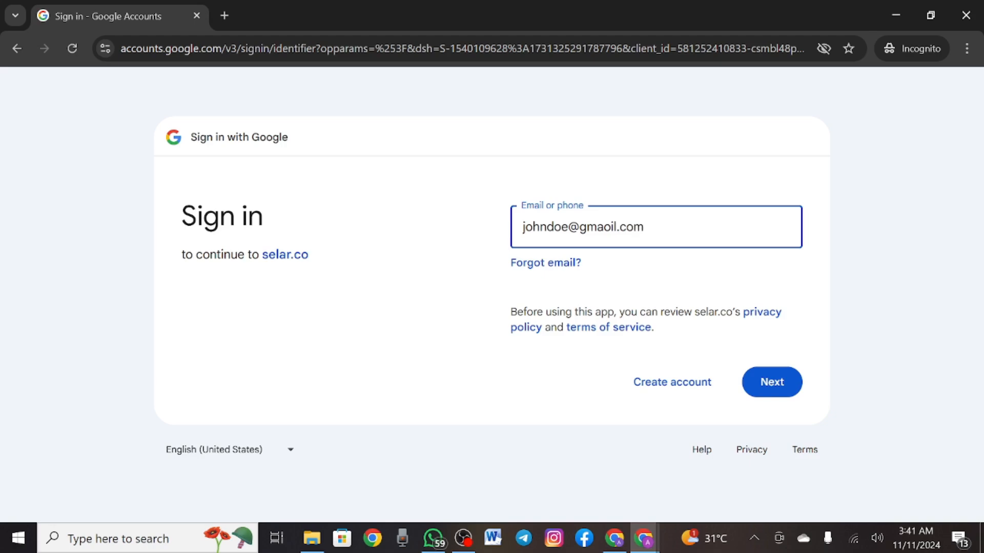
Enter the Gmail address in 'Email or phone', fix the domain typo, and submit
key("Left")
key("Left")
key("Left")
key("Left")
key("Left")
key("Left")
key("BackSpace")
key("Return")
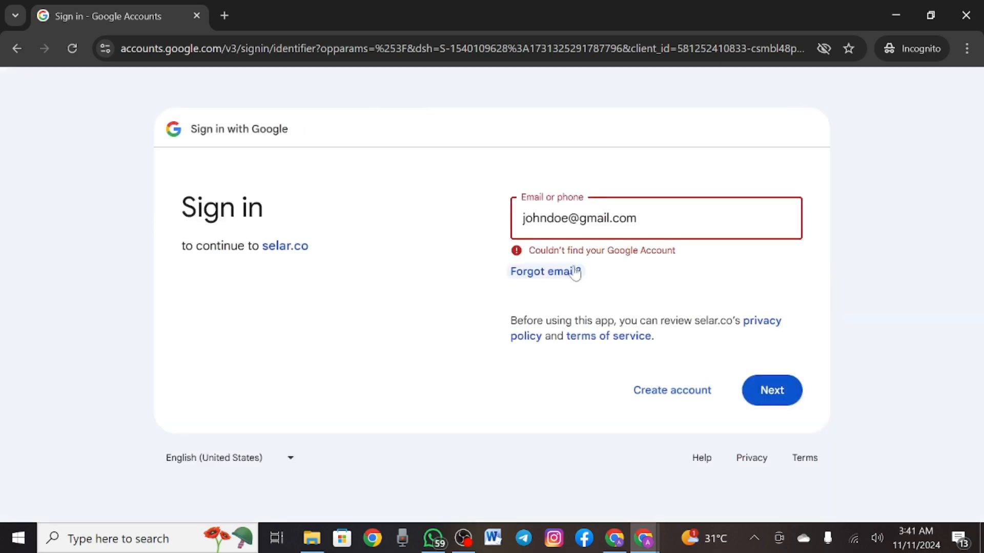
Trim the username part of the address after the error and resubmit
double_click(571, 219)
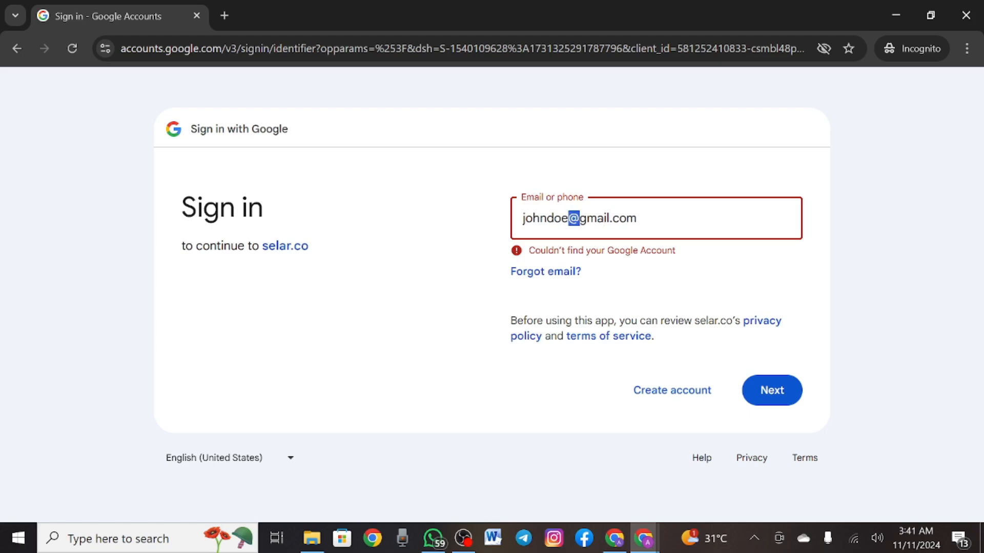
mouse_move(571, 219)
left_mouse_down()
mouse_move(559, 219)
mouse_move(572, 219)
left_mouse_up()
key("Left")
key("BackSpace")
key("BackSpace")
key("BackSpace")
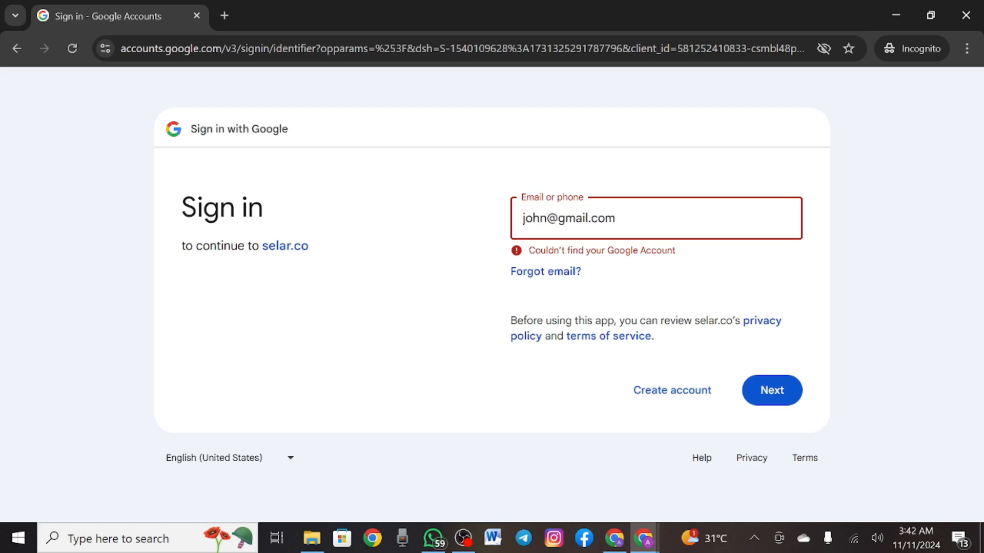
key("Return")
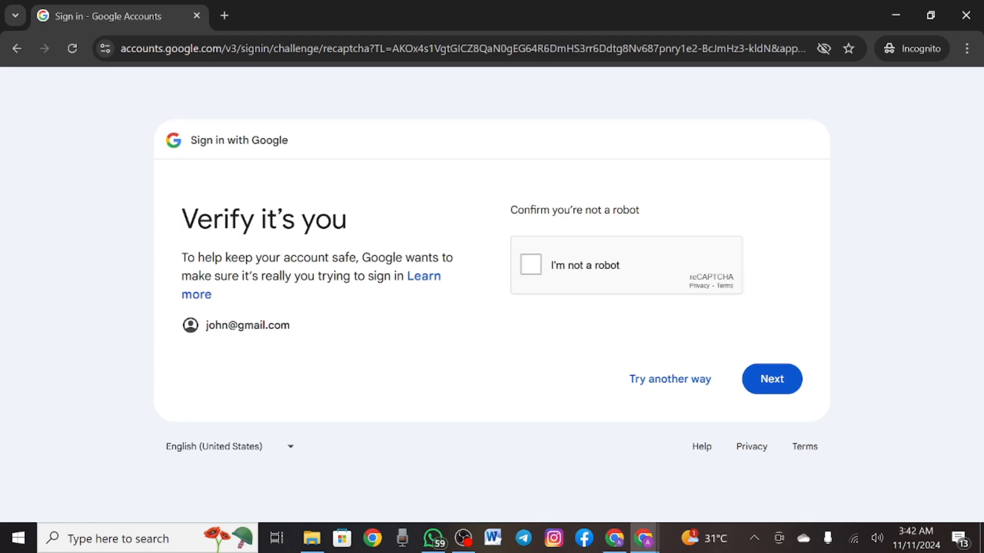
Tick 'I'm not a robot', select every car tile, verify, and continue with Next
left_click(531, 265)
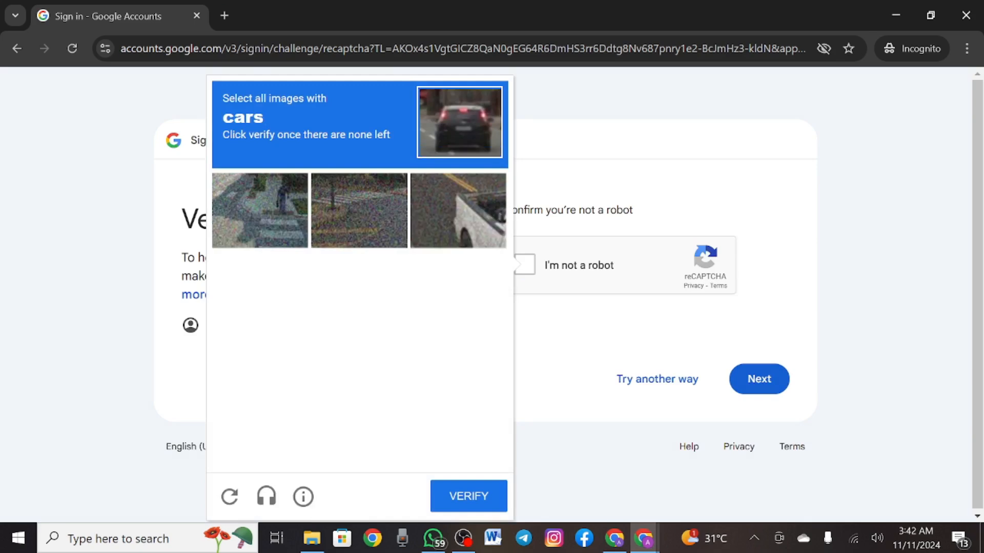
left_click(458, 221)
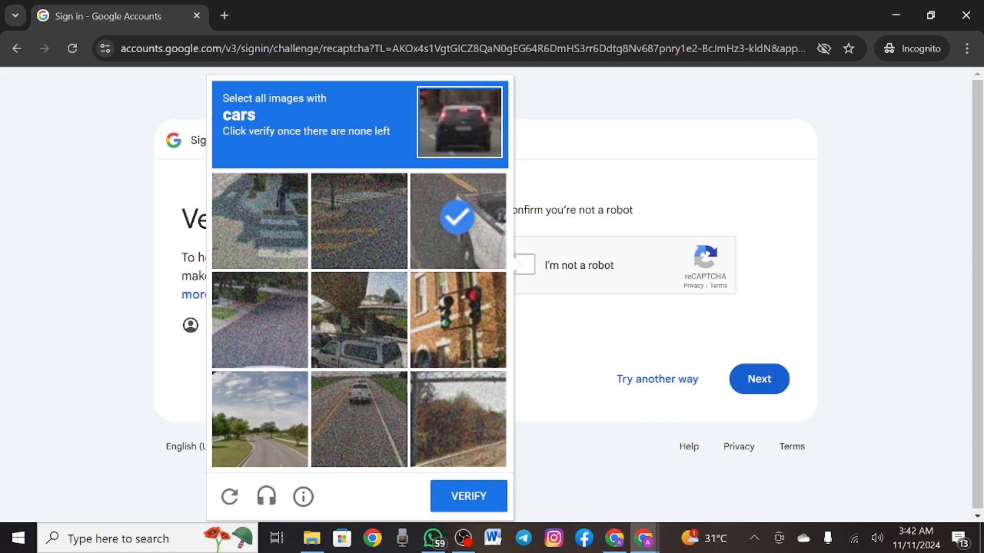
left_click(359, 320)
left_click(359, 419)
left_click(458, 221)
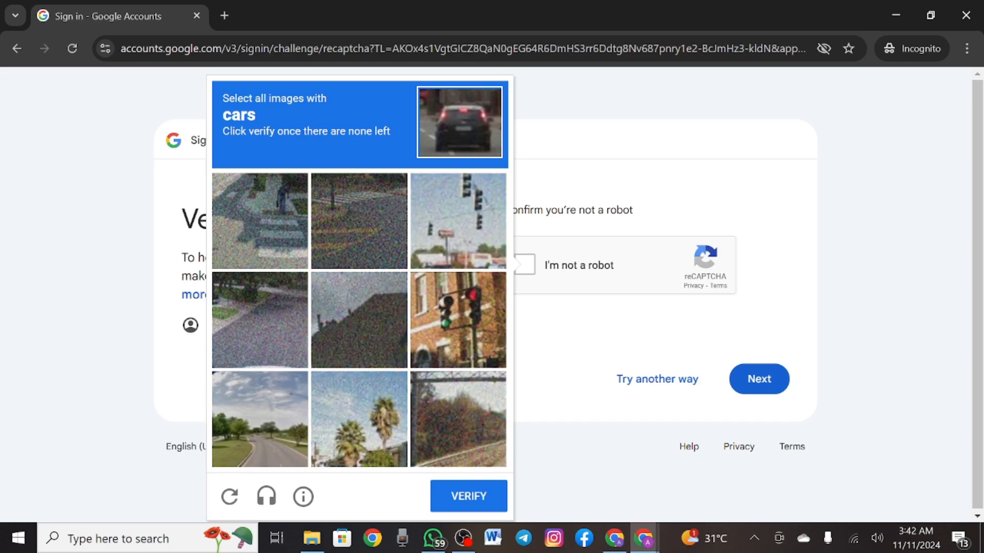
left_click(468, 496)
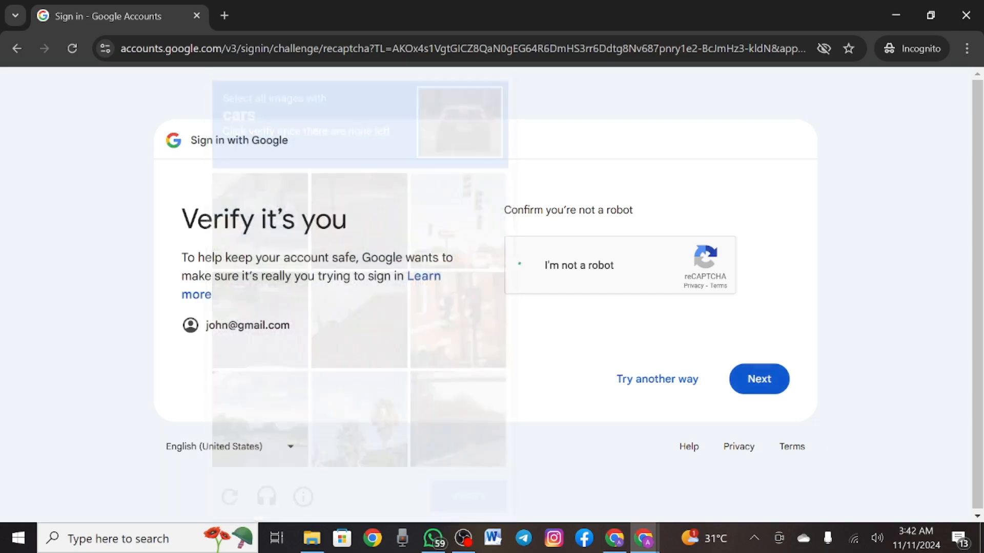
left_click(771, 379)
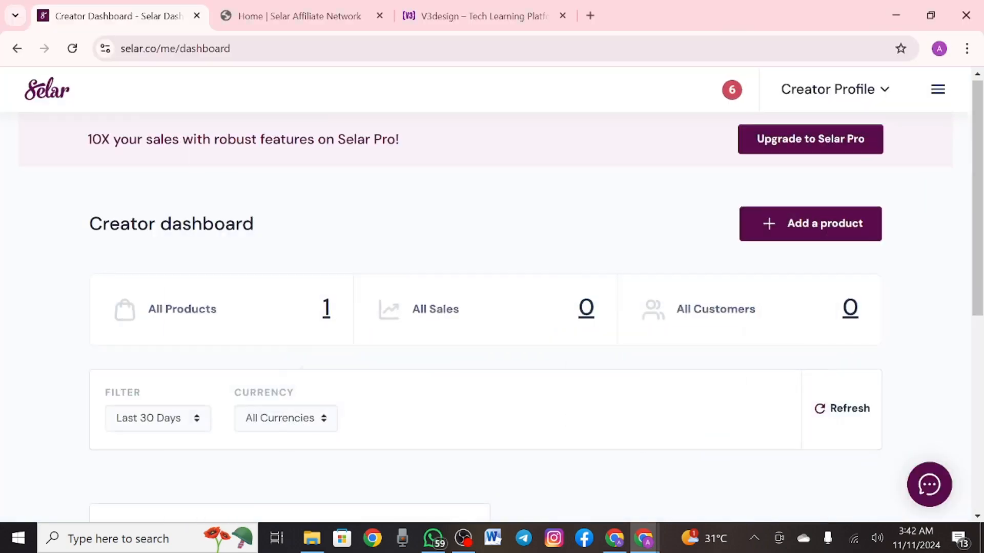
Open the sidebar, expand Settings and go to General Store Settings for store V3 MLM
scroll(484, 295, "down", 4)
scroll(484, 295, "up", 5)
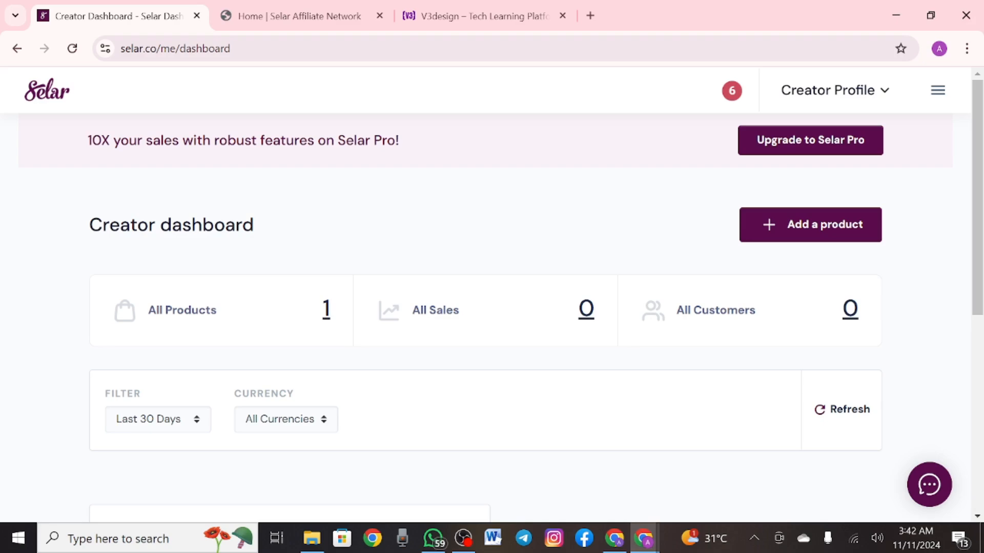
scroll(484, 294, "down", 2)
left_click(937, 90)
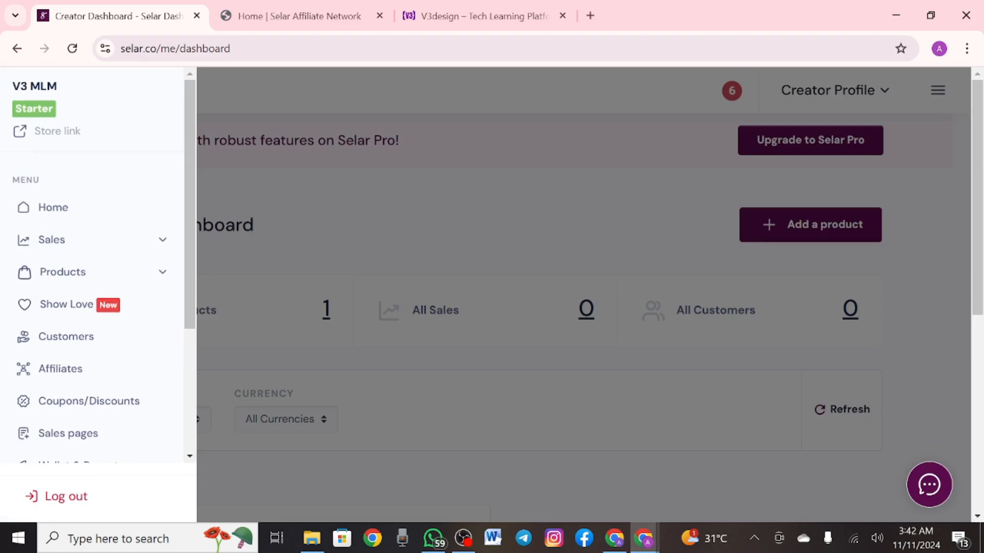
scroll(98, 277, "down", 4)
scroll(97, 277, "up", 4)
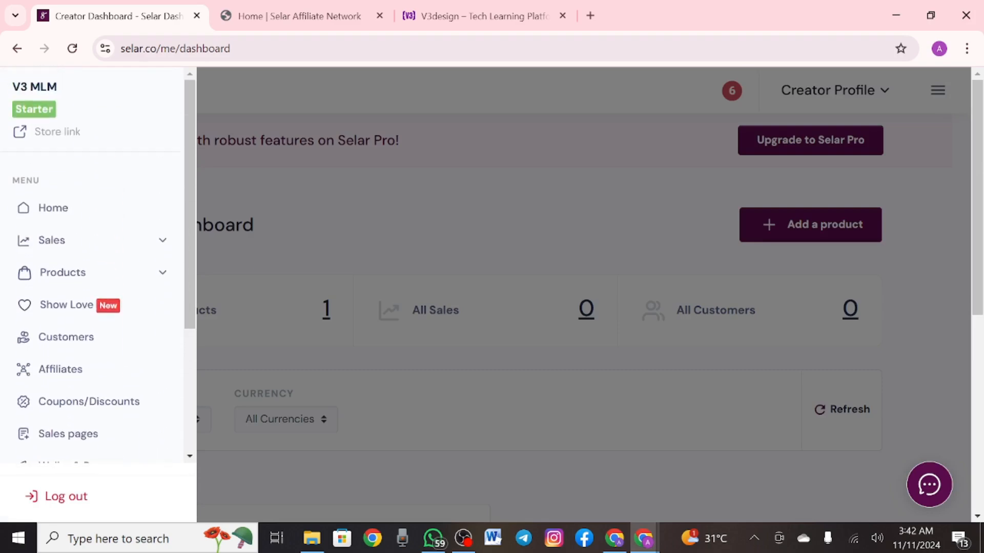
scroll(98, 277, "down", 3)
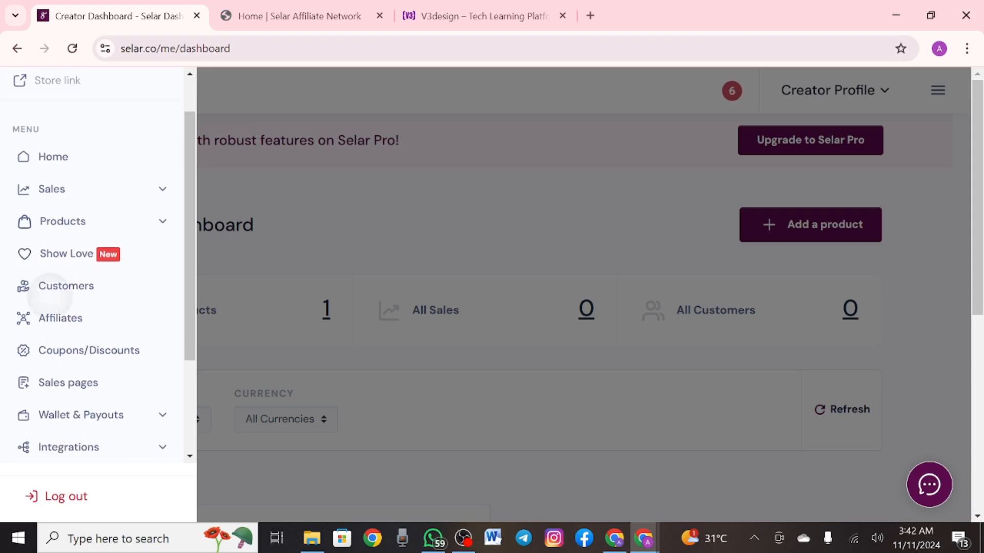
scroll(97, 277, "down", 2)
left_click(59, 370)
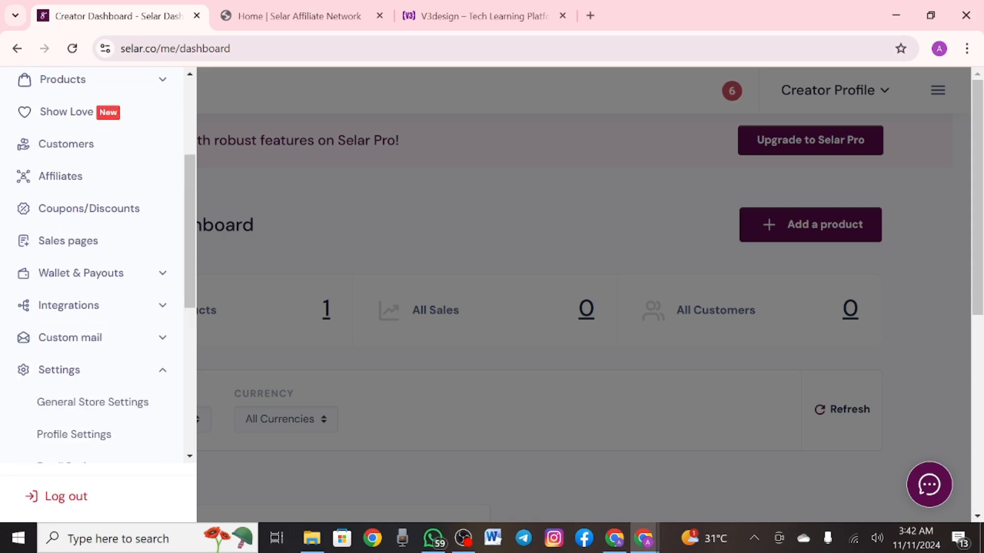
left_click(93, 402)
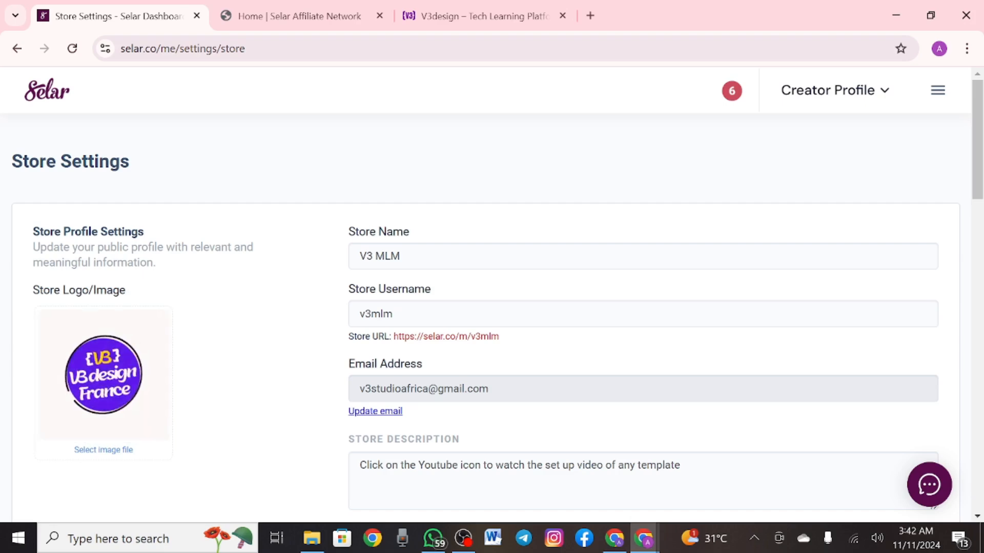
Change the store name from V3 MLM to 'Vic Shop' and the username to 'vicshop'
left_click(399, 267)
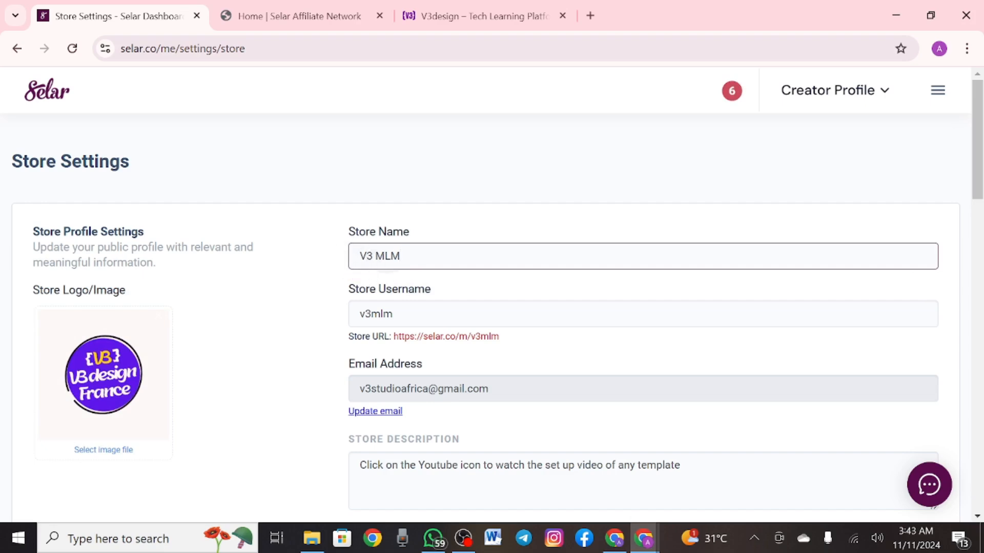
left_click(302, 215)
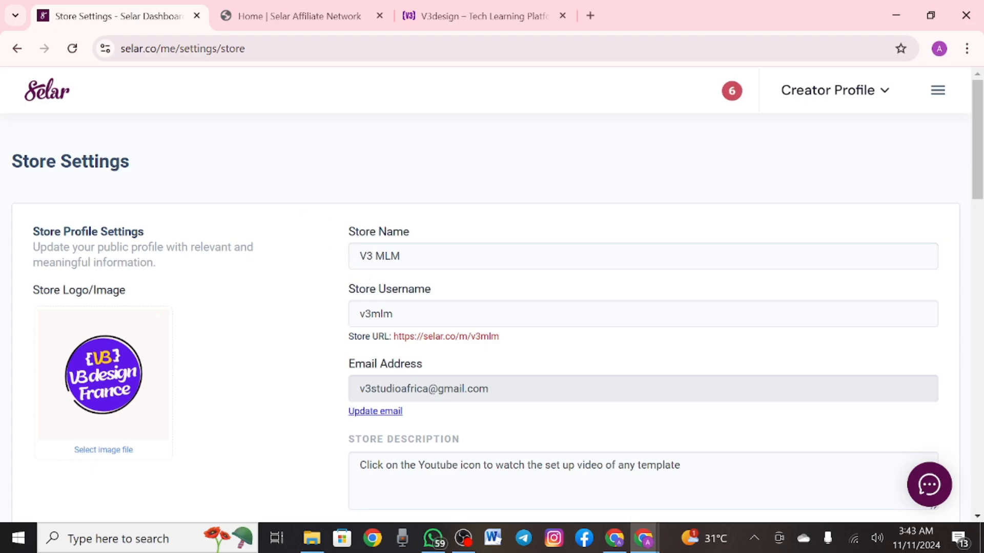
left_click(389, 259)
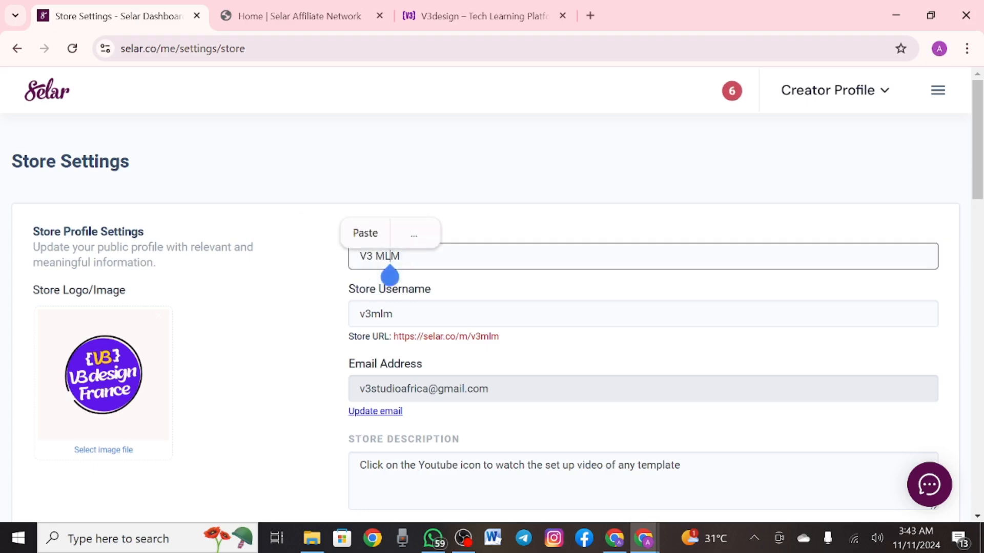
left_click(391, 315)
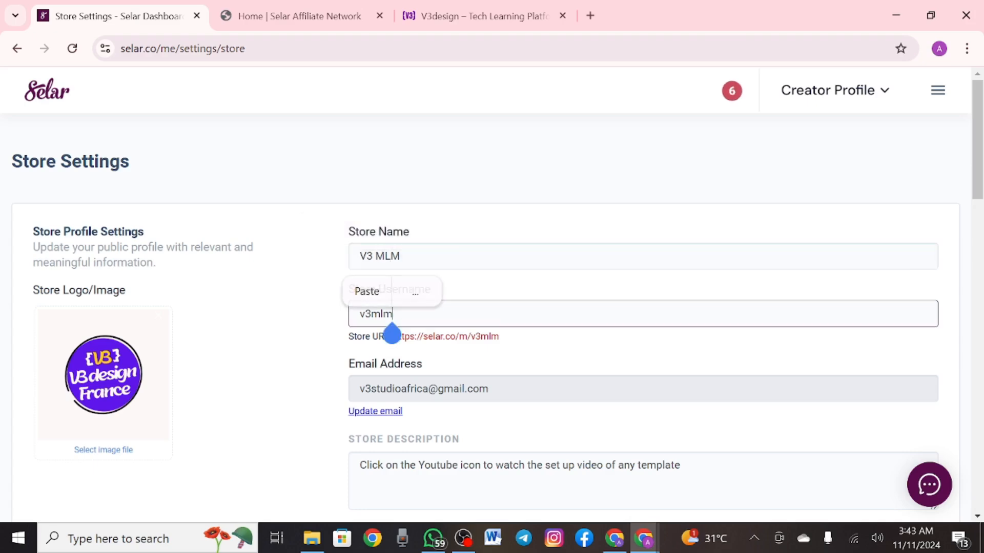
left_click(401, 258)
key("BackSpace")
key("BackSpace")
key("BackSpace")
key("BackSpace")
key("BackSpace")
key("BackSpace")
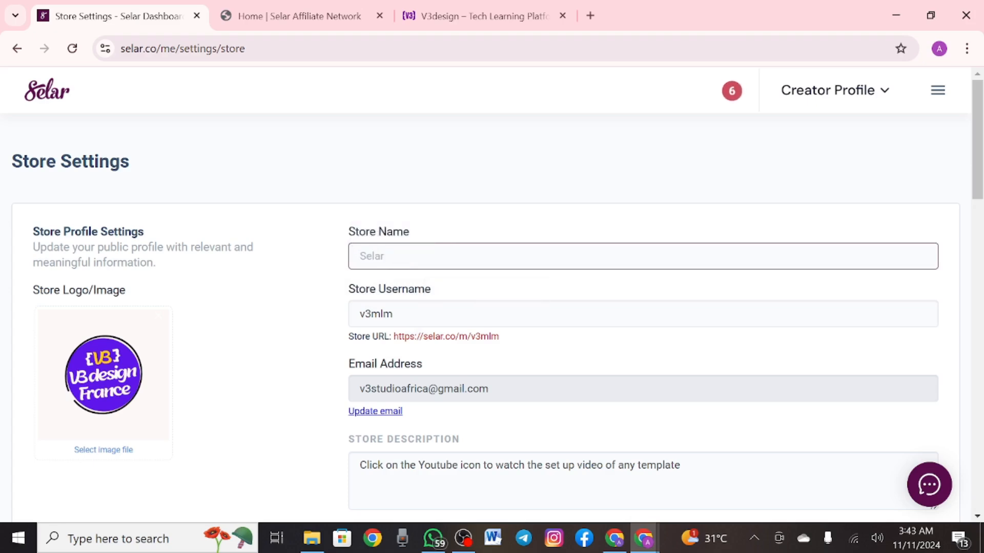
type("V")
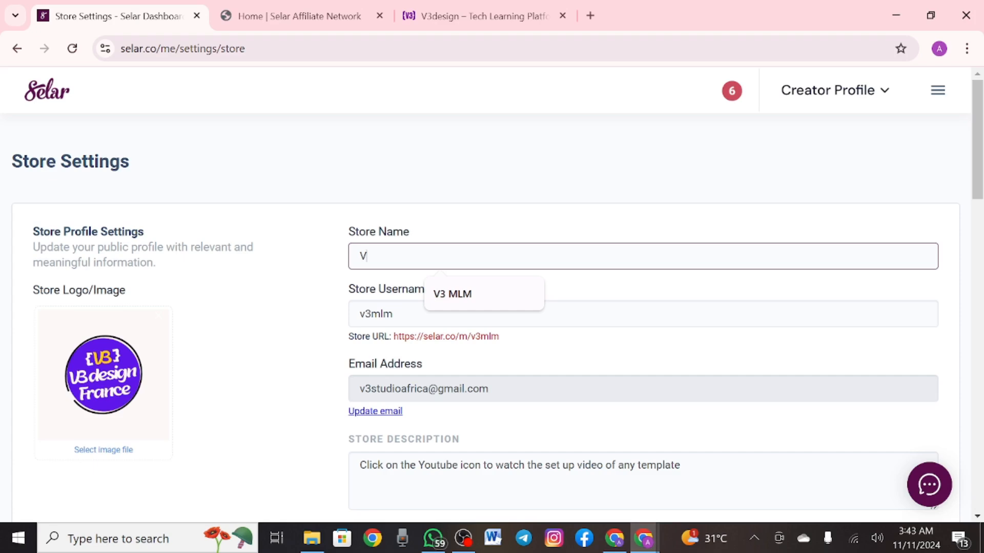
type("ic ")
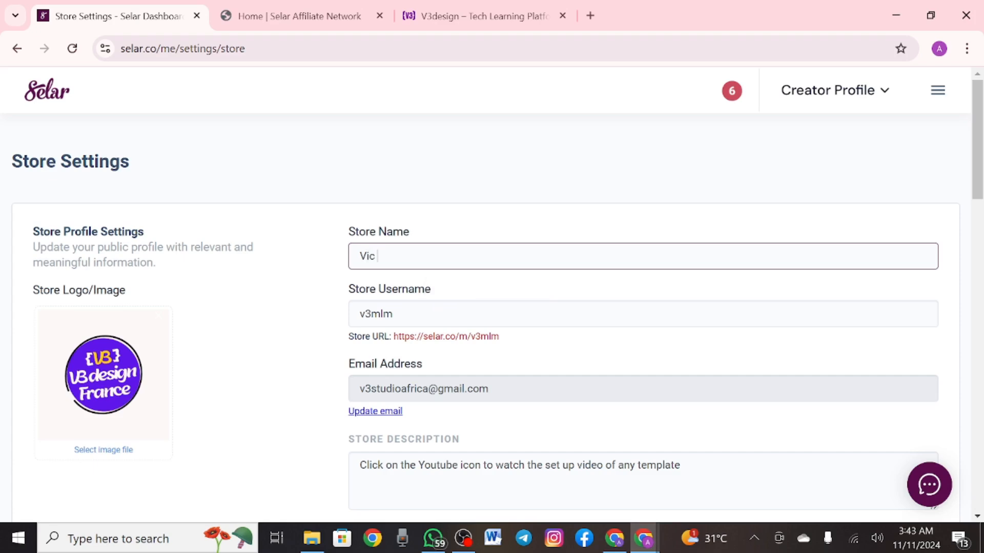
type("Shop")
left_click(391, 323)
key("BackSpace")
key("BackSpace")
key("BackSpace")
key("BackSpace")
key("BackSpace")
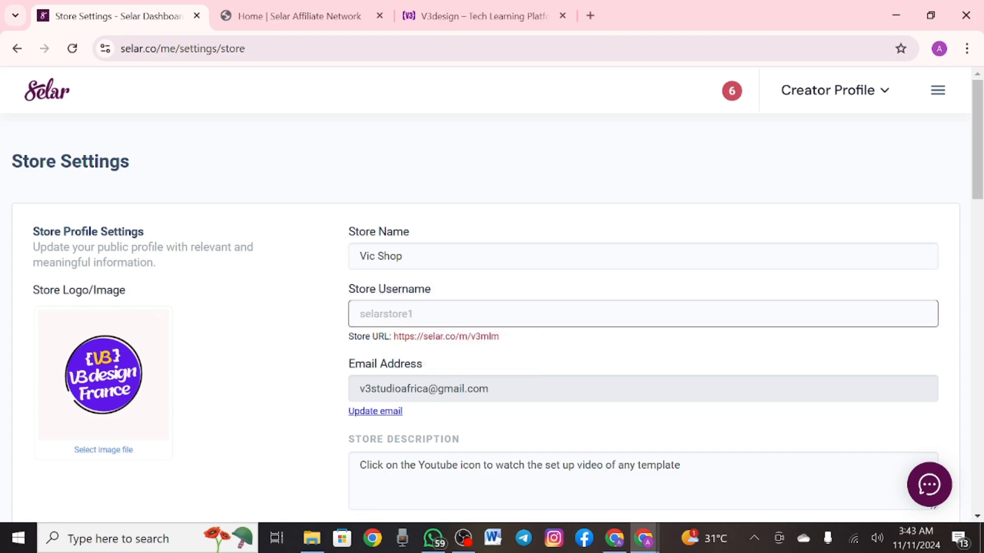
type("vicshop")
Review the remaining store details and save the new store name and username
scroll(492, 291, "down", 3)
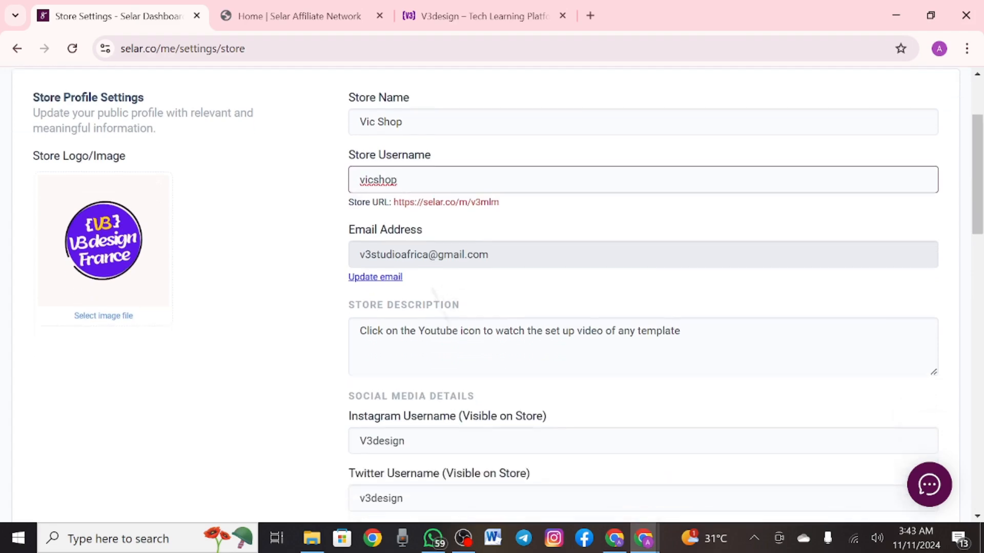
scroll(492, 291, "down", 3)
left_click(388, 188)
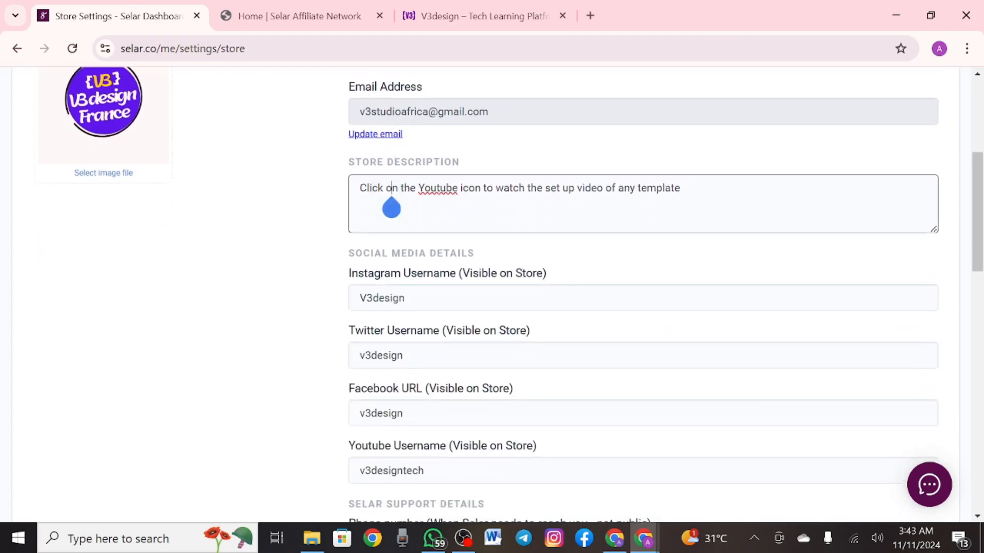
left_click_drag(391, 208, 589, 209)
scroll(492, 291, "down", 2)
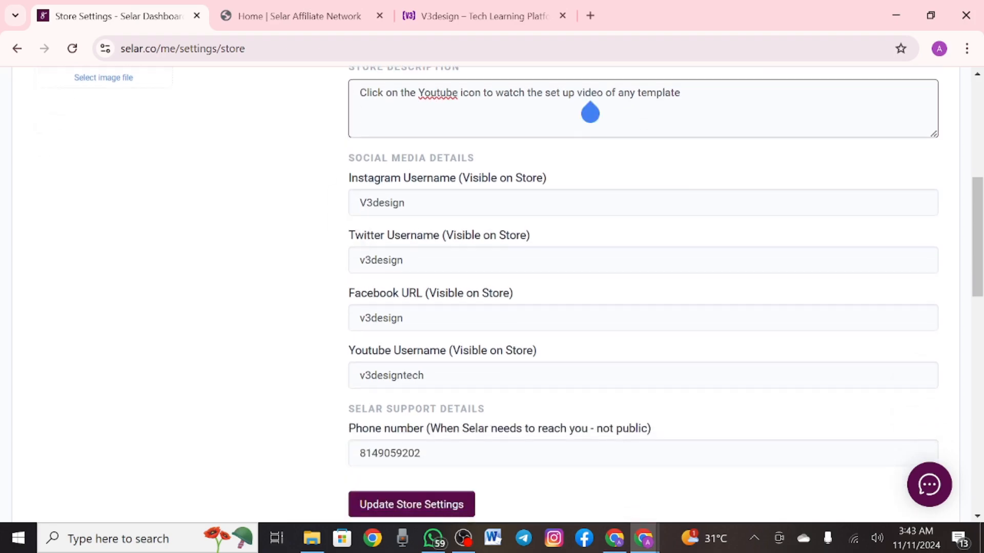
left_click(366, 203)
scroll(492, 302, "down", 1)
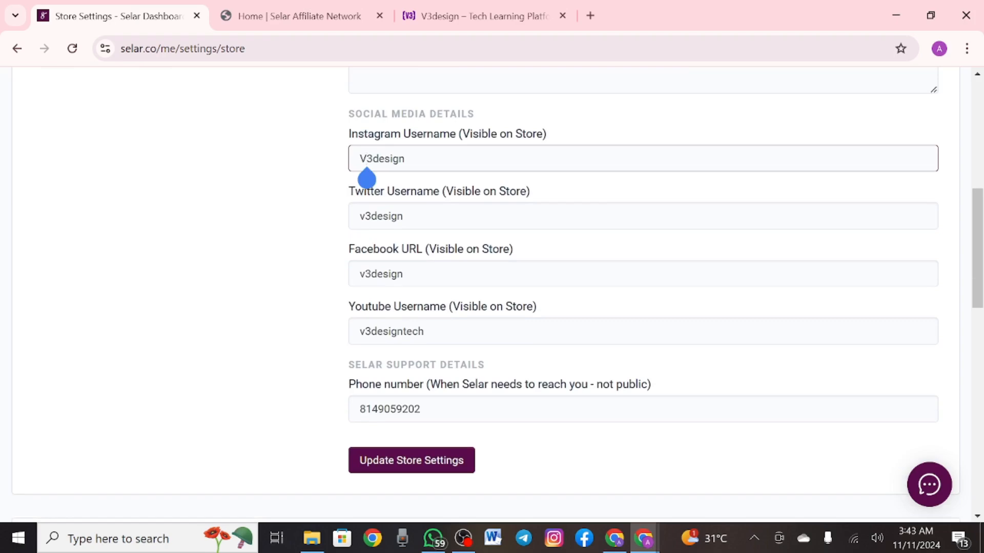
scroll(492, 295, "down", 1)
scroll(492, 294, "down", 1)
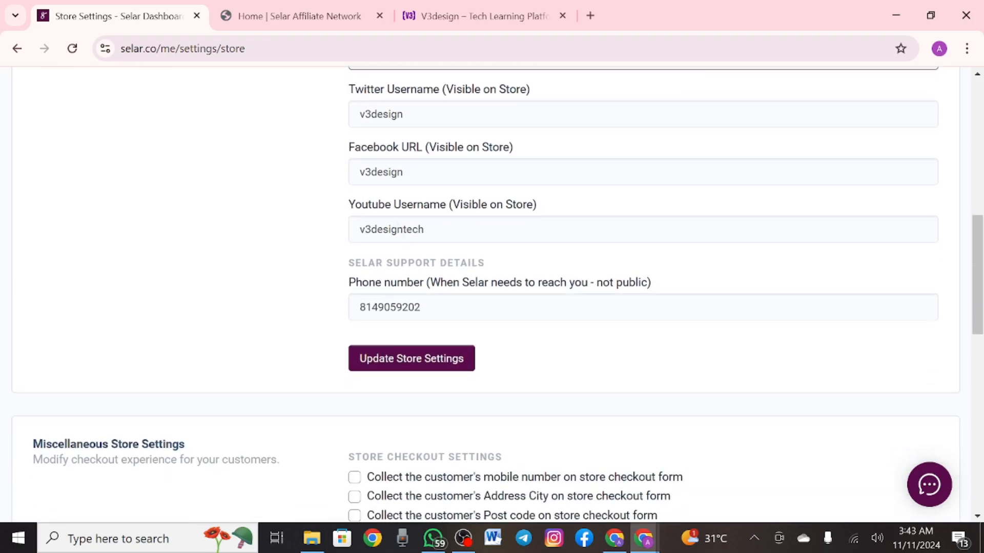
scroll(492, 294, "down", 2)
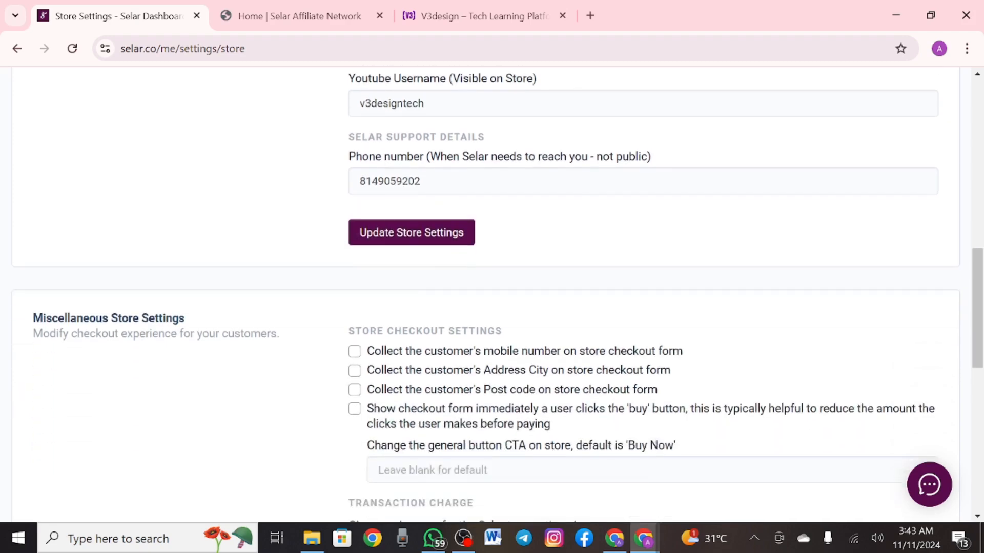
left_click(411, 232)
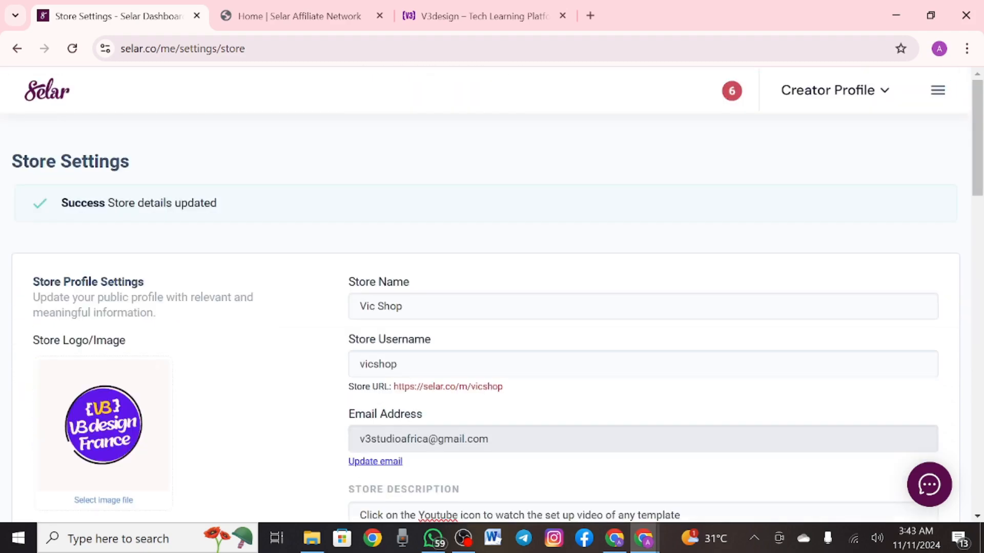
Try collecting the customer's mobile number at checkout, then leave it switched off
scroll(492, 295, "down", 1)
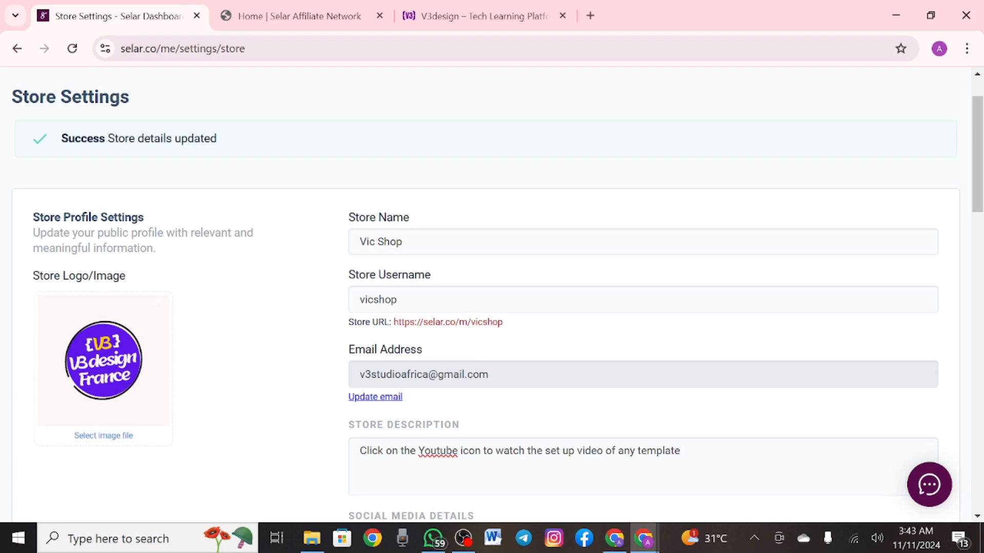
scroll(472, 328, "down", 10)
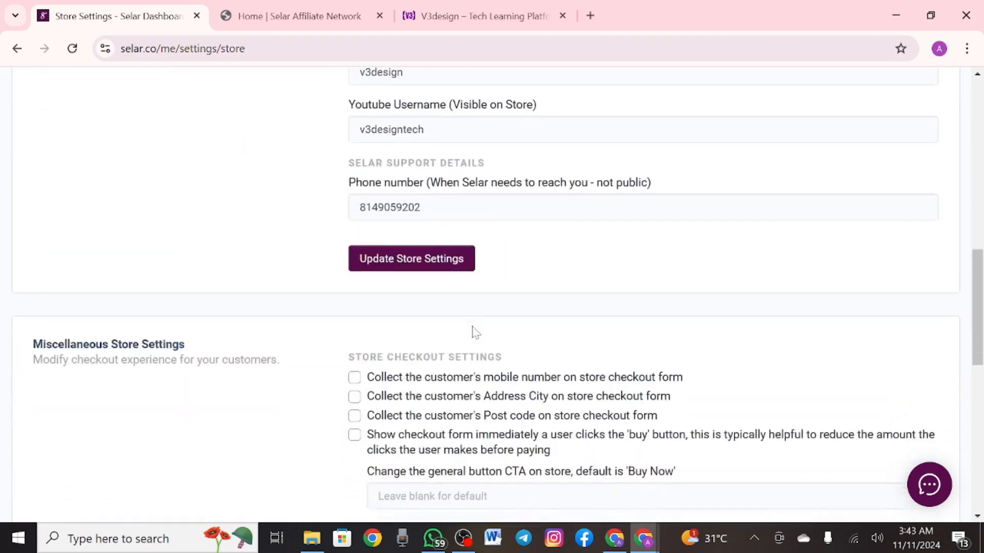
scroll(474, 331, "down", 4)
scroll(474, 330, "up", 1)
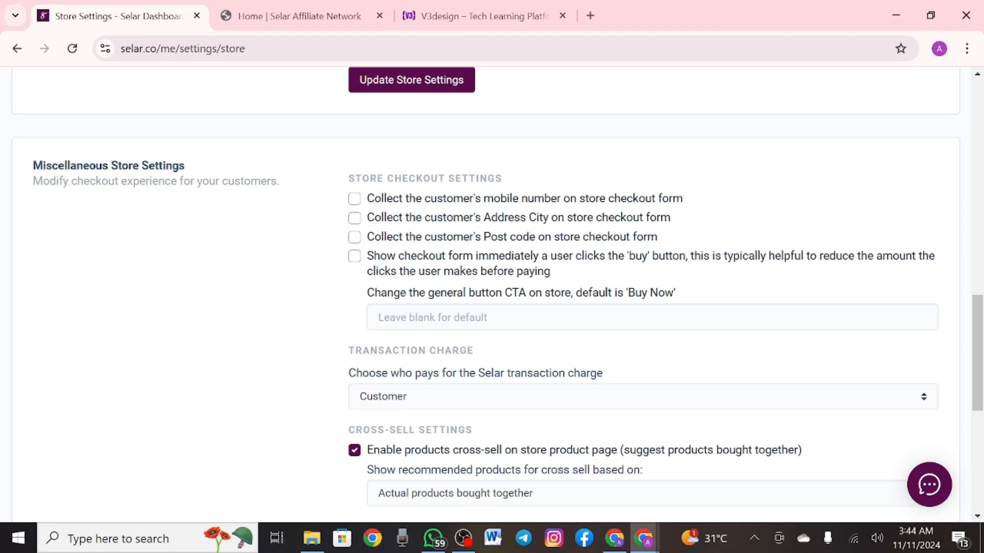
left_click(355, 199)
left_click(354, 199)
Switch the transaction charge payer to the merchant, then back to the customer
scroll(253, 275, "down", 3)
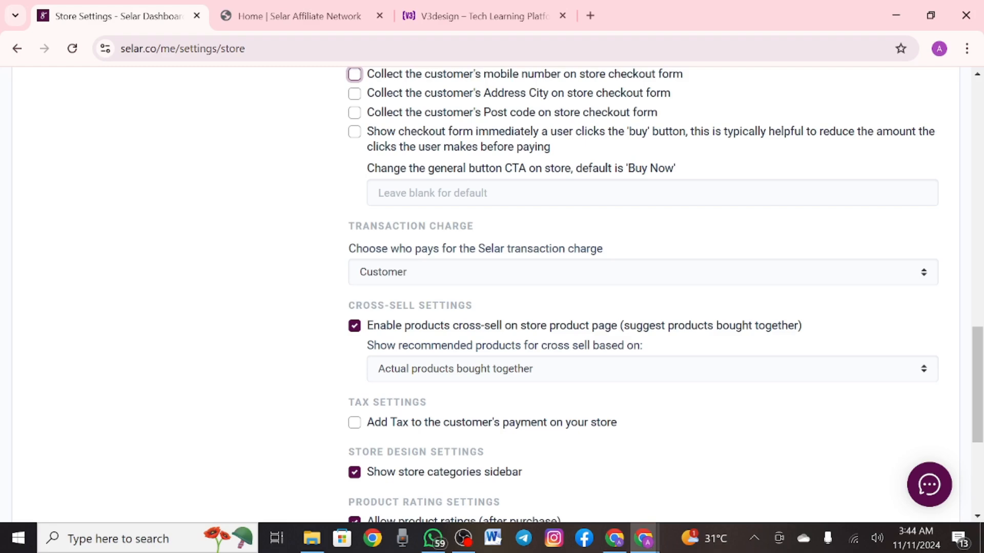
left_click(652, 193)
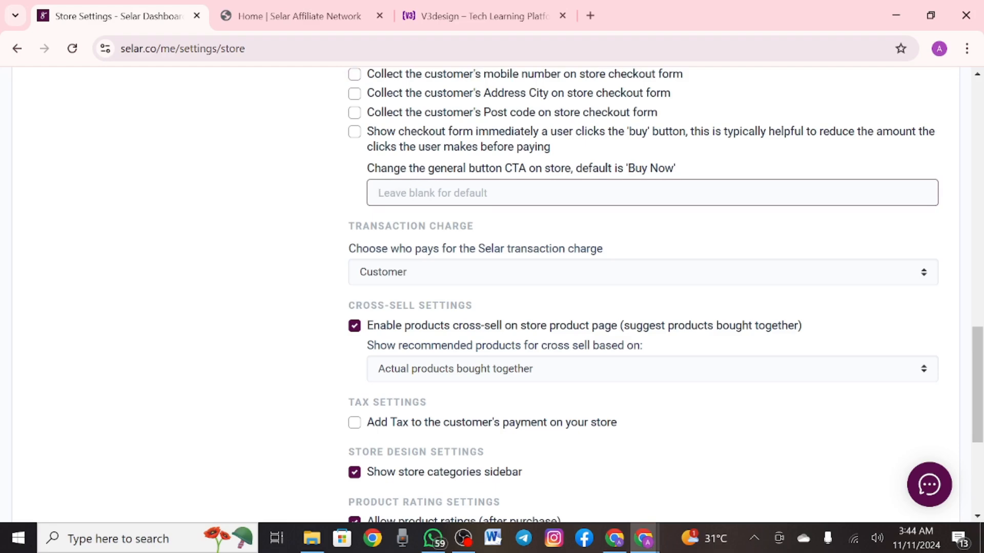
scroll(279, 215, "down", 1)
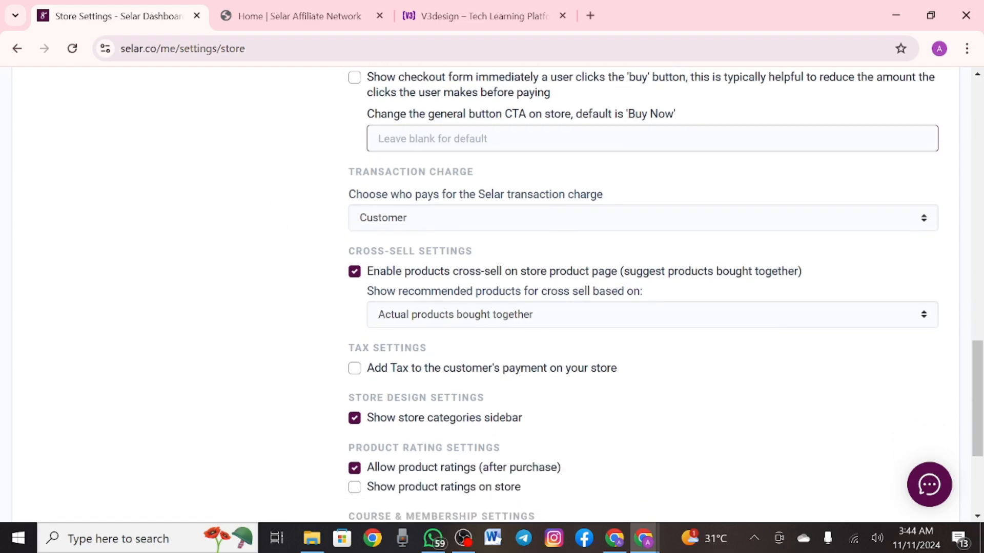
left_click(642, 218)
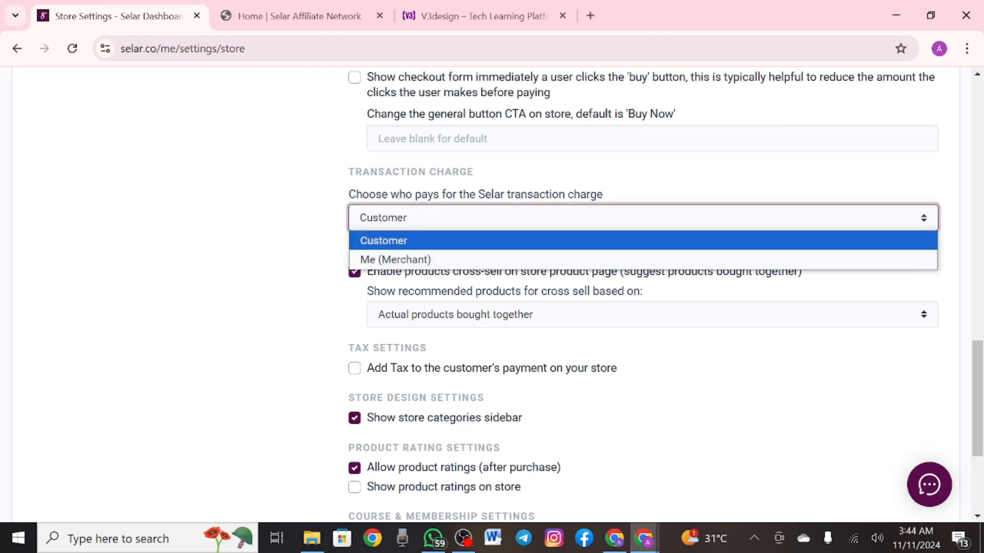
left_click(395, 260)
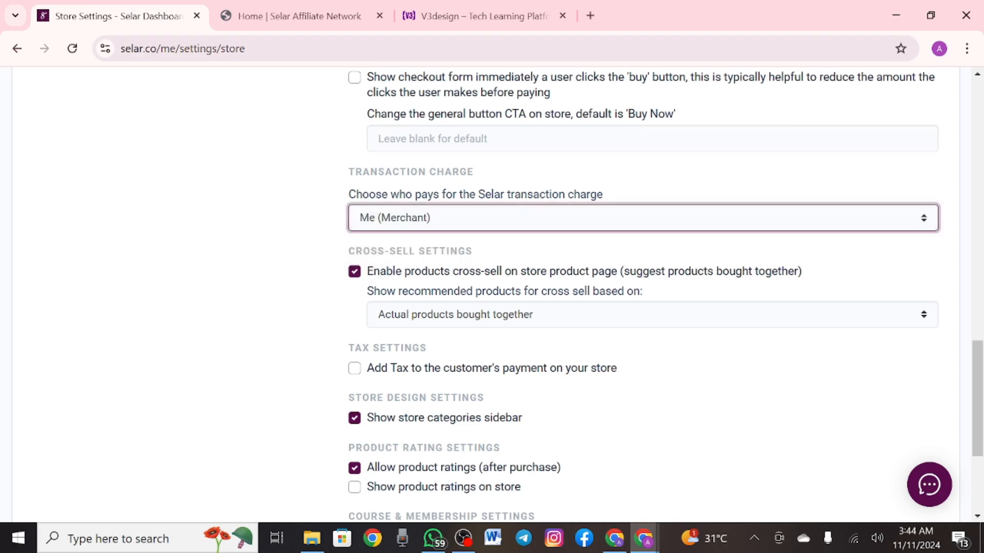
left_click(395, 218)
left_click(384, 240)
Set the cross-sell recommendation basis to Product tags
scroll(286, 184, "down", 1)
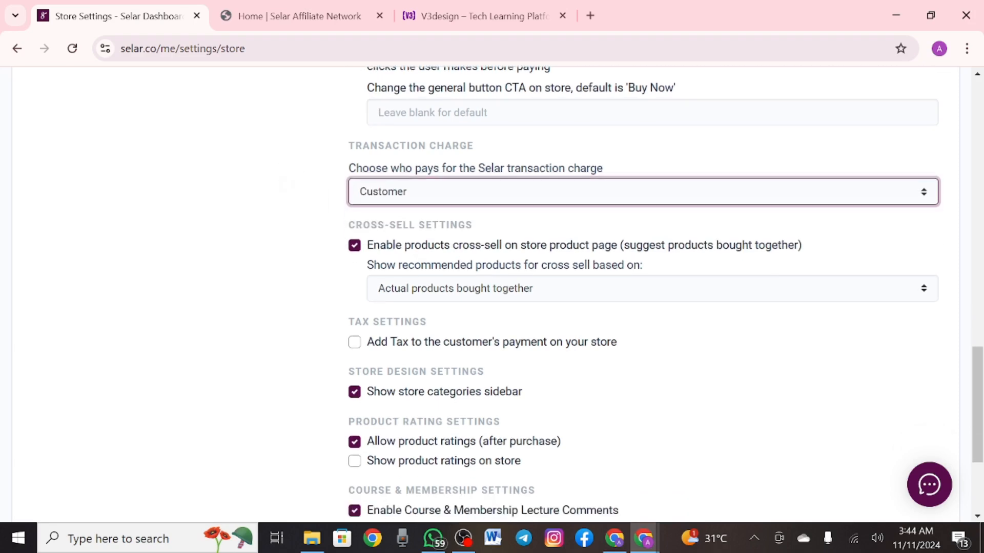
scroll(286, 184, "down", 1)
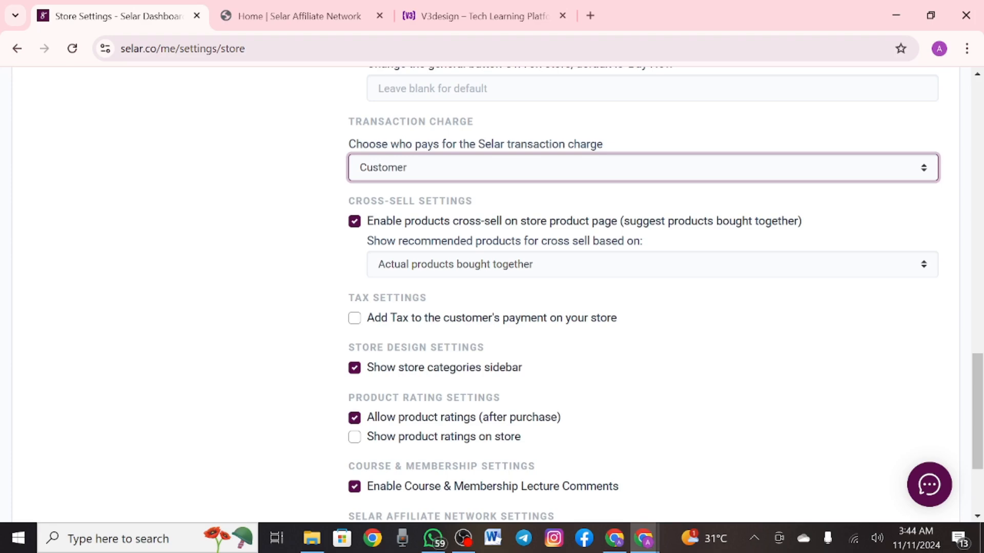
scroll(646, 294, "down", 1)
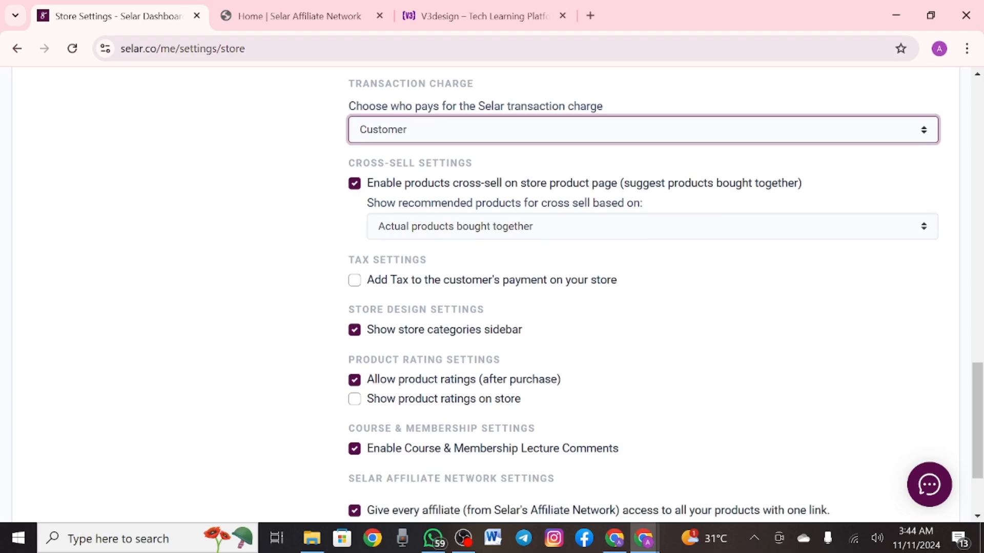
left_click(652, 227)
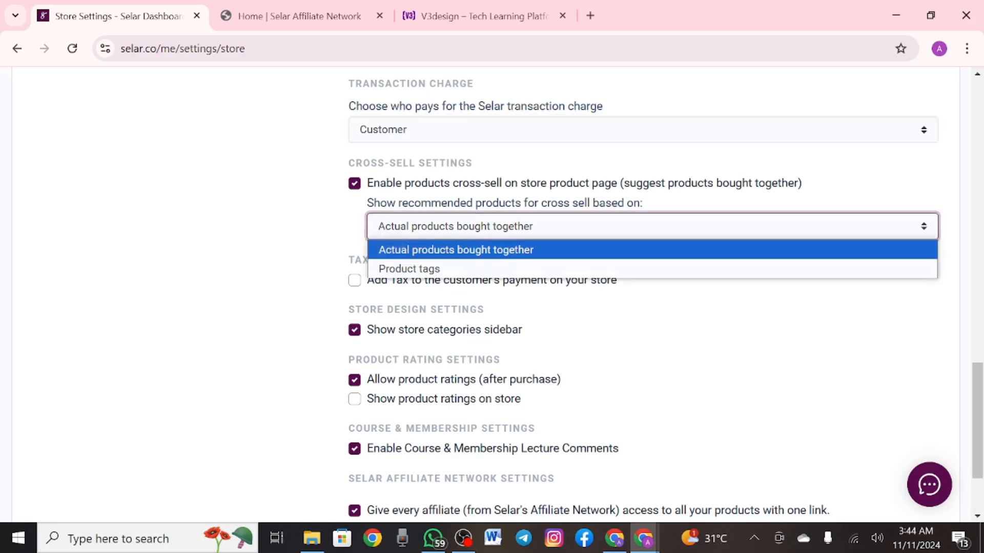
left_click(382, 271)
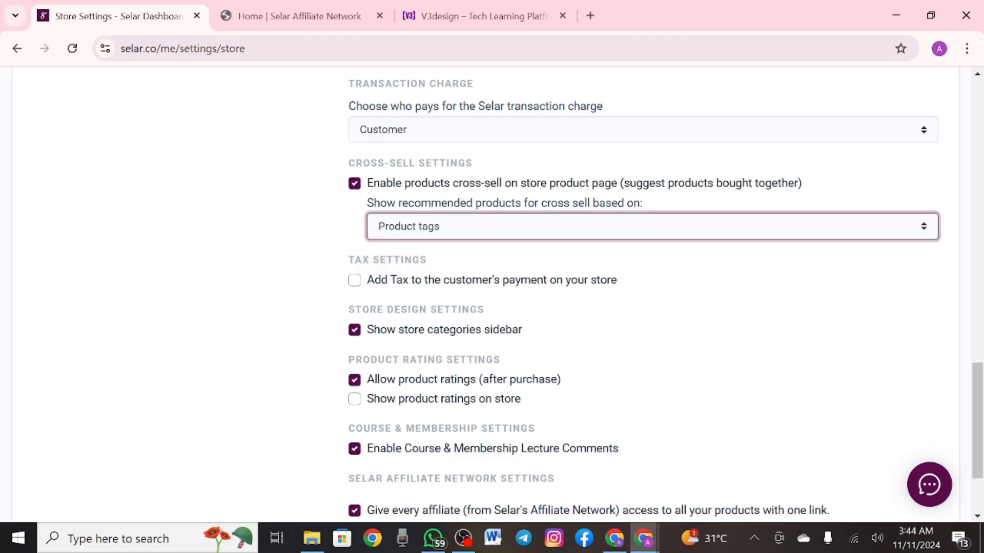
Toggle Add Tax and Show product ratings on and back off, leaving both unchecked
scroll(589, 297, "down", 2)
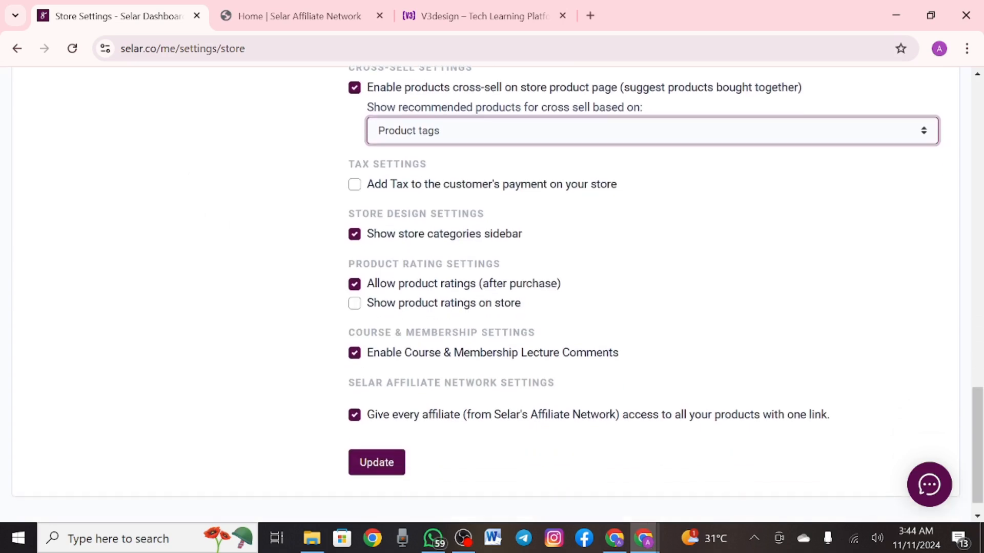
left_click(355, 185)
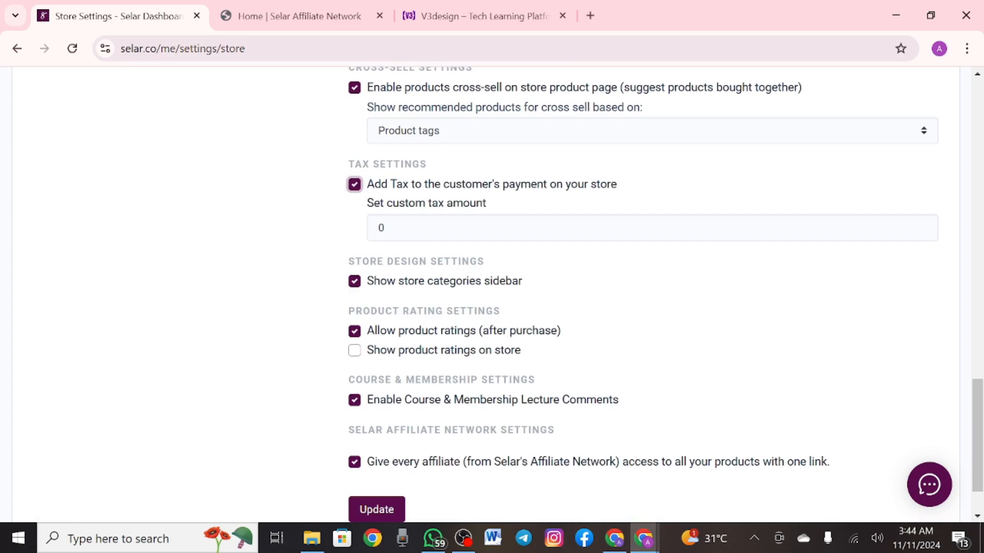
left_click(355, 185)
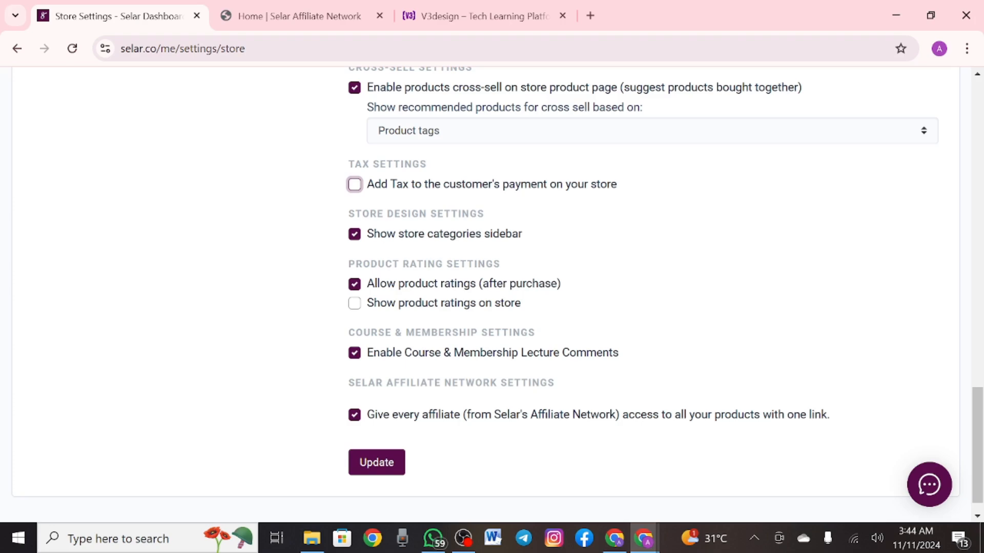
scroll(185, 214, "down", 1)
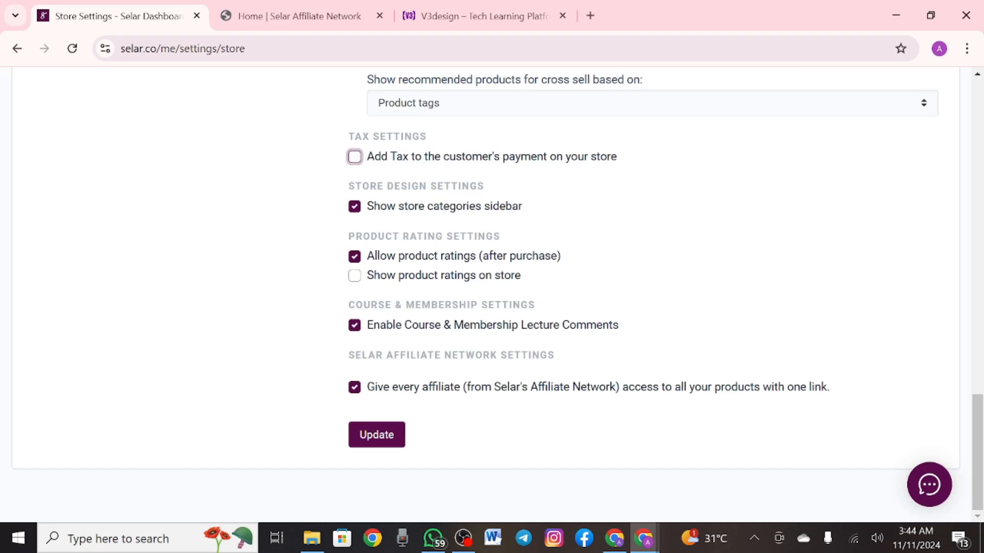
left_click(354, 275)
left_click(355, 275)
Save the store settings with Update, then scroll the navigation menu to its Settings pages
left_click(376, 434)
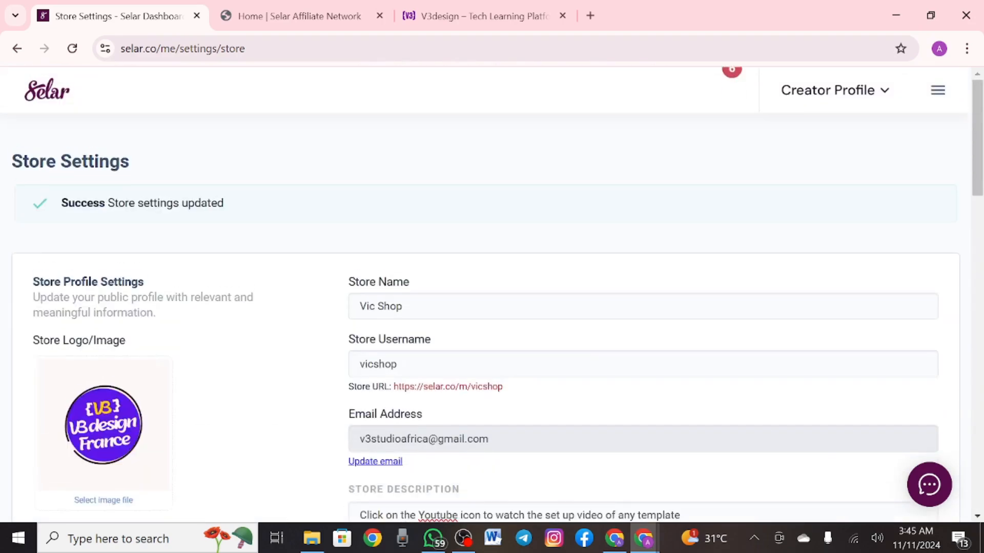
left_click(937, 91)
scroll(179, 444, "down", 2)
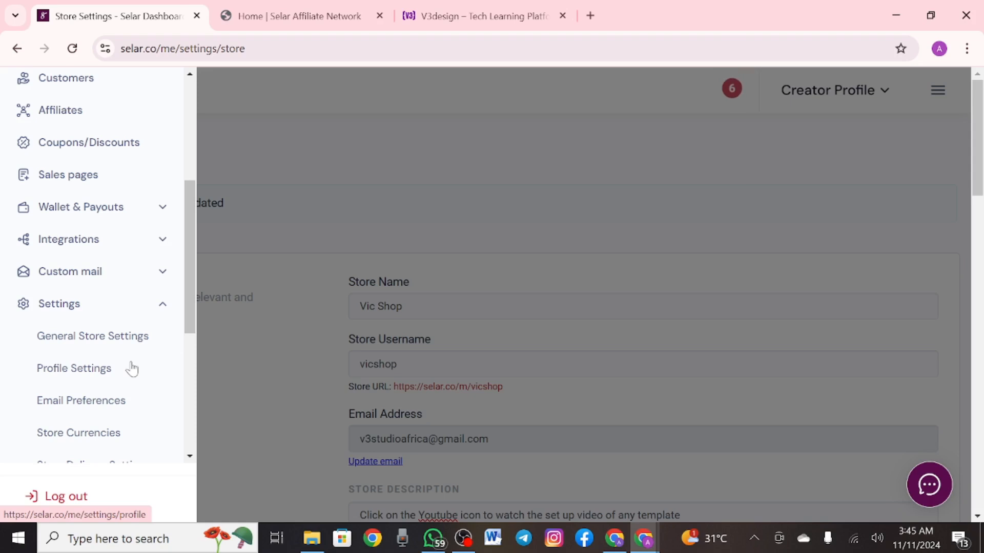
scroll(132, 367, "down", 3)
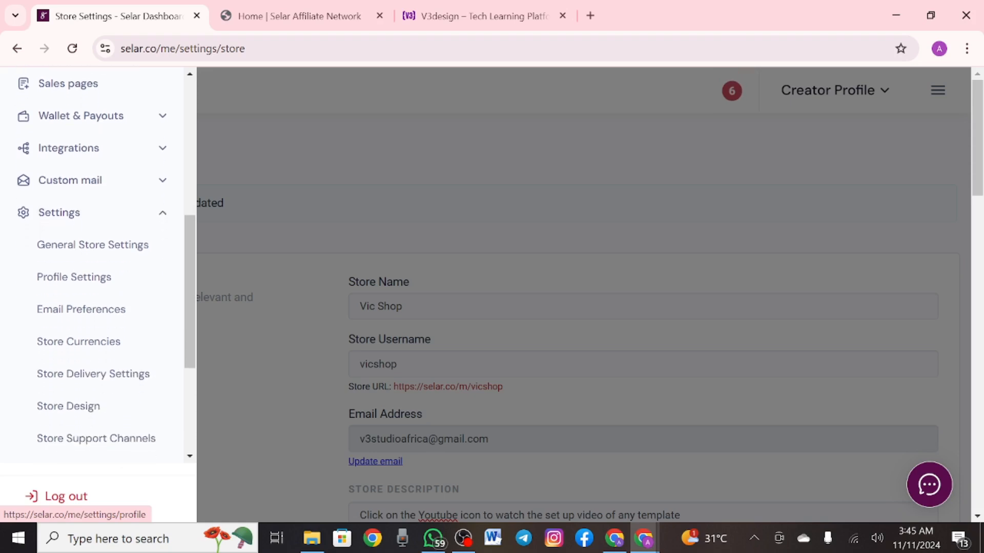
scroll(96, 287, "down", 1)
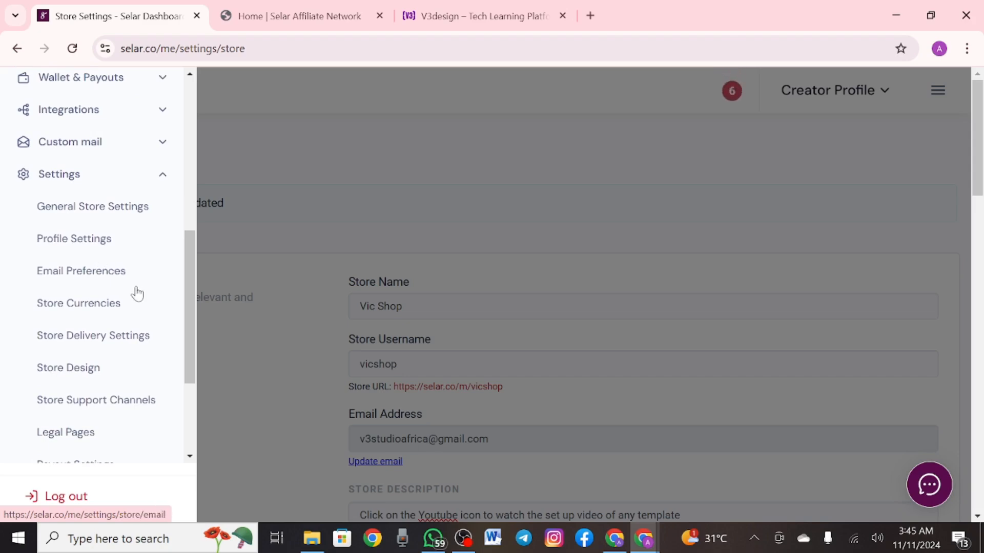
scroll(82, 271, "down", 1)
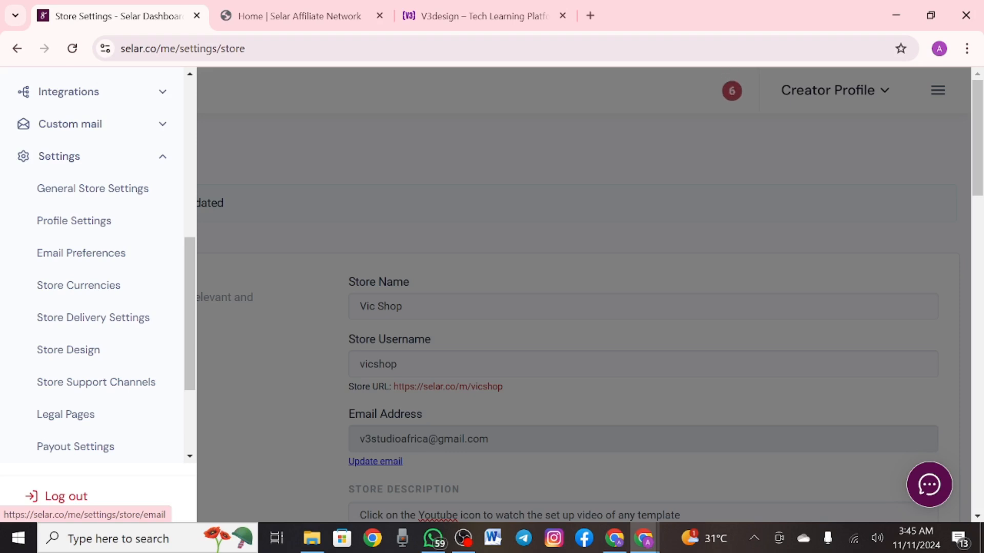
Go to Profile Settings and bring up the Date of Birth calendar picker
left_click(80, 253)
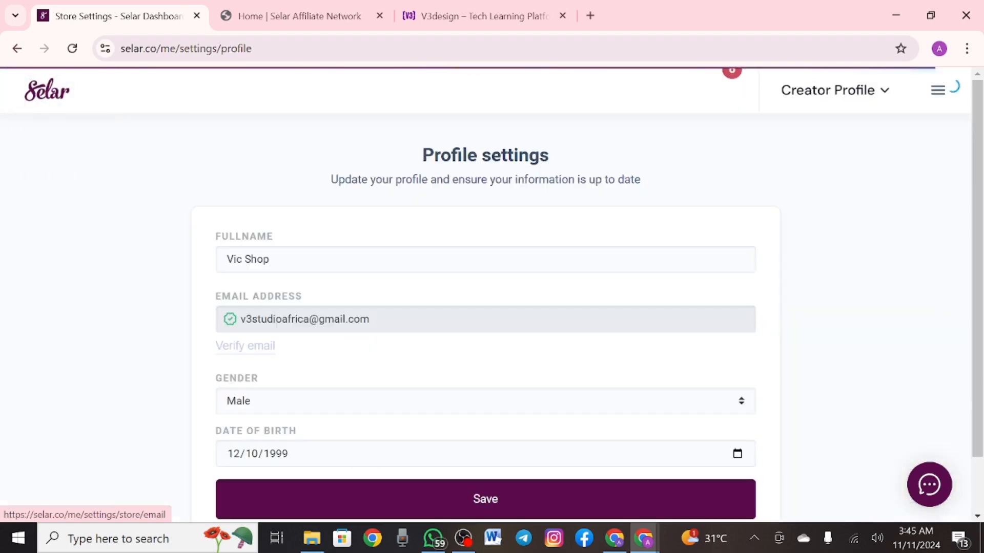
scroll(486, 295, "down", 2)
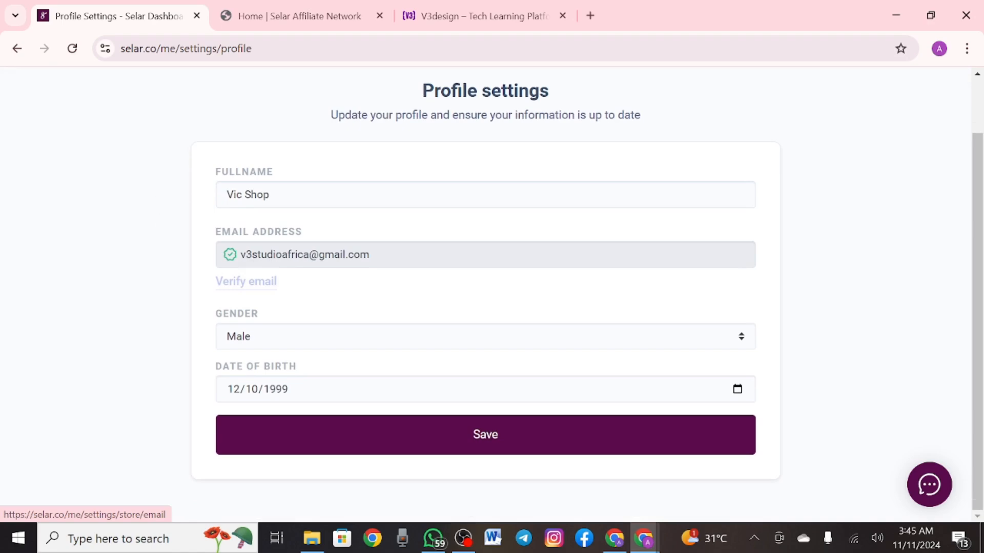
left_click(276, 389)
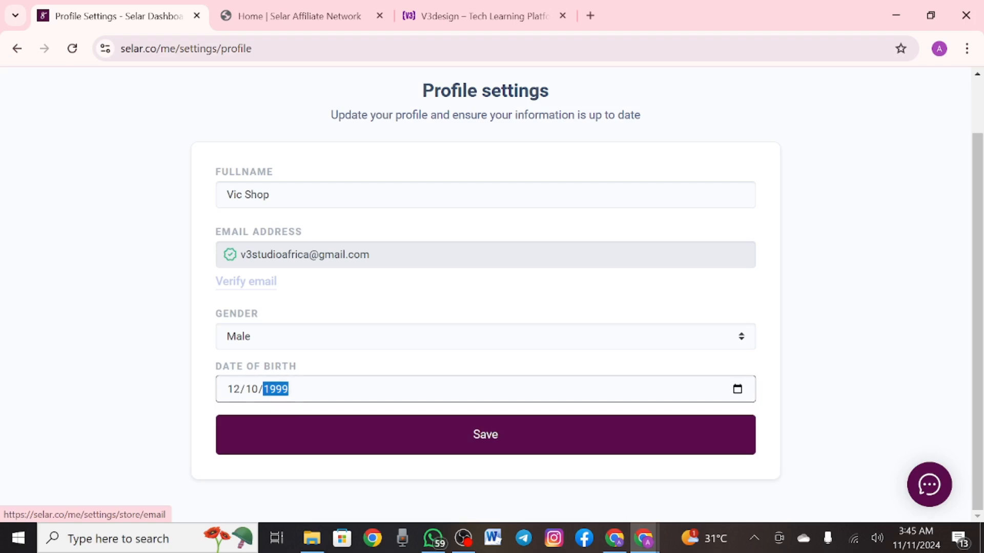
left_click(738, 390)
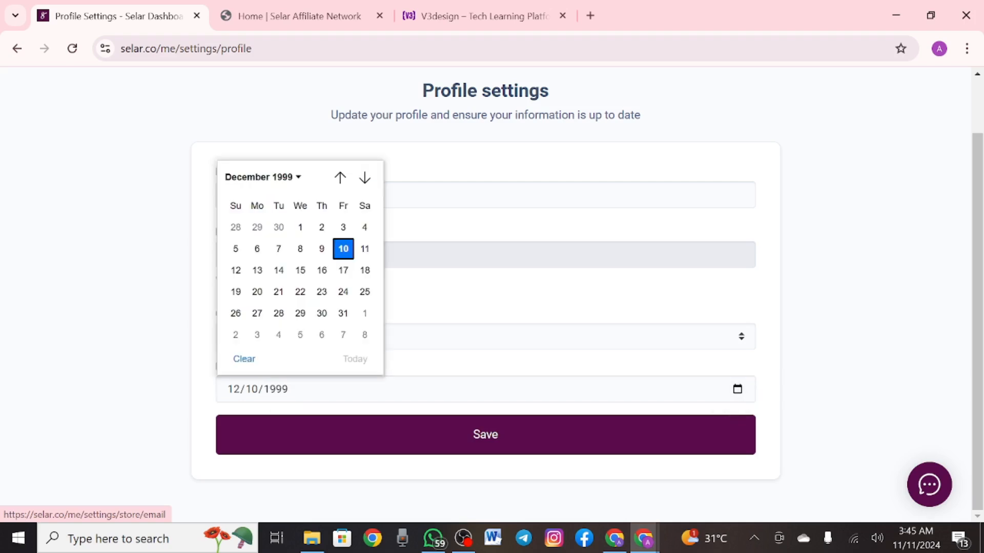
left_click(277, 177)
left_click(242, 253)
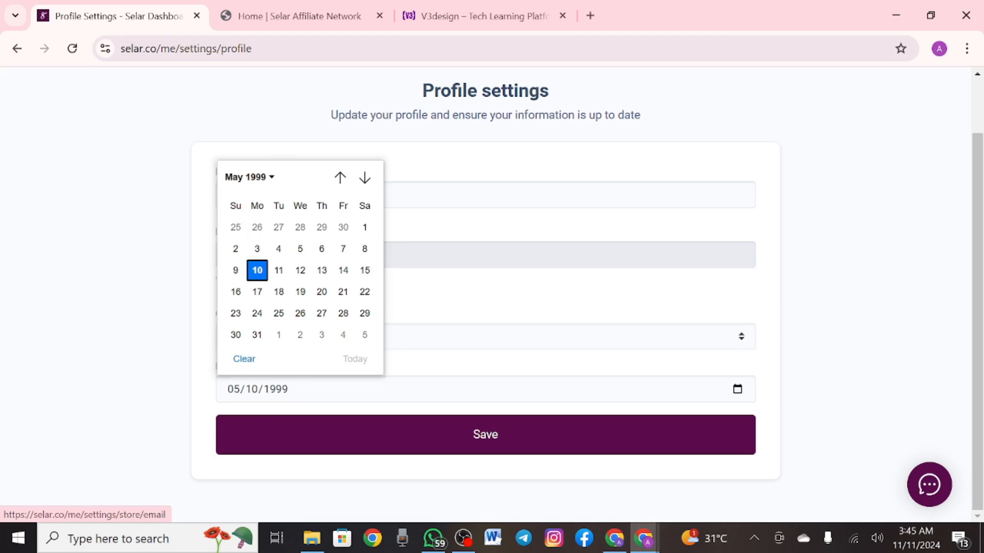
left_click(249, 177)
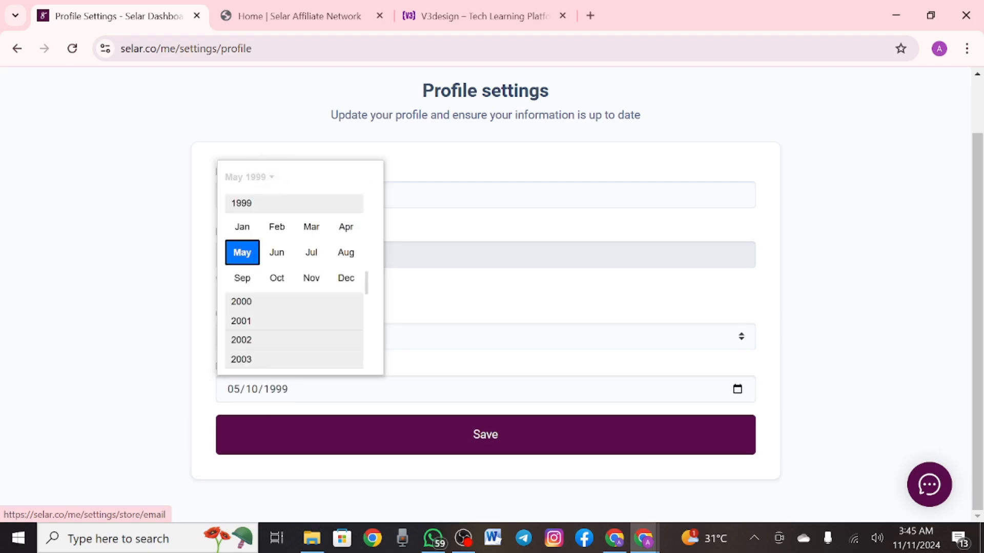
left_click(242, 226)
left_click(271, 177)
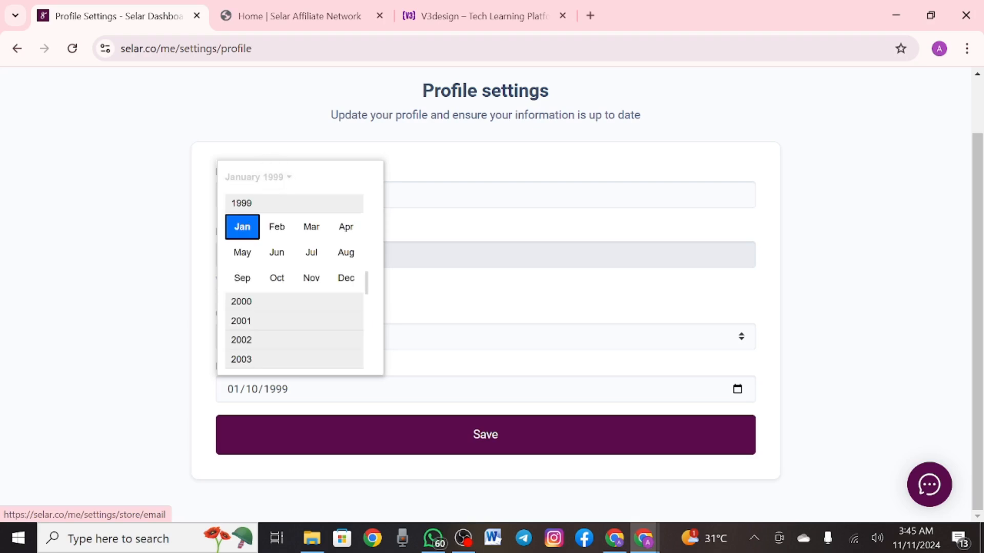
scroll(294, 279, "up", 15)
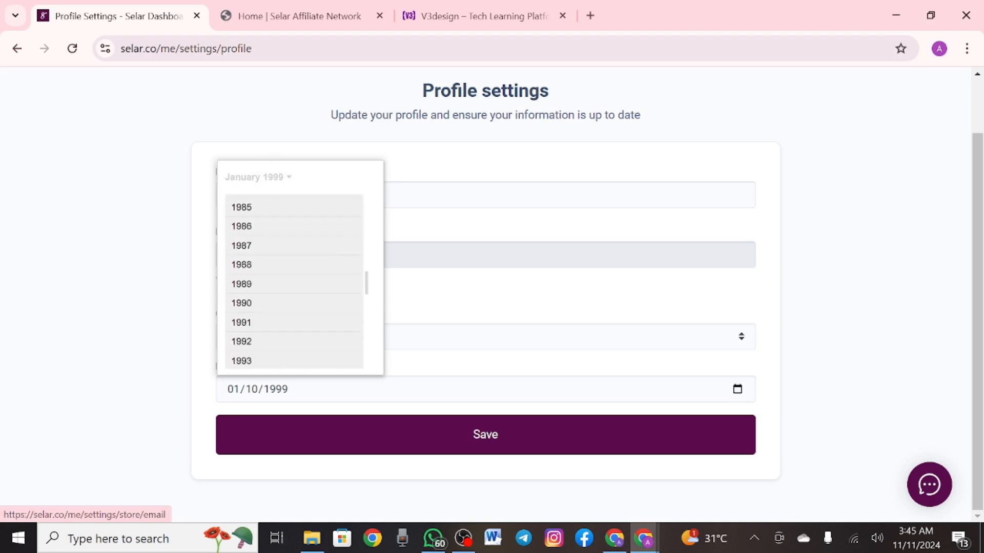
scroll(293, 280, "down", 10)
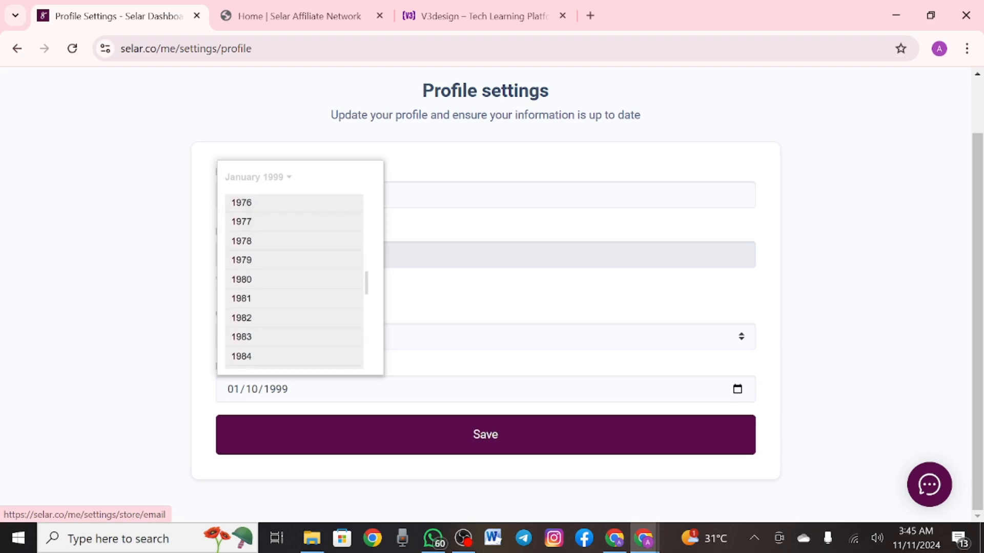
scroll(293, 280, "down", 4)
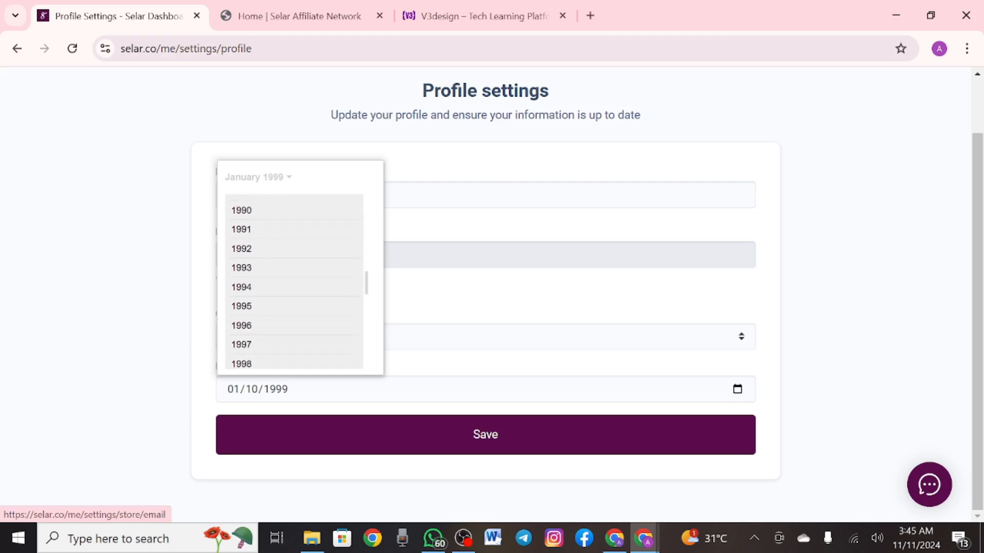
scroll(293, 280, "down", 2)
scroll(294, 280, "up", 2)
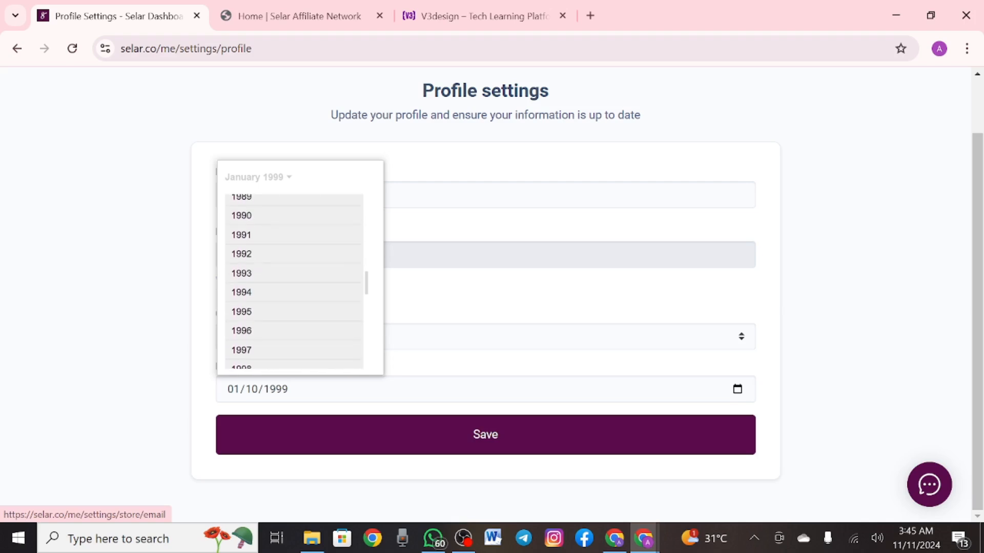
scroll(295, 282, "down", 1)
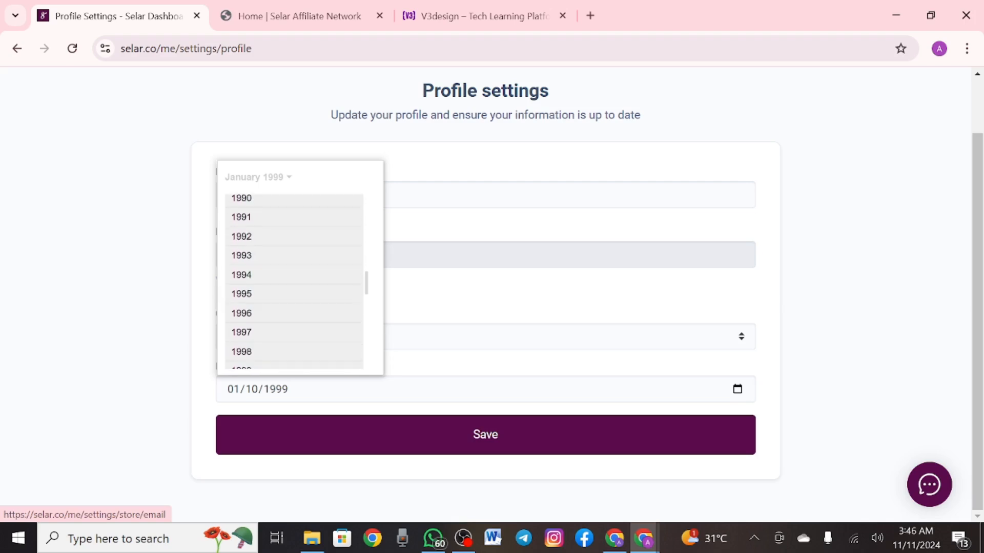
scroll(294, 282, "up", 1)
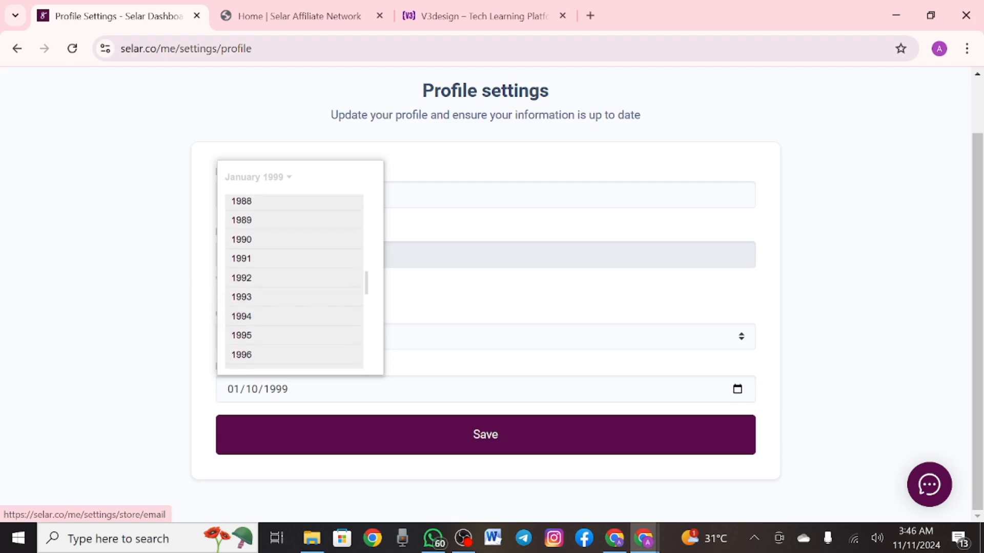
left_click(241, 314)
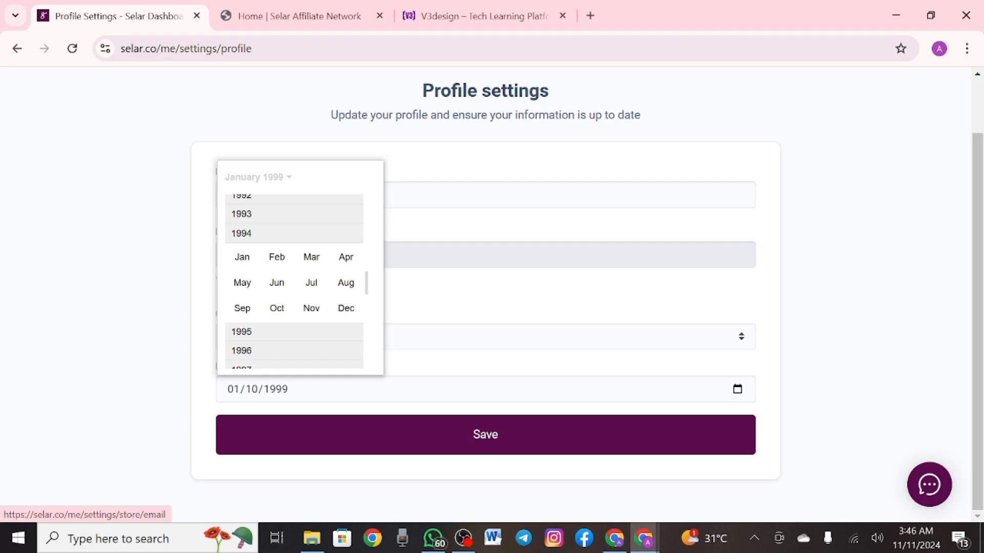
left_click(345, 308)
left_click(364, 270)
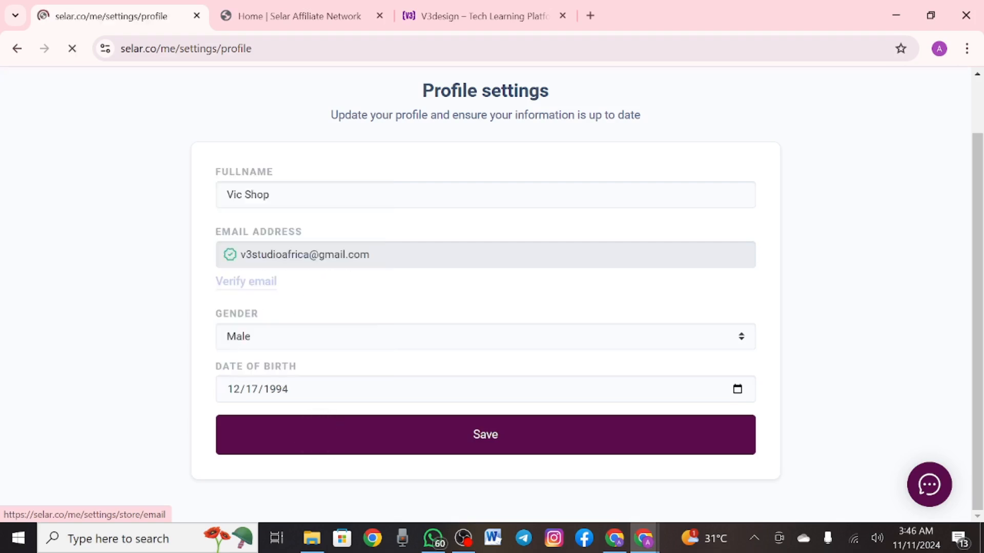
Go to the email preferences page from the navigation menu
left_click(938, 90)
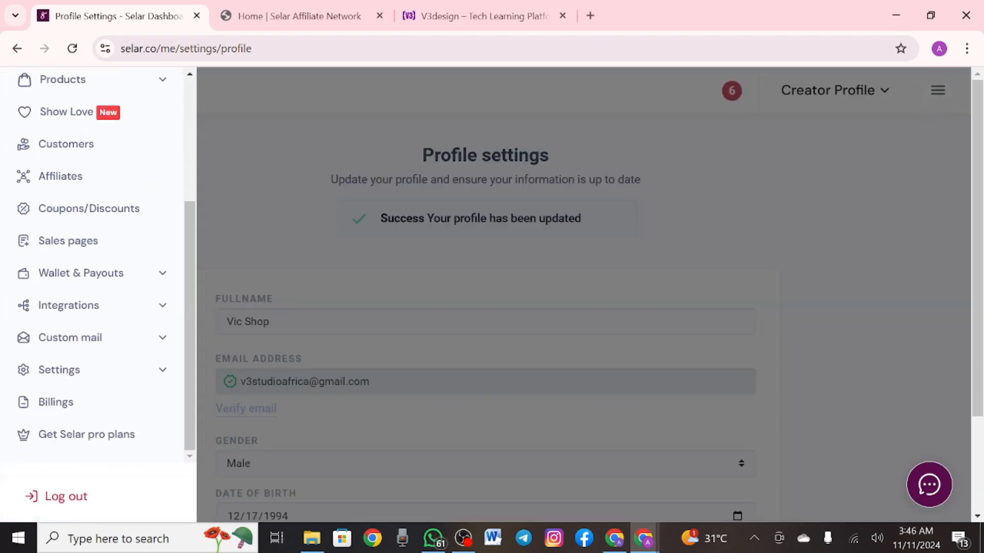
scroll(97, 266, "down", 4)
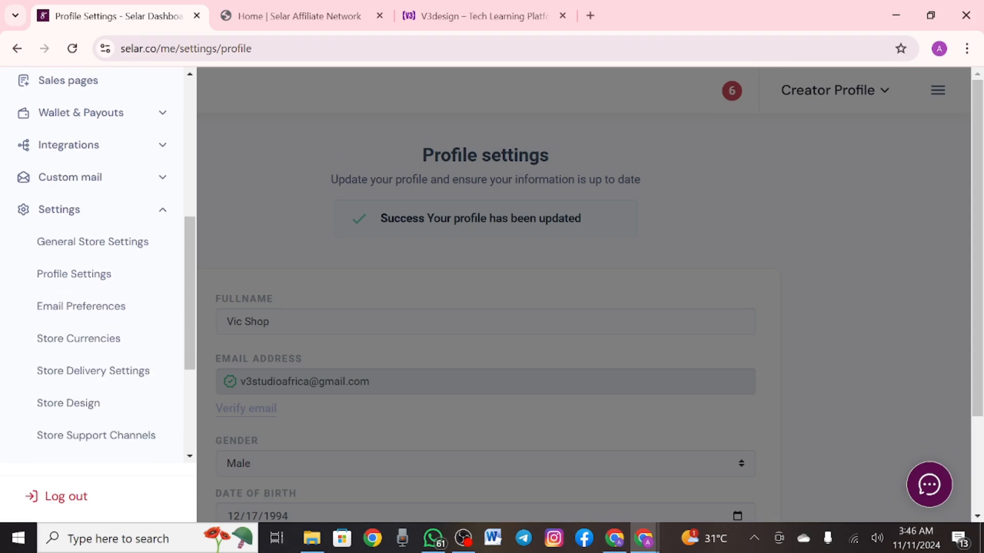
left_click(81, 271)
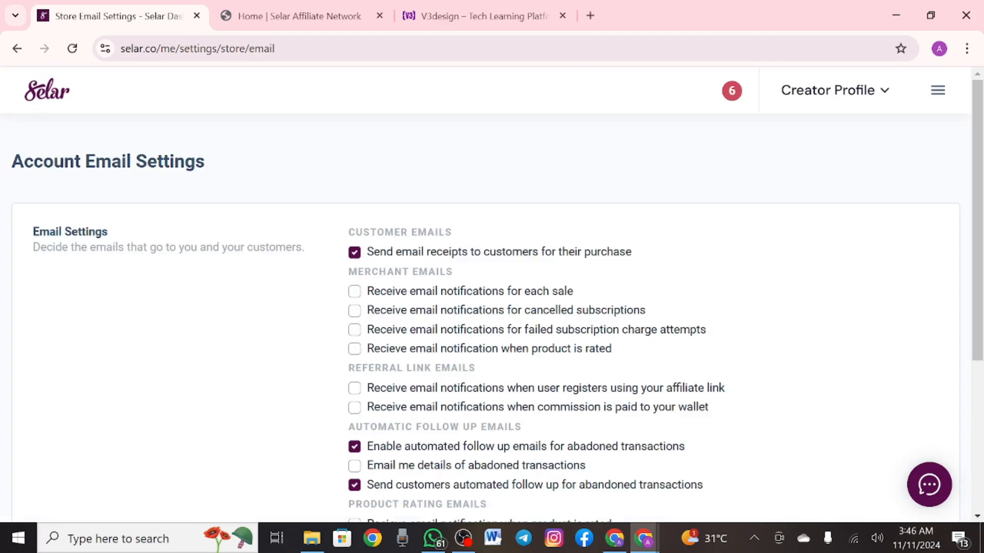
Scroll through Account Email Settings, then open the navigation menu and scroll to the Settings items
scroll(493, 296, "down", 1)
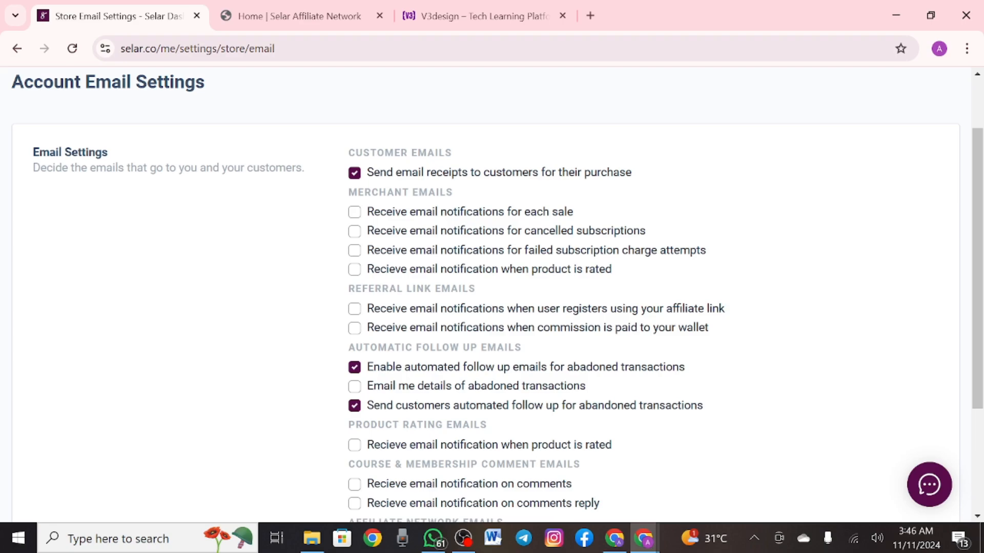
scroll(101, 314, "down", 2)
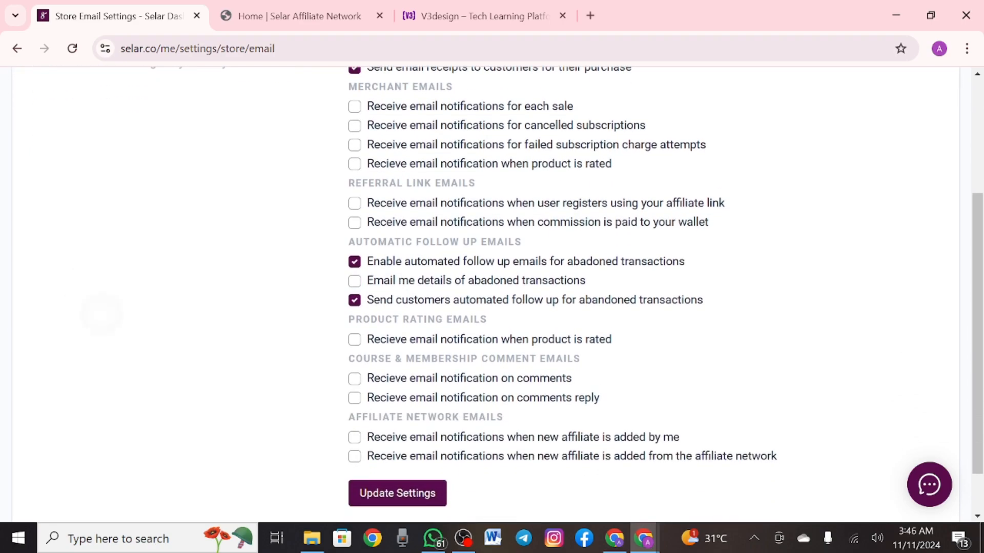
scroll(102, 315, "down", 1)
scroll(102, 314, "up", 1)
scroll(102, 314, "down", 1)
scroll(102, 315, "up", 2)
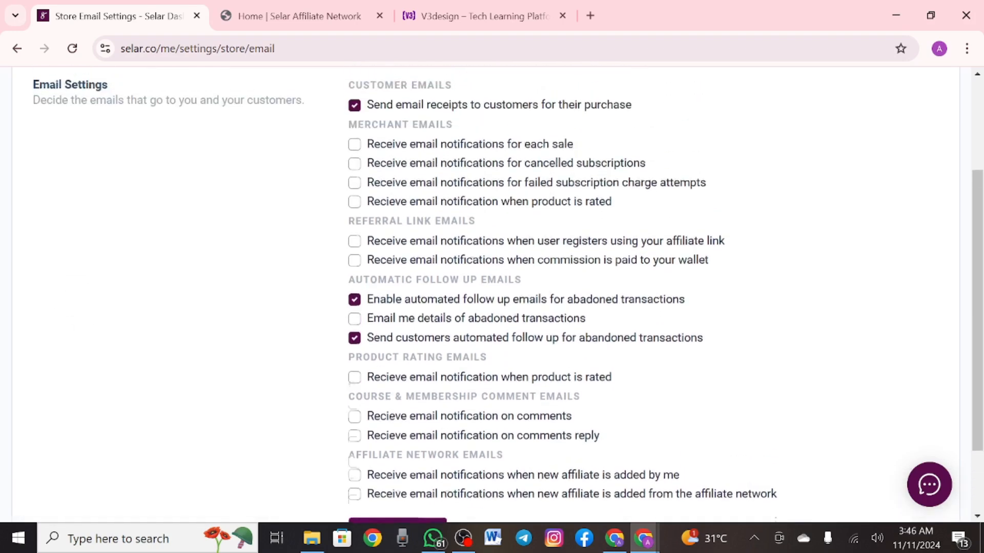
scroll(79, 341, "up", 3)
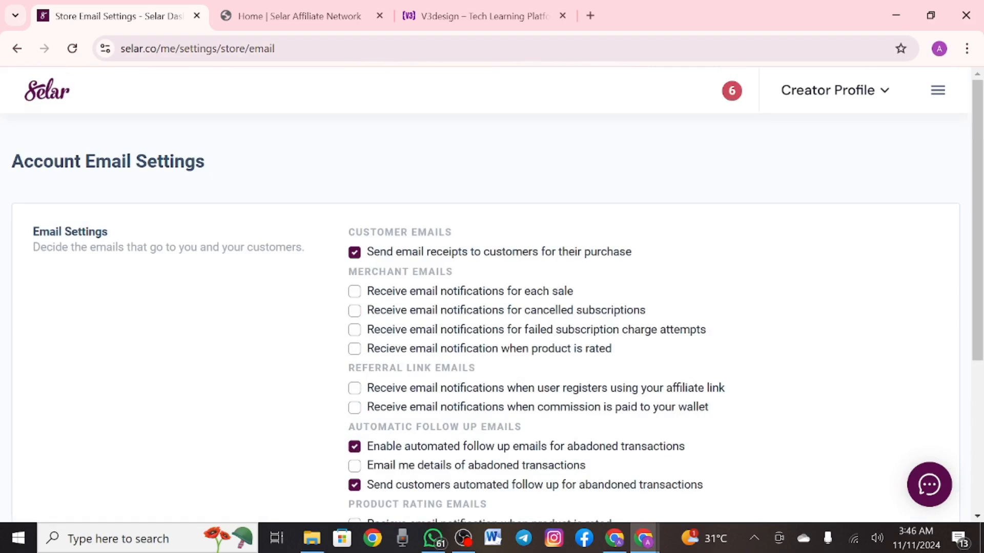
scroll(486, 318, "down", 1)
scroll(485, 318, "up", 1)
left_click(938, 91)
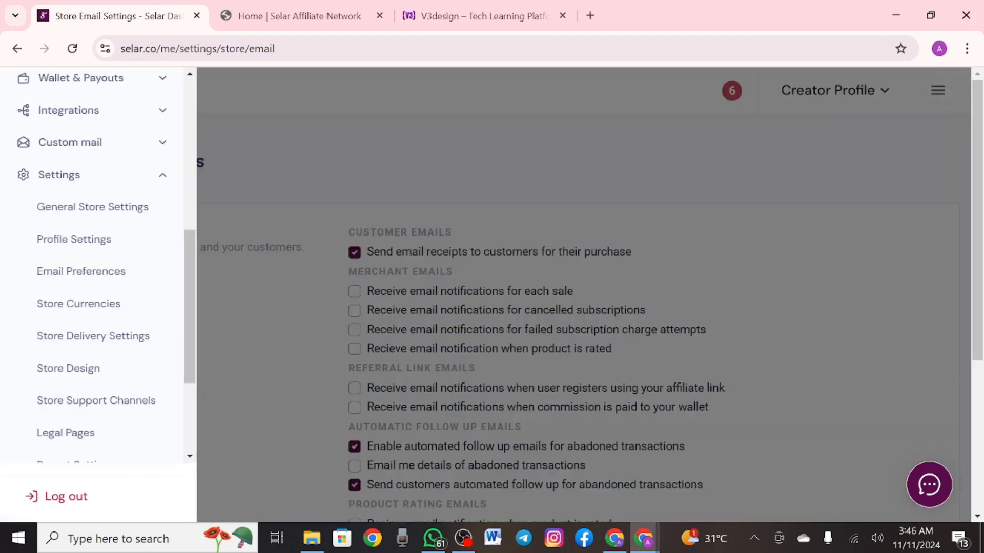
scroll(97, 264, "down", 1)
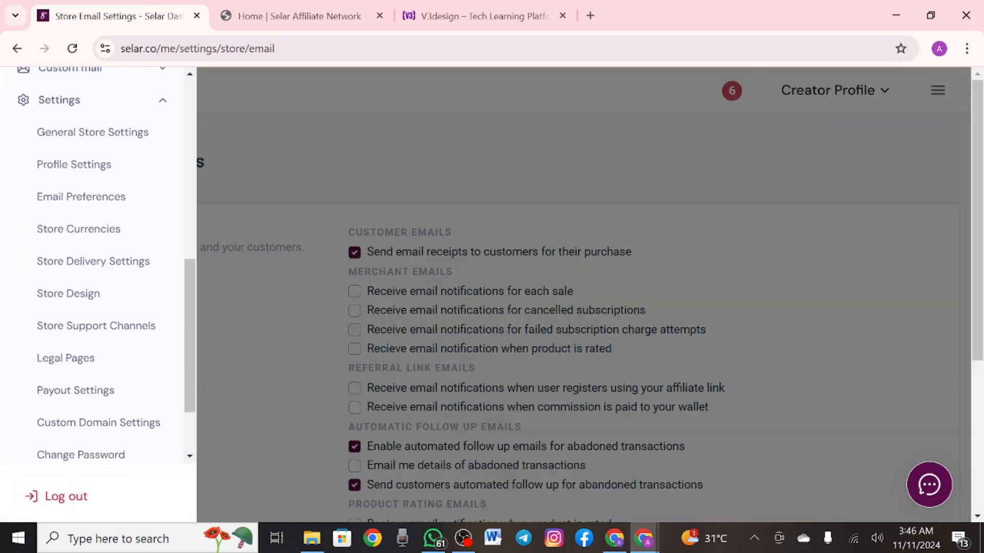
Open Store Currencies and toggle custom USD, GBP, KES and GHS amounts, leaving all off
left_click(79, 229)
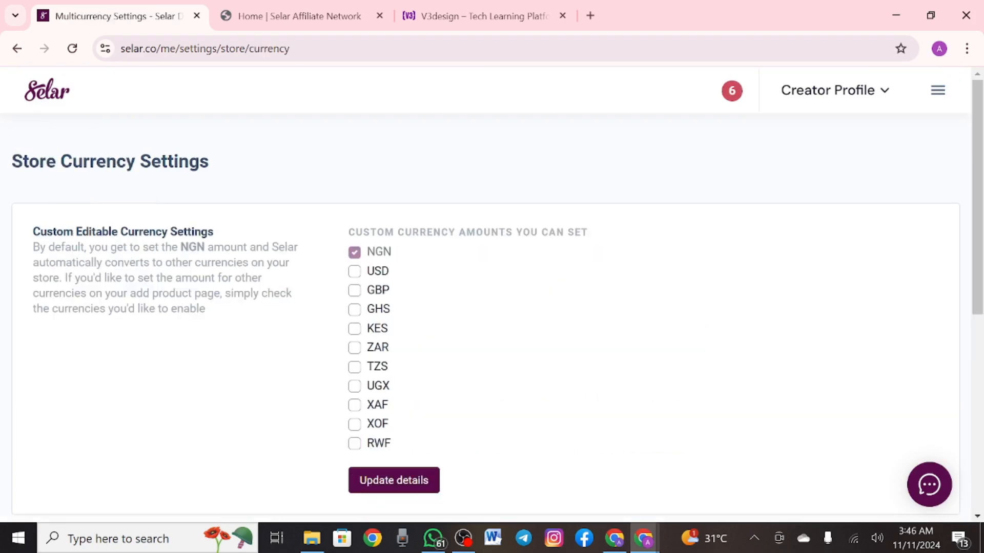
scroll(492, 297, "down", 1)
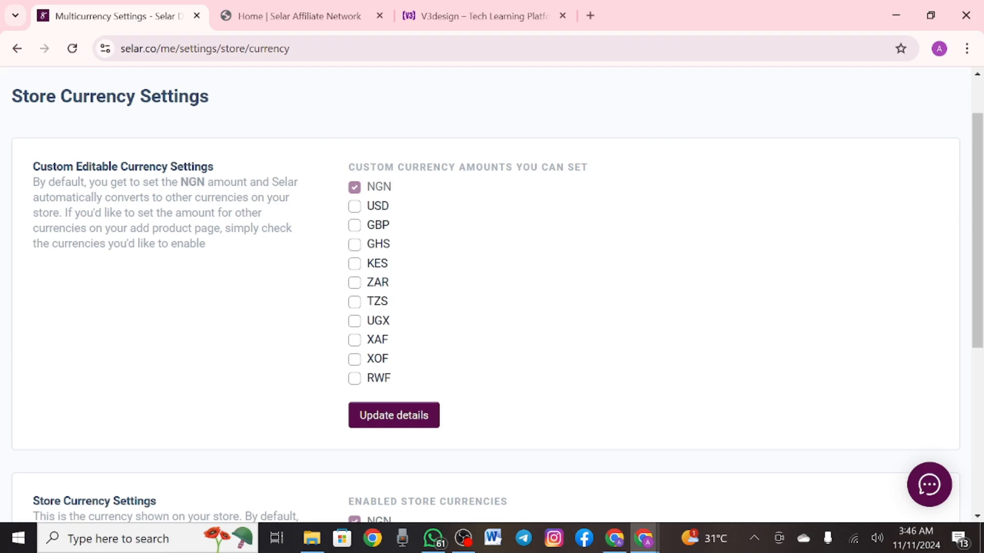
left_click(354, 206)
left_click(354, 206)
left_click(354, 206)
left_click(354, 206)
left_click(354, 206)
left_click(354, 225)
left_click(354, 263)
left_click(354, 244)
left_click(354, 263)
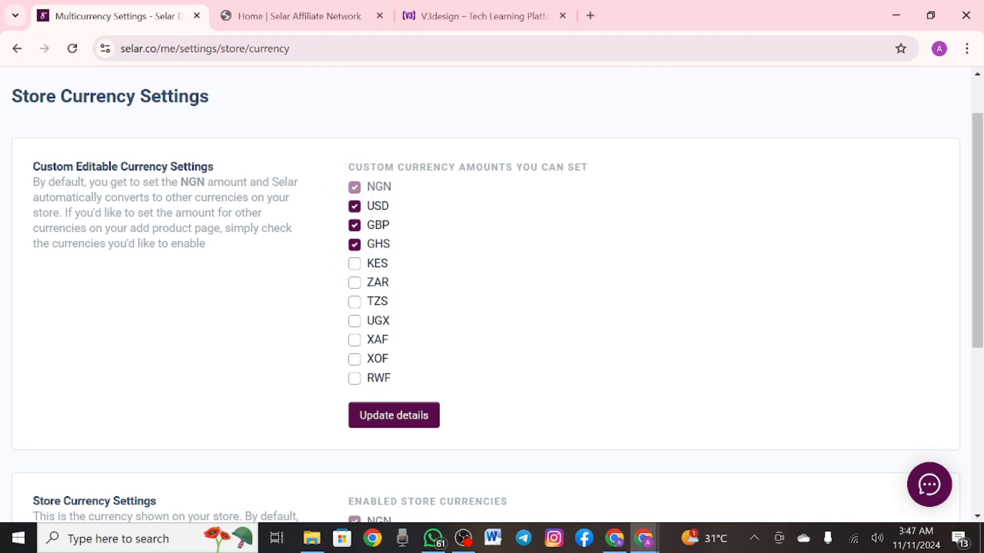
left_click(354, 225)
left_click(354, 206)
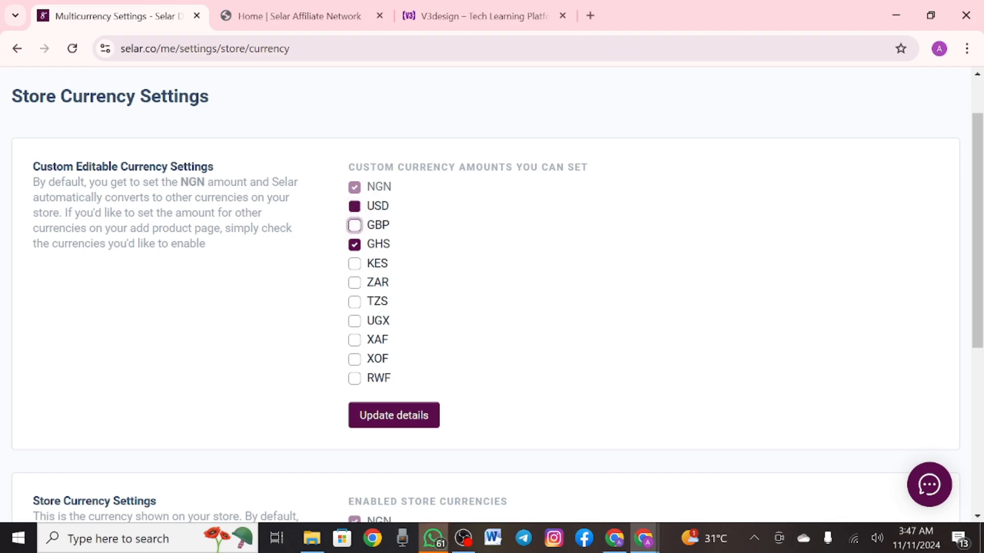
left_click(354, 244)
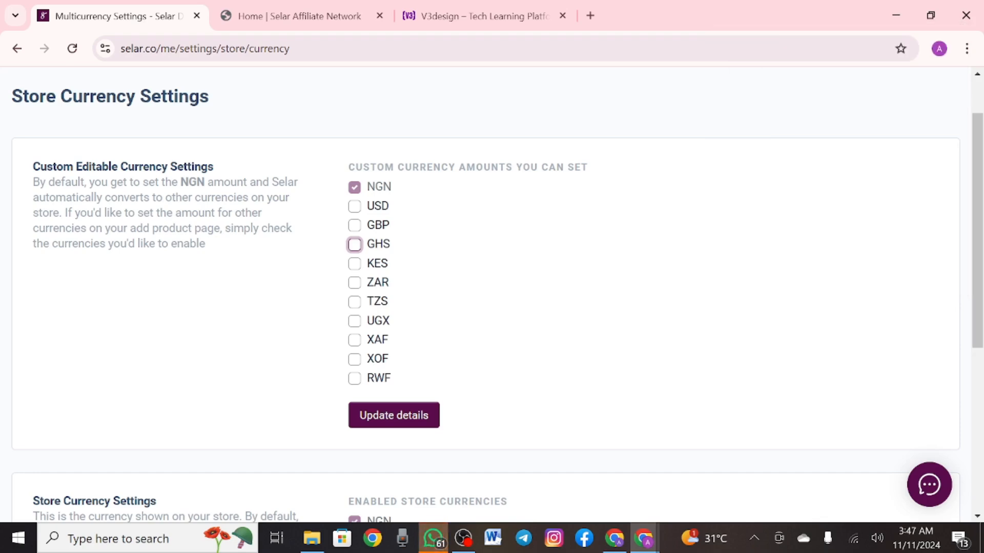
Toggle custom amounts for USD, GHS, GBP, KES, ZAR, TZS and XAF on, then back off
scroll(487, 294, "down", 1)
scroll(487, 294, "down", 1)
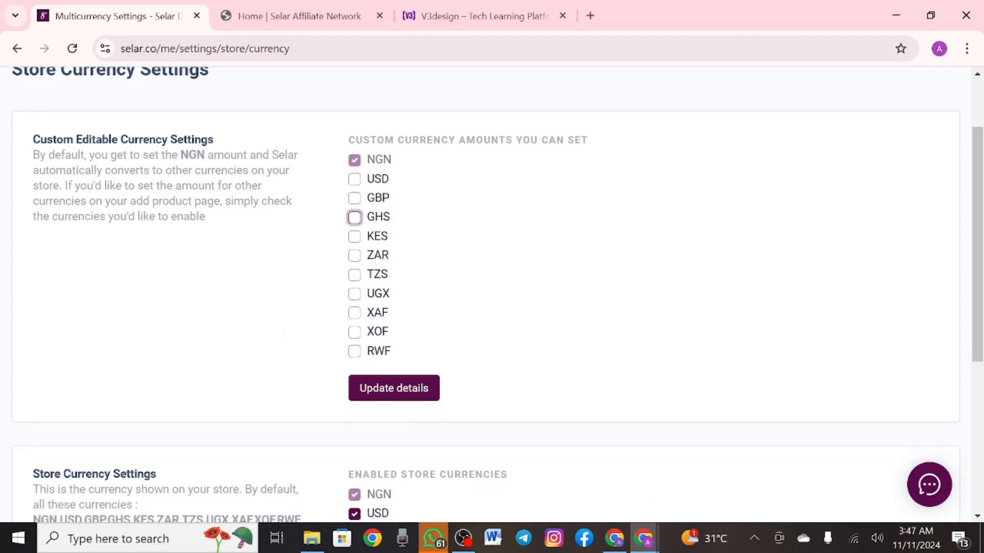
scroll(487, 294, "up", 1)
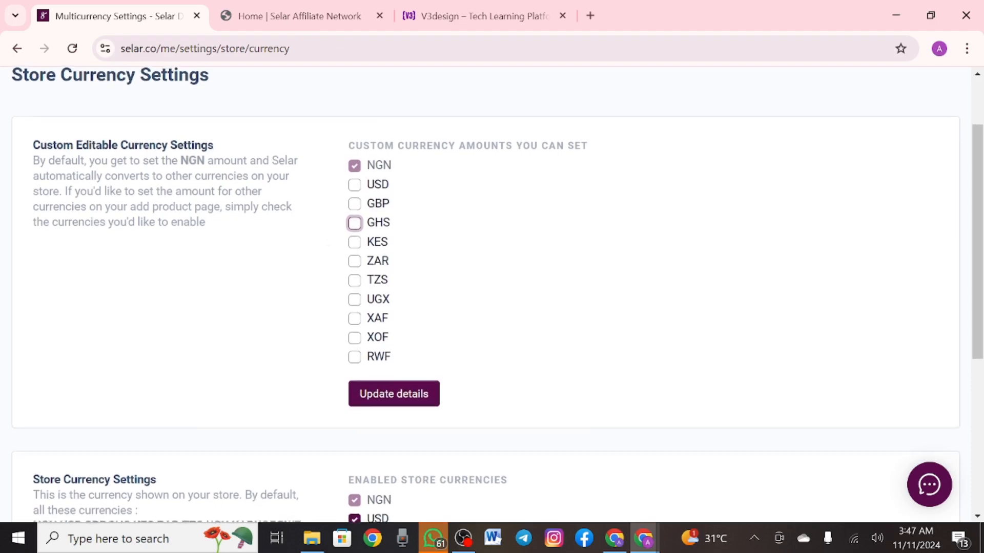
scroll(487, 295, "down", 1)
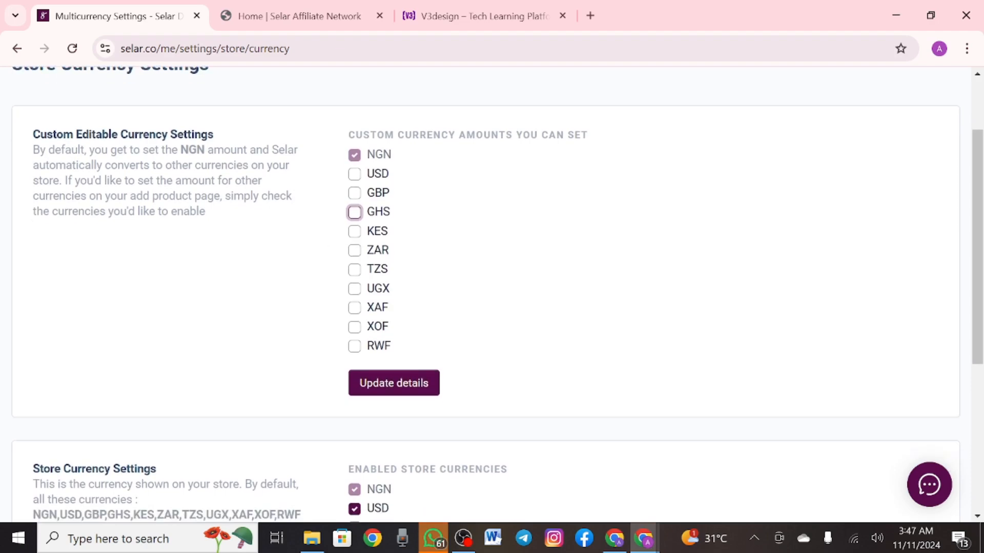
scroll(310, 248, "down", 3)
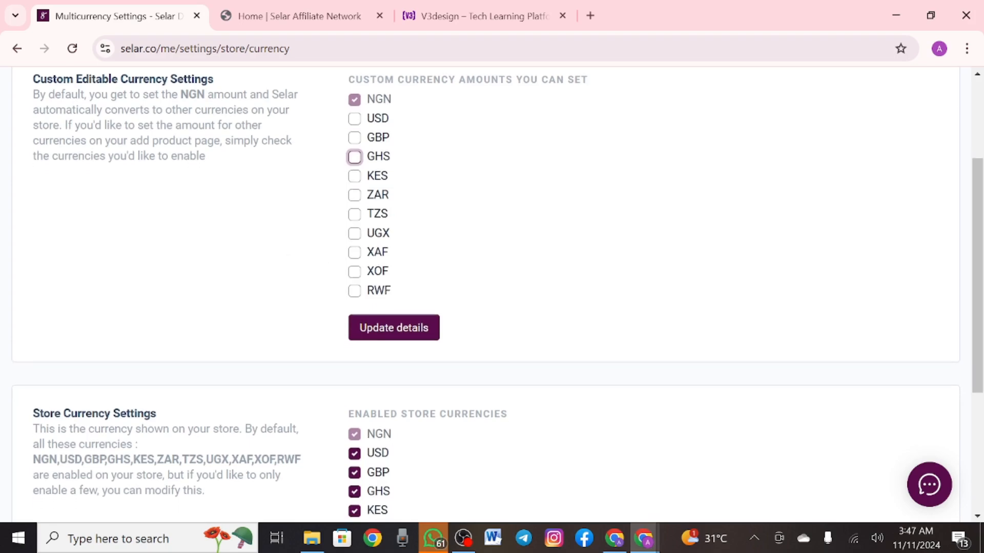
left_click(354, 119)
left_click(354, 157)
left_click(354, 137)
left_click(354, 176)
left_click(354, 177)
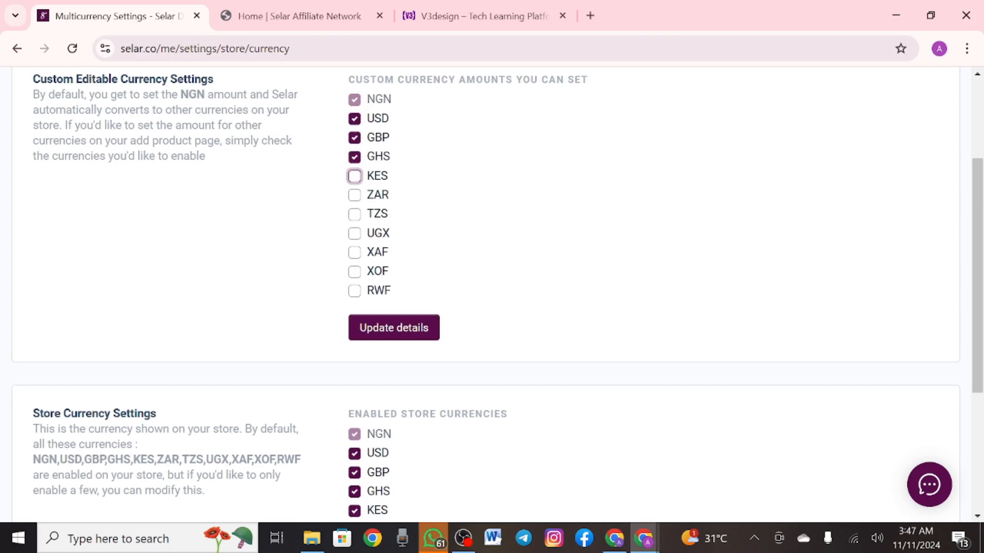
left_click(354, 176)
left_click(354, 195)
left_click(354, 215)
left_click(354, 253)
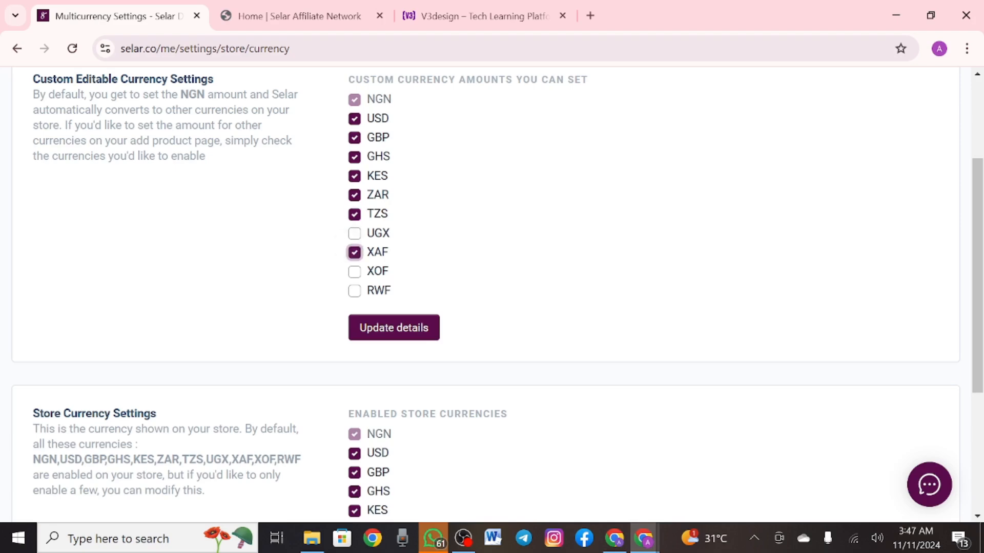
left_click(355, 252)
left_click(354, 119)
left_click(354, 158)
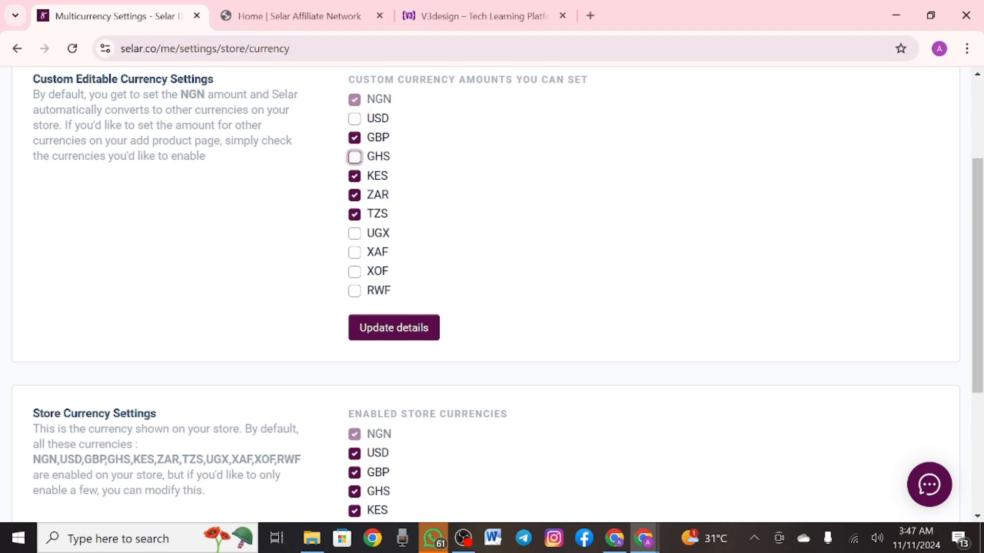
left_click(354, 138)
left_click(354, 177)
left_click(354, 195)
left_click(354, 214)
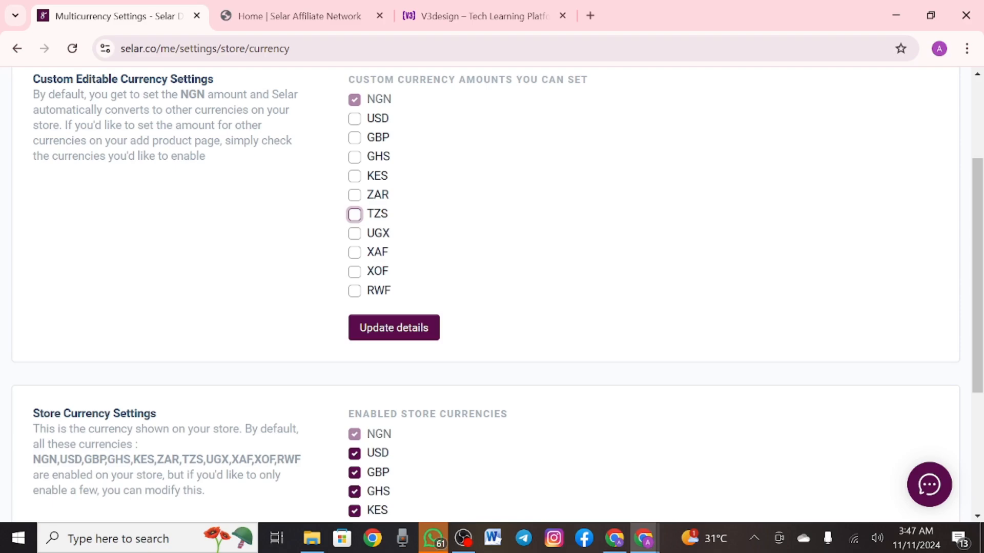
Leave only NGN with custom amounts enabled, switching USD back off
left_click(354, 100)
left_click(355, 119)
left_click(354, 119)
left_click(335, 89)
scroll(492, 293, "down", 4)
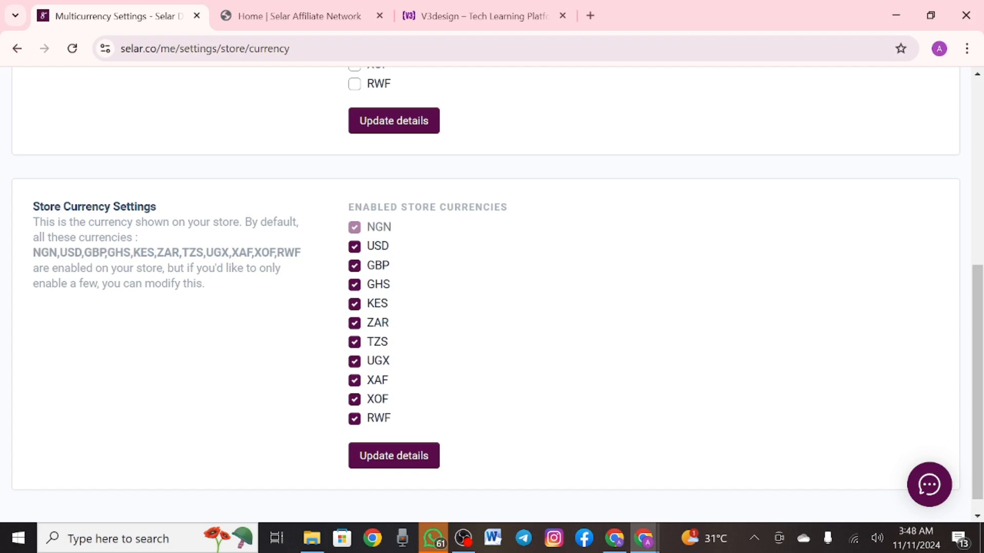
scroll(492, 292, "down", 1)
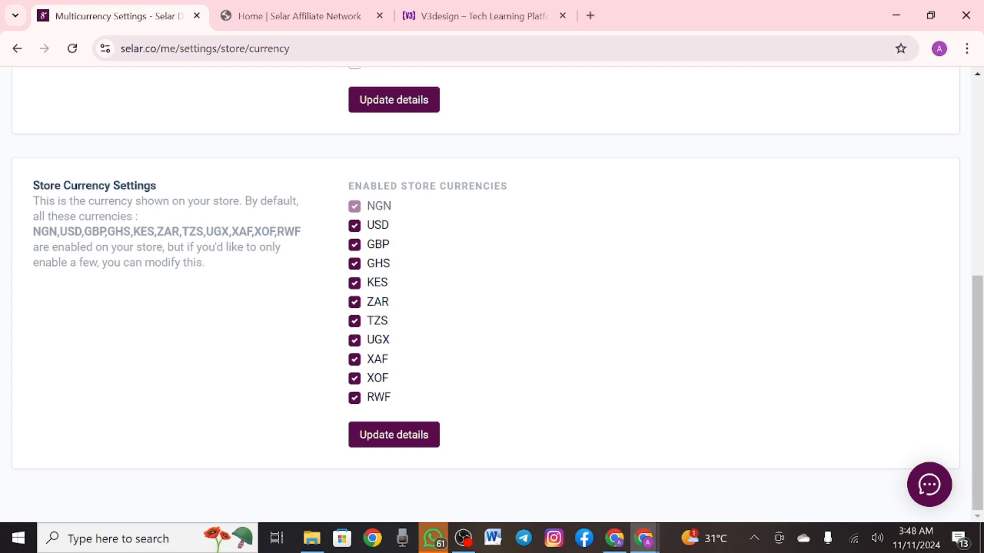
scroll(492, 292, "up", 4)
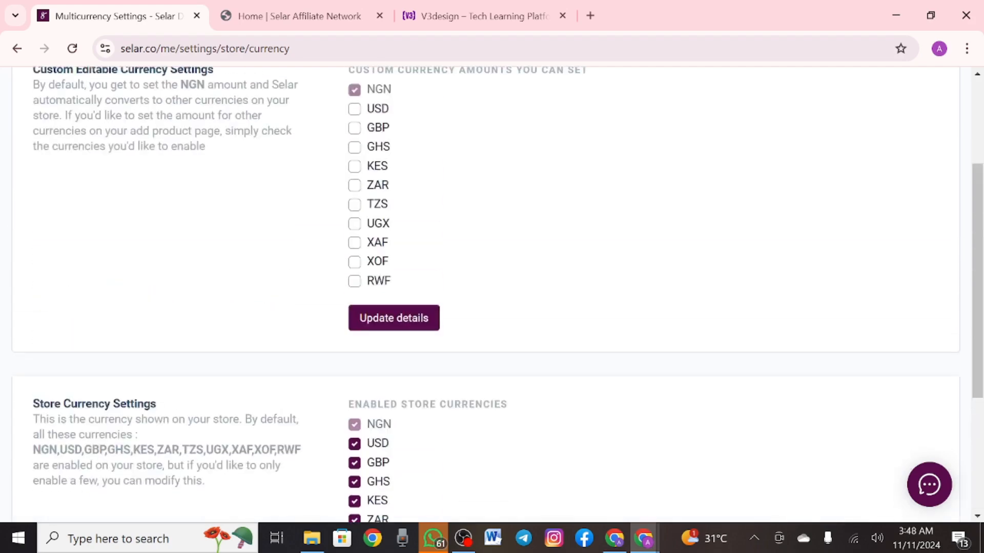
scroll(492, 292, "down", 3)
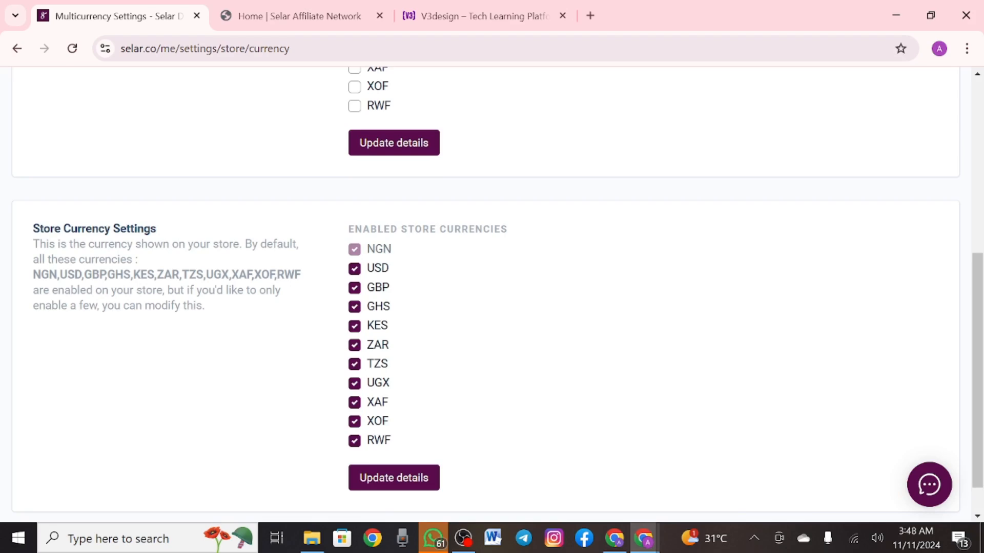
scroll(492, 292, "up", 7)
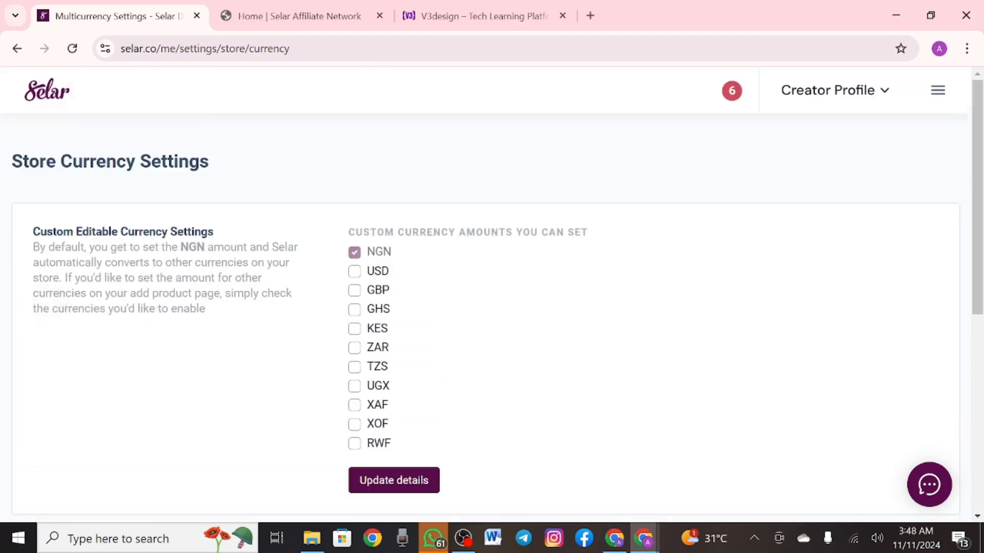
left_click(938, 90)
Open Payout Settings and keep the payout schedule on Automatic
scroll(97, 266, "down", 2)
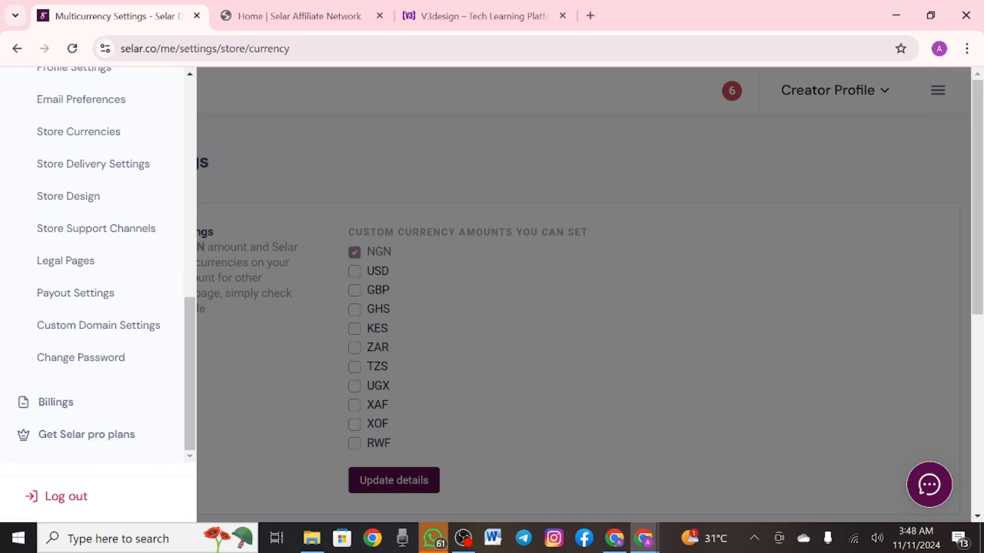
left_click(93, 164)
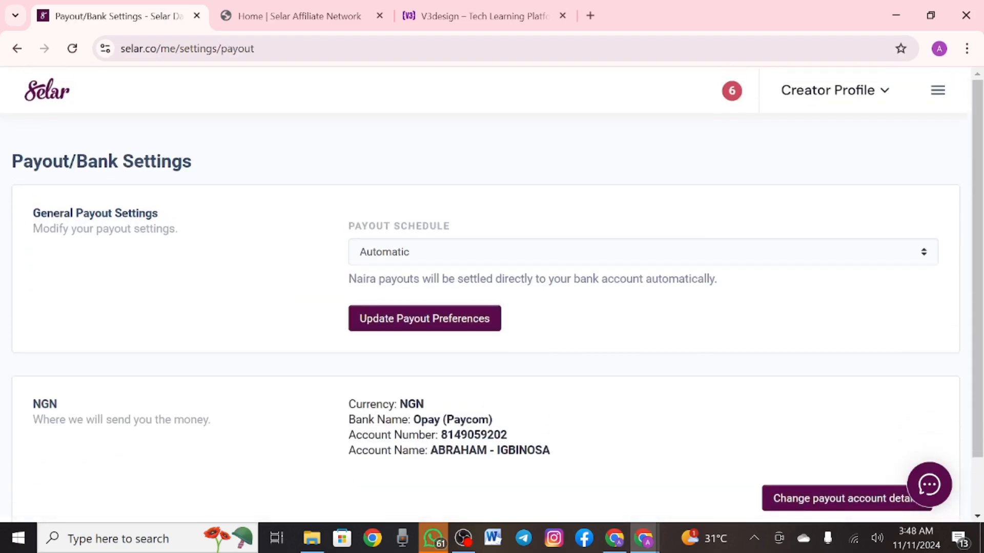
left_click(643, 252)
left_click(643, 252)
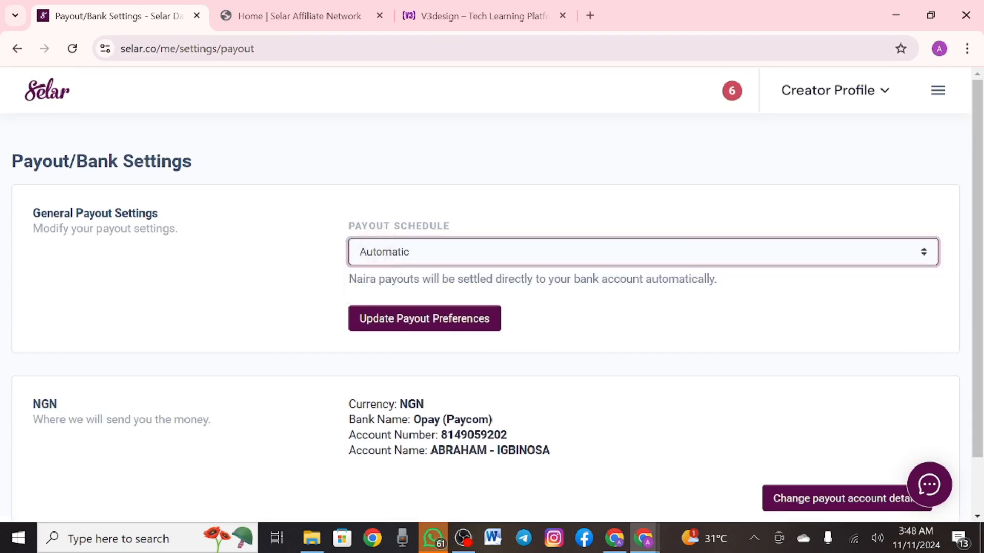
scroll(492, 297, "down", 2)
scroll(492, 298, "up", 2)
Go to the All Products list from the navigation menu
left_click(938, 90)
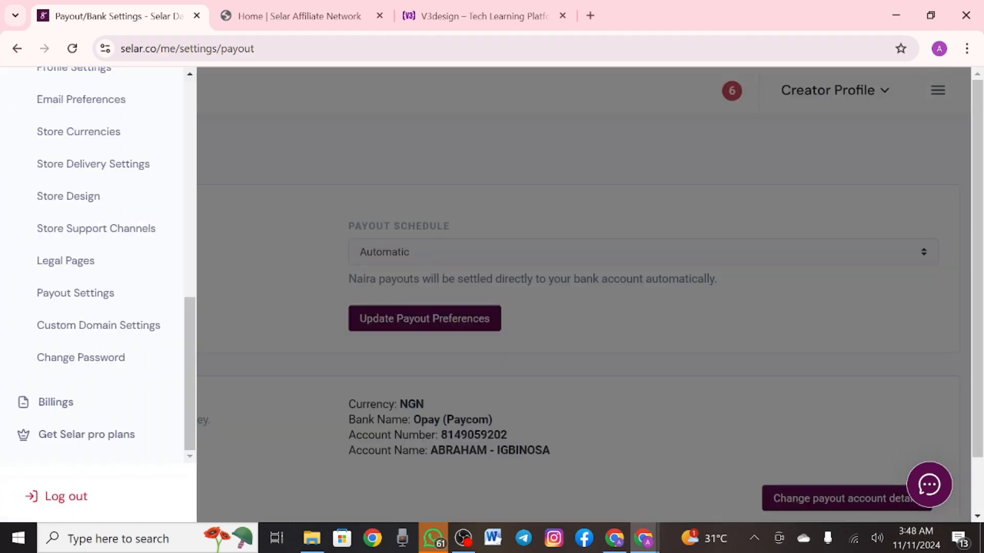
scroll(97, 266, "up", 6)
scroll(97, 266, "up", 2)
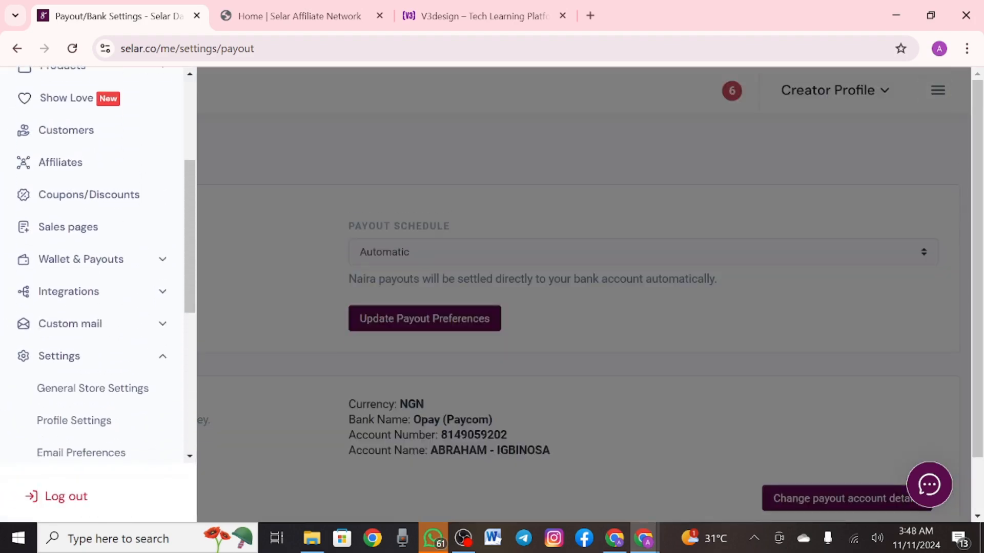
scroll(97, 266, "up", 4)
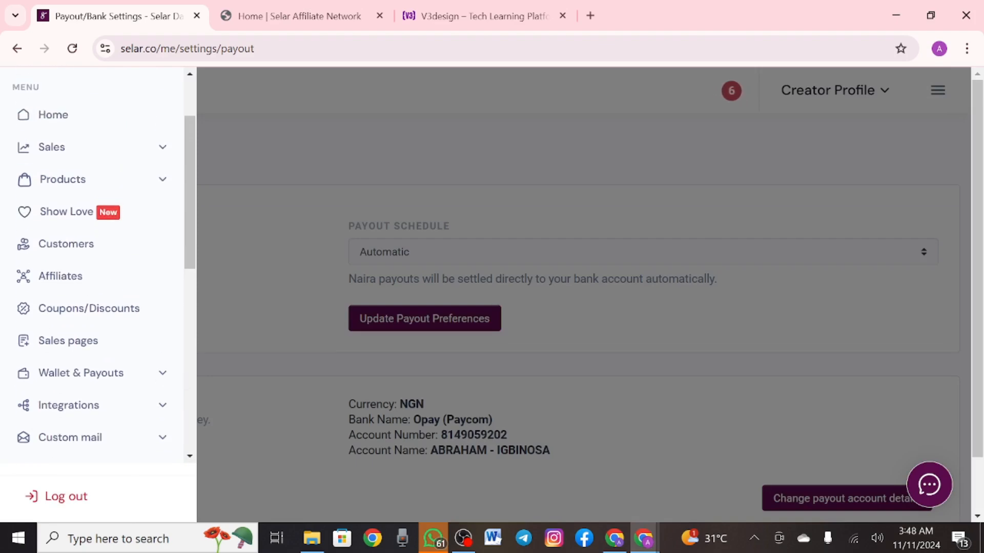
left_click(67, 305)
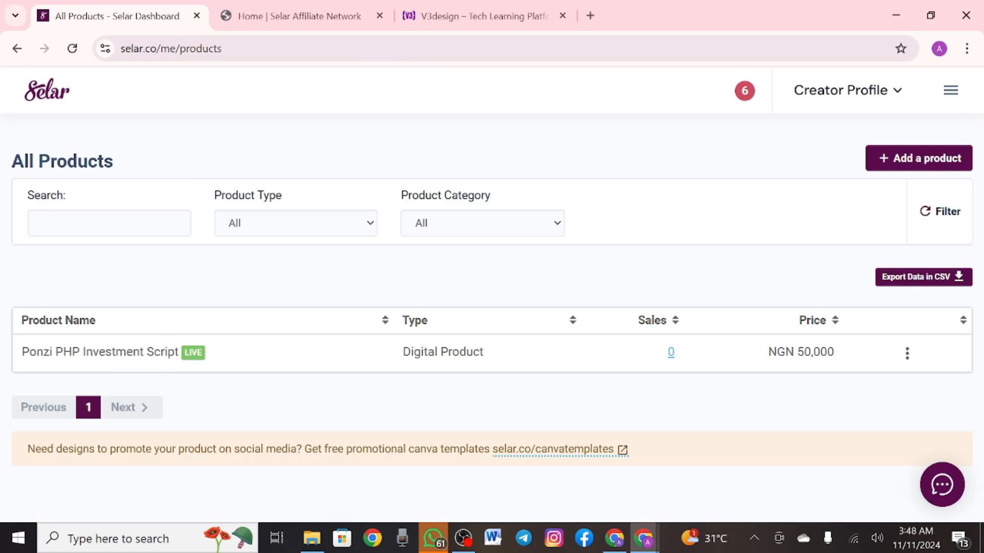
Start a new Digital Product and bring up the image file picker on its Add a product form
left_click(885, 153)
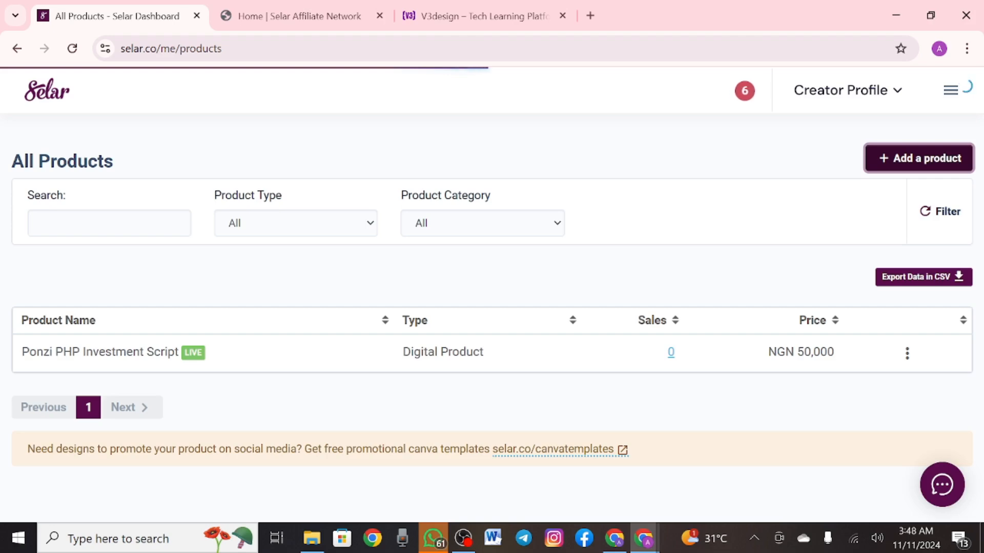
scroll(492, 297, "down", 1)
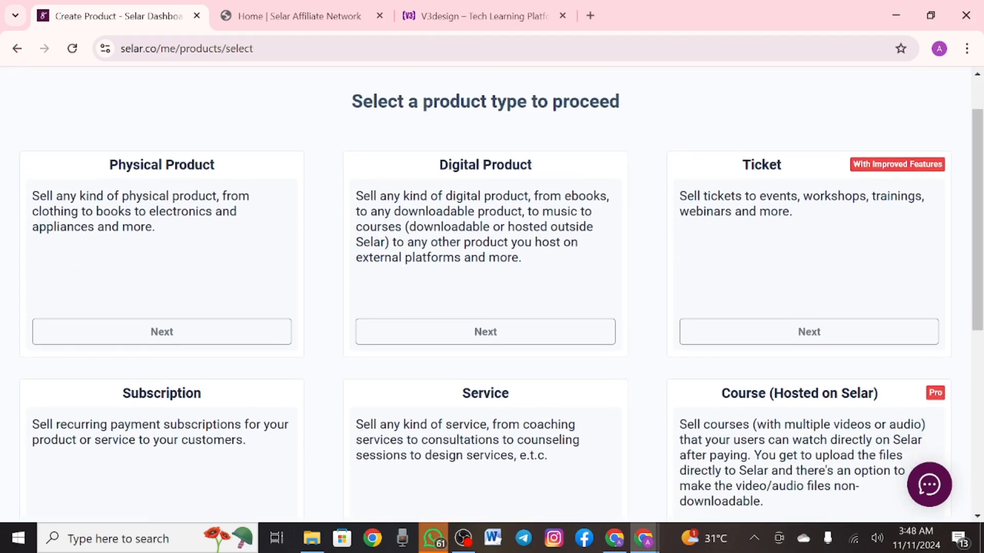
left_click(485, 332)
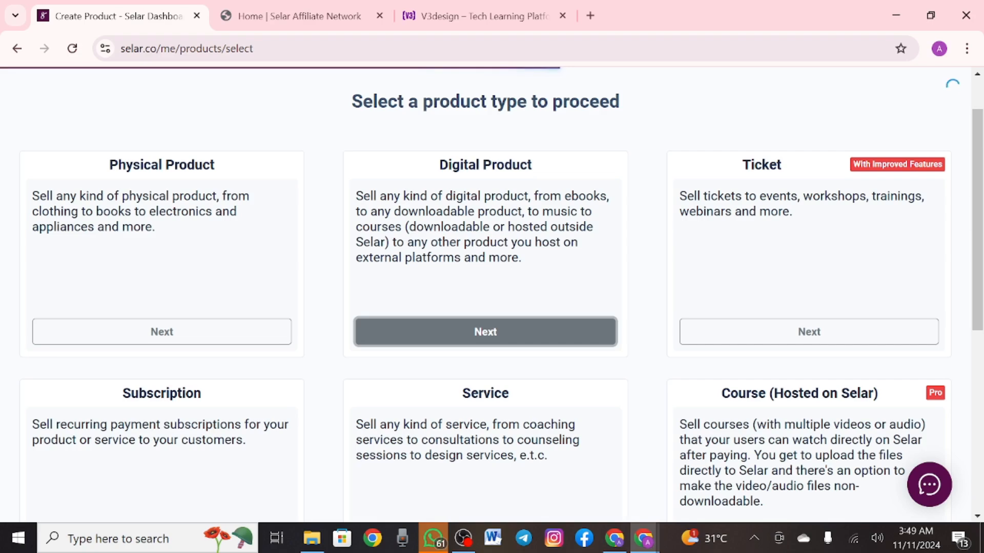
scroll(486, 308, "down", 1)
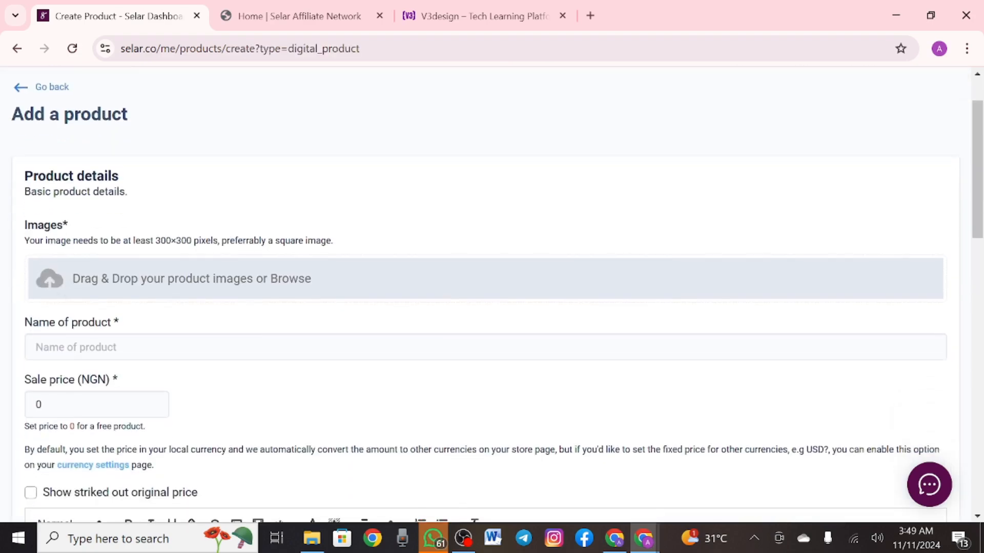
left_click(290, 279)
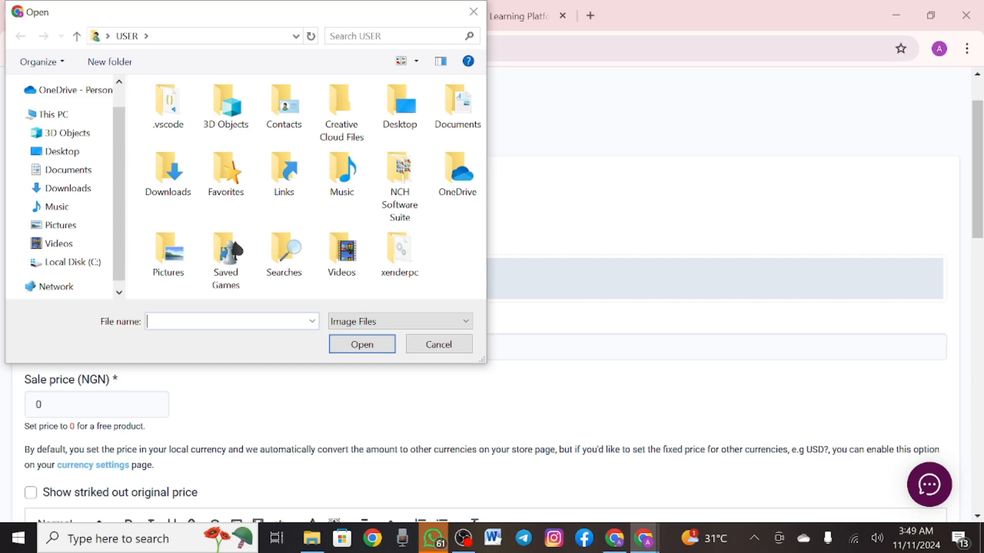
Upload the six photo_2024-11-11 JPGs (02-37-17 to 02-37-39) from Downloads as product images
scroll(61, 190, "down", 1)
left_click(68, 189)
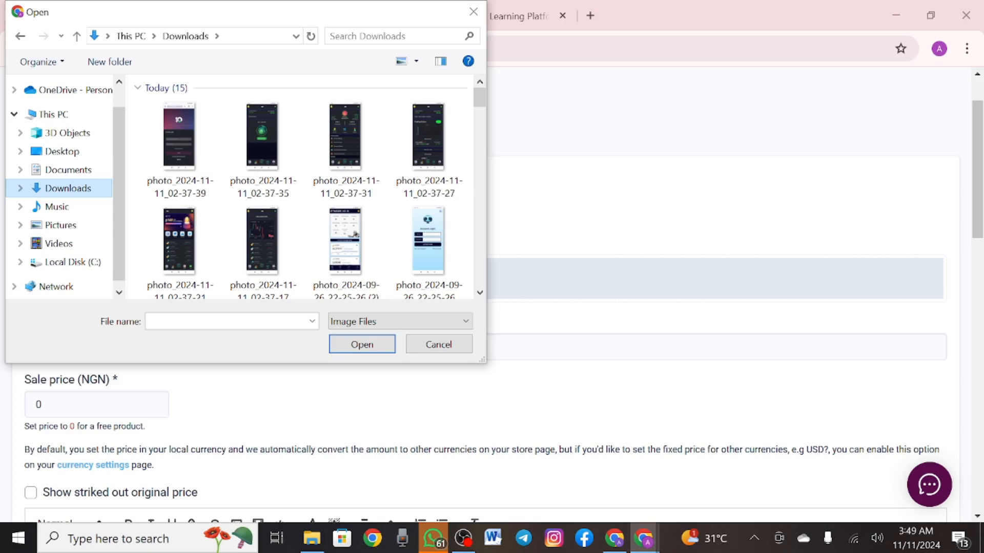
left_click(279, 135)
left_click(350, 132)
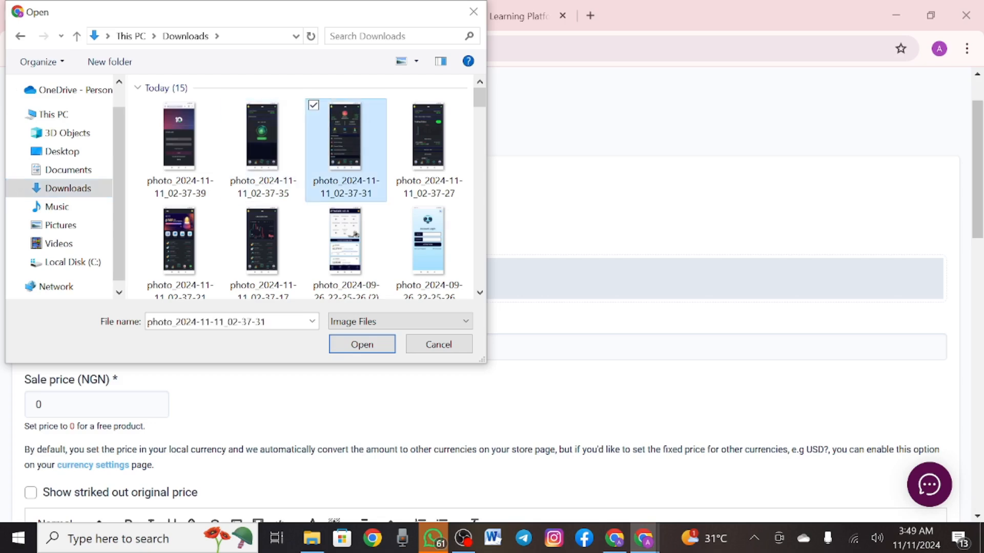
left_click_drag(344, 144, 323, 175)
left_click(429, 138, "ctrl")
left_click(263, 240, "ctrl")
left_click(262, 135, "ctrl")
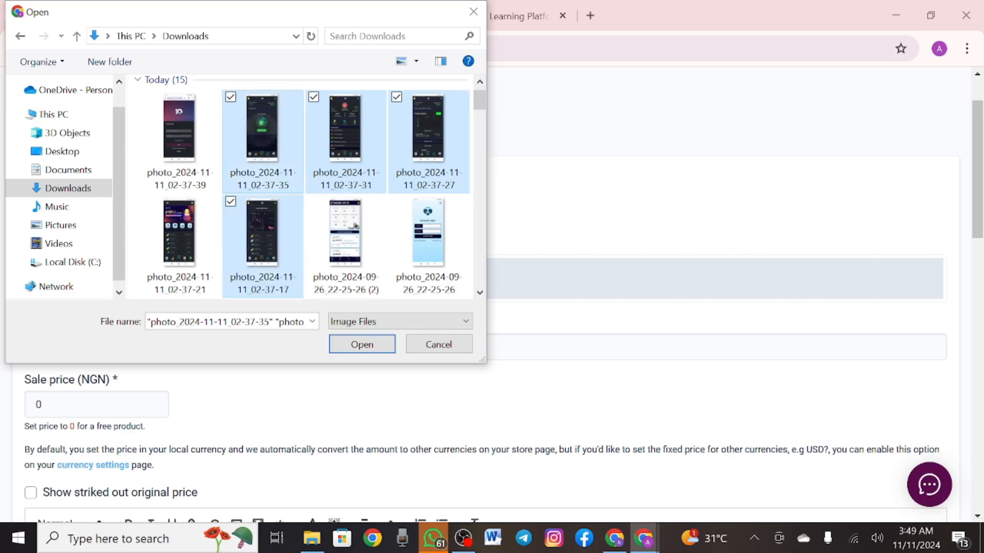
left_click(180, 136, "ctrl")
left_click(180, 236, "ctrl")
key("Return")
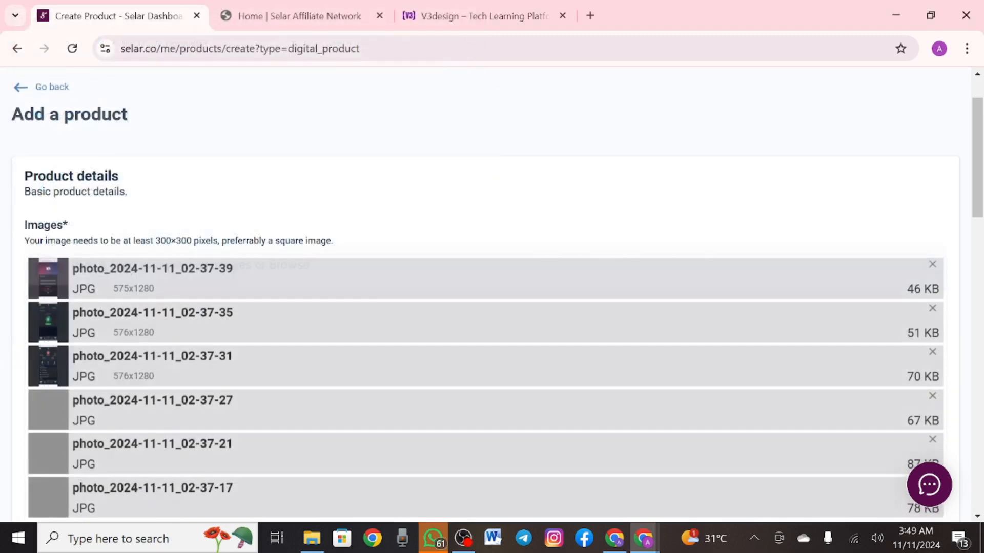
Name the product 'Ponzi PHP Investment Script' using the autofill suggestion
scroll(492, 295, "down", 6)
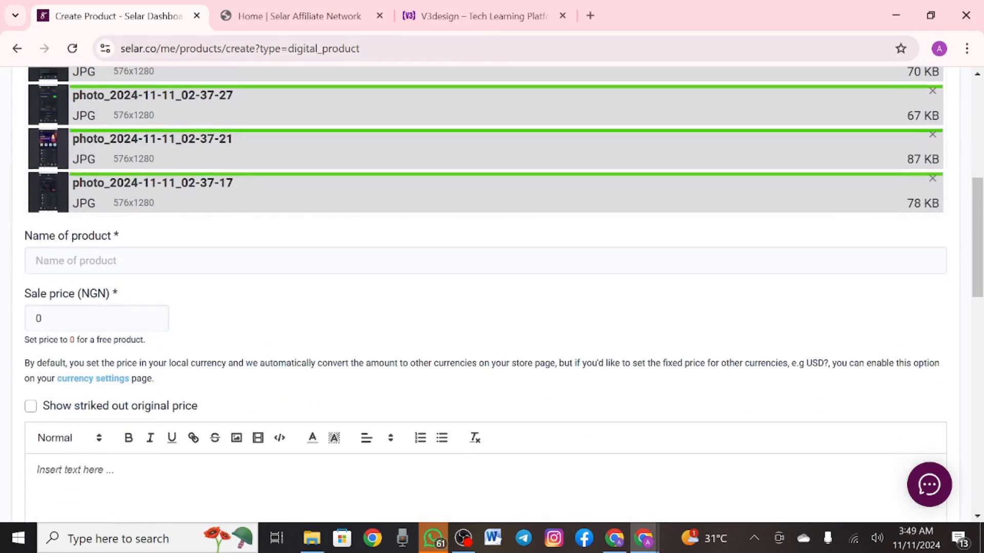
left_click(118, 260)
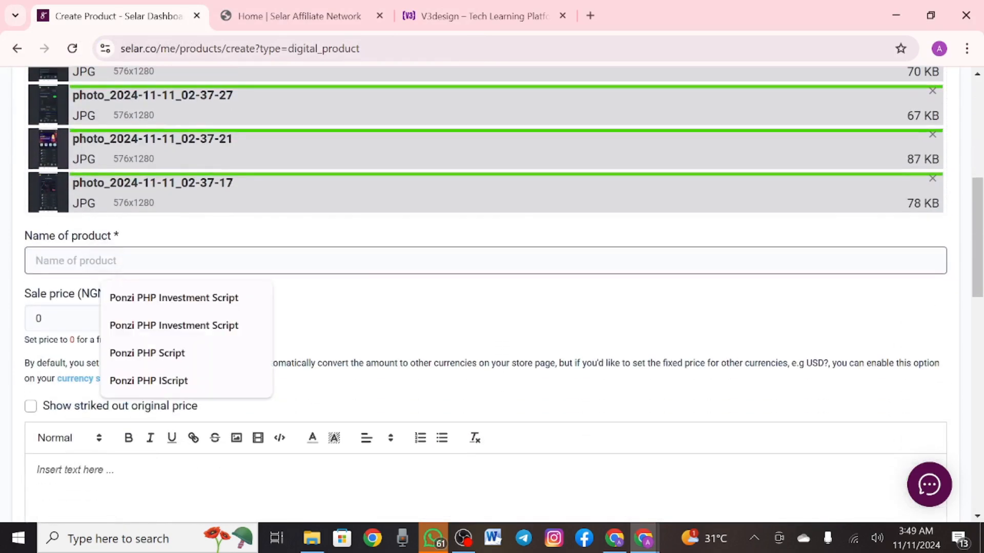
left_click(174, 298)
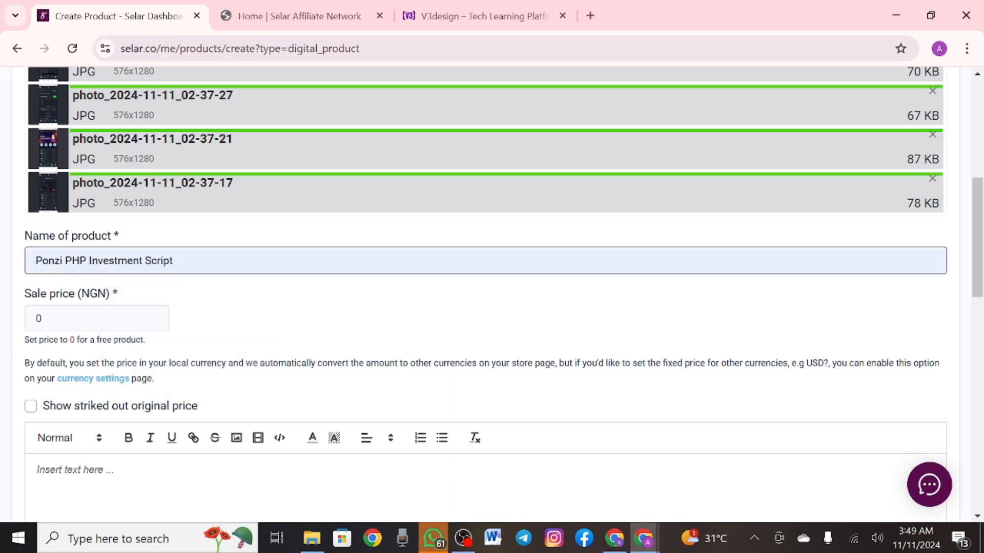
Replace the sale price of 0 with 50000 NGN
left_click(41, 329)
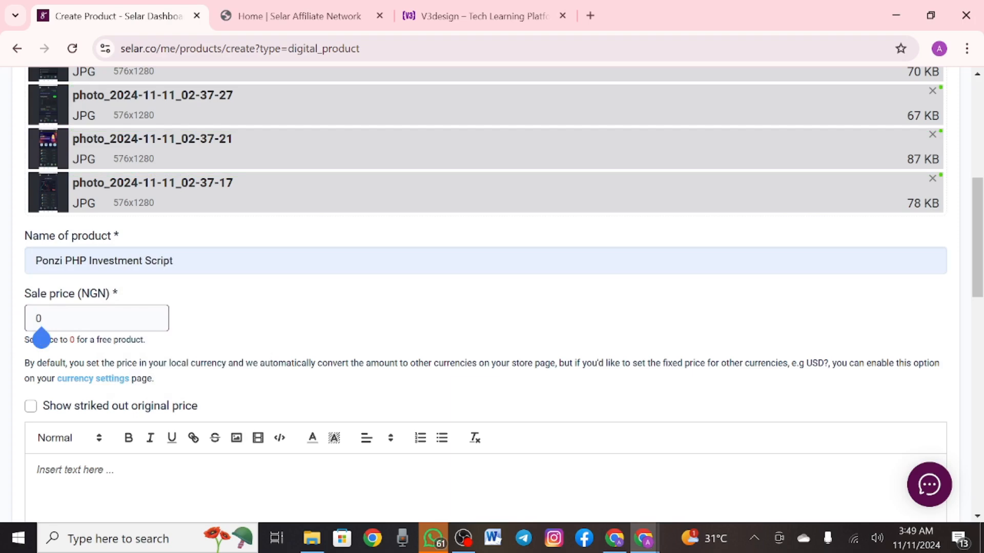
key("BackSpace")
type("50000")
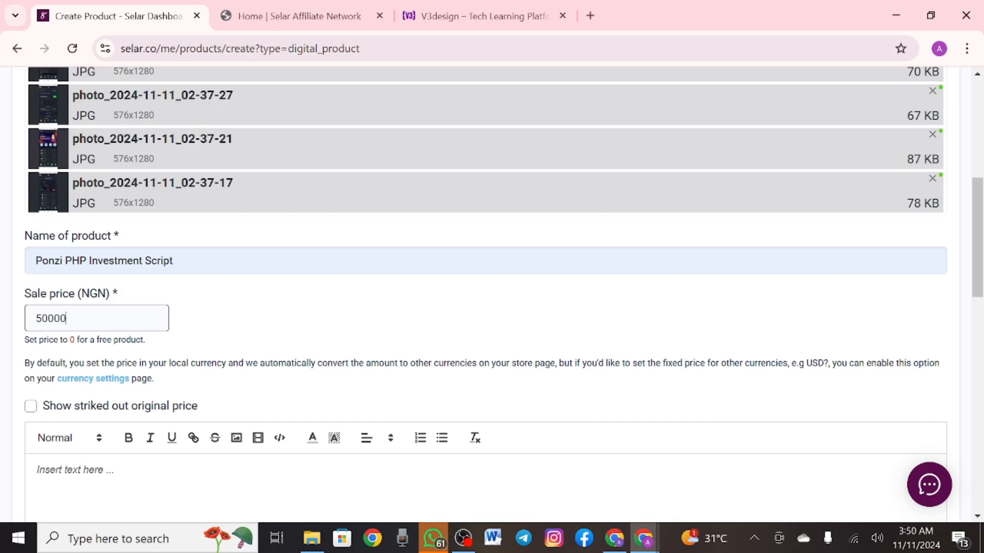
scroll(492, 292, "down", 4)
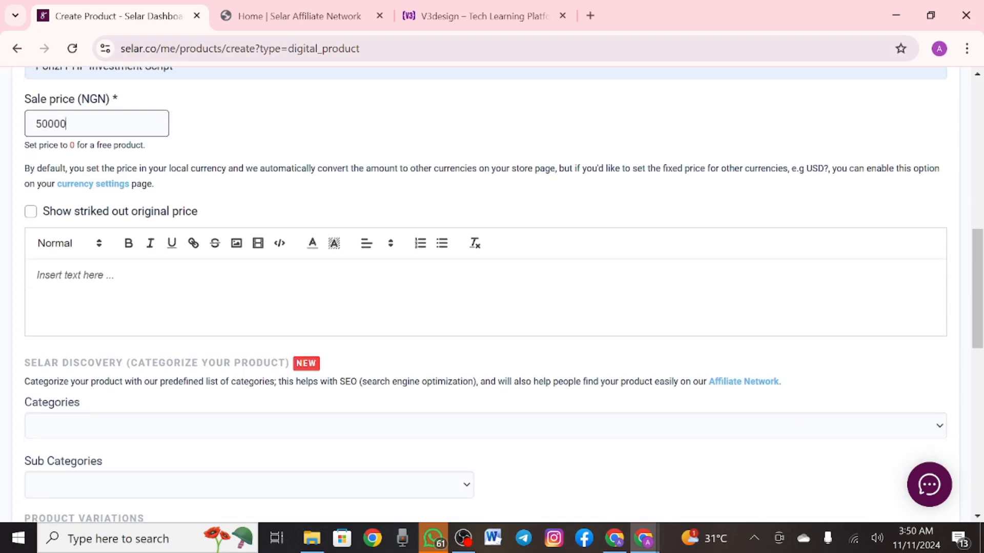
Copy the product name into the description as 'Ponzi PHP Investment Script'
left_click(59, 290)
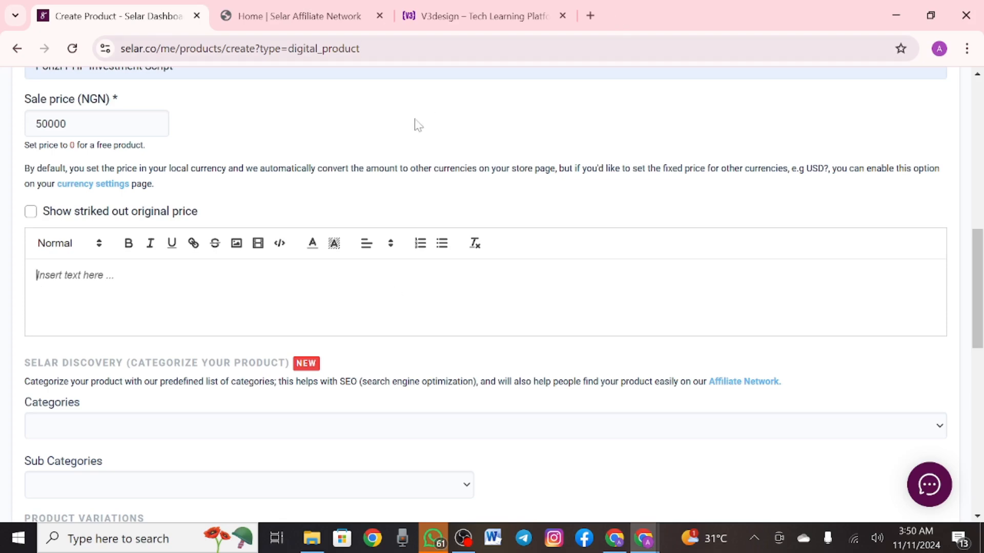
scroll(282, 177, "up", 1)
left_click_drag(80, 121, 35, 121)
key("ctrl+c")
left_click(75, 330)
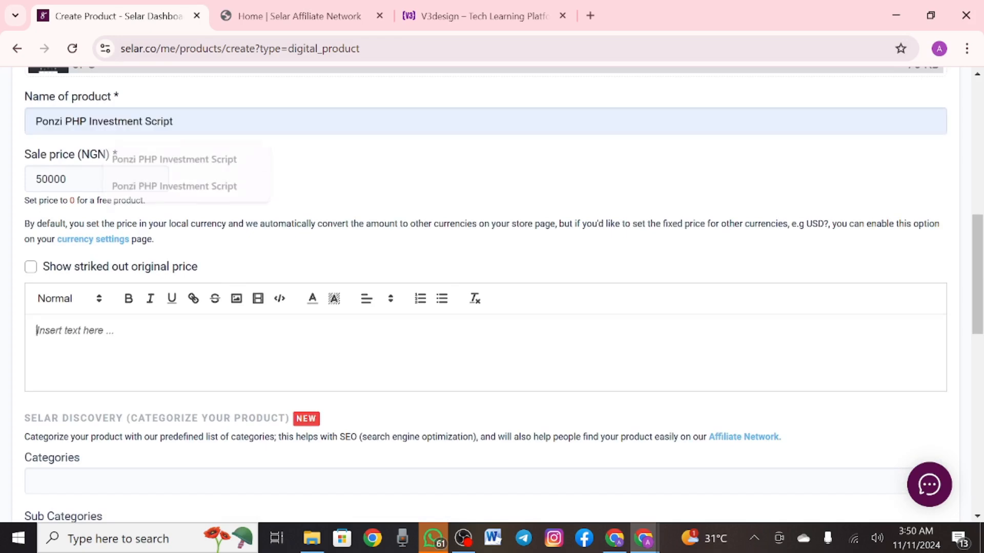
key("ctrl+v")
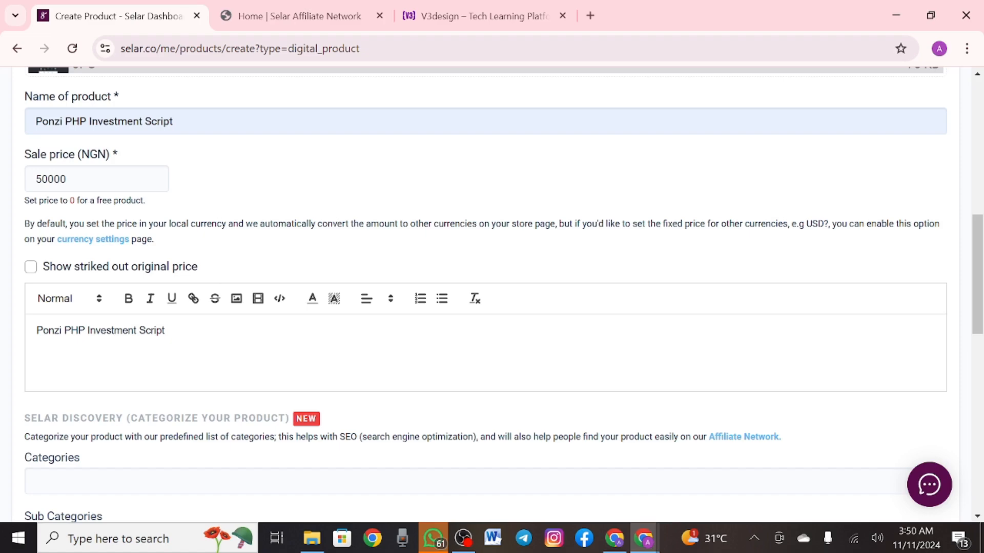
Set the category to Software and Tech and the sub-category to Programming/Coding
scroll(156, 368, "down", 3)
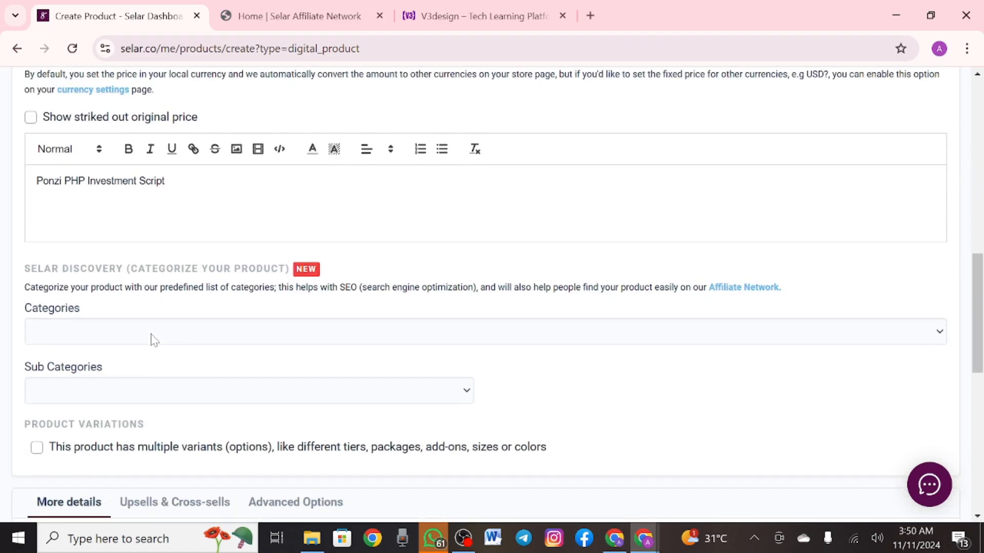
left_click(151, 337)
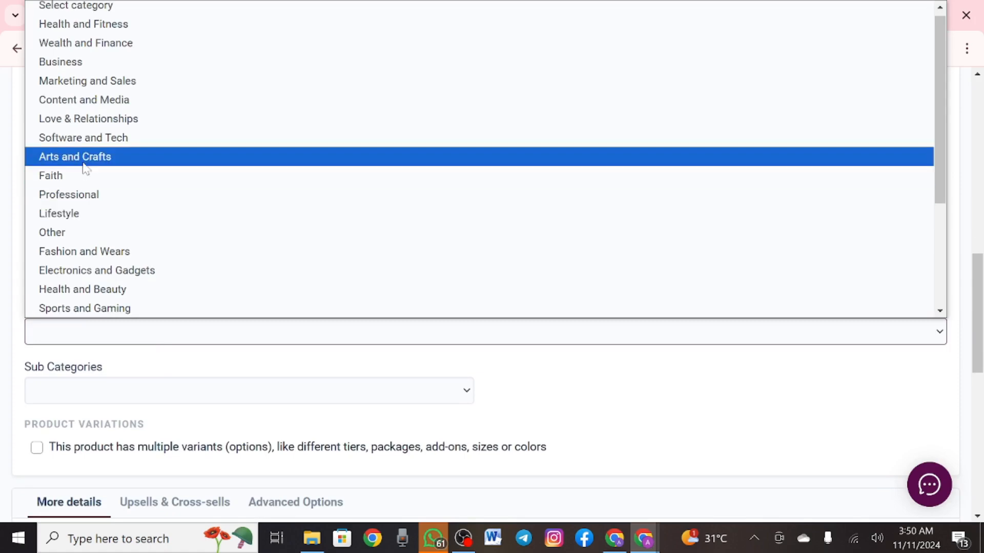
scroll(85, 168, "down", 3)
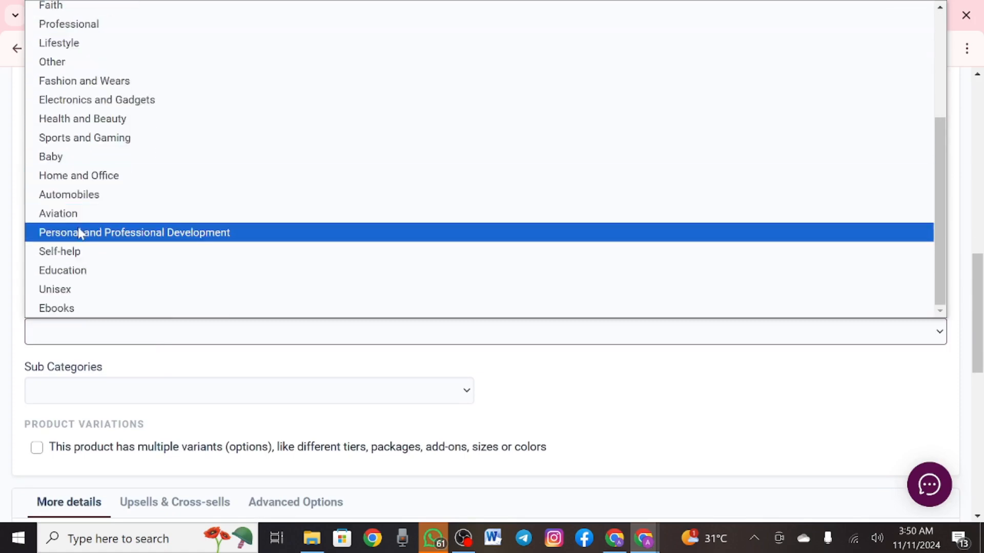
scroll(82, 241, "up", 4)
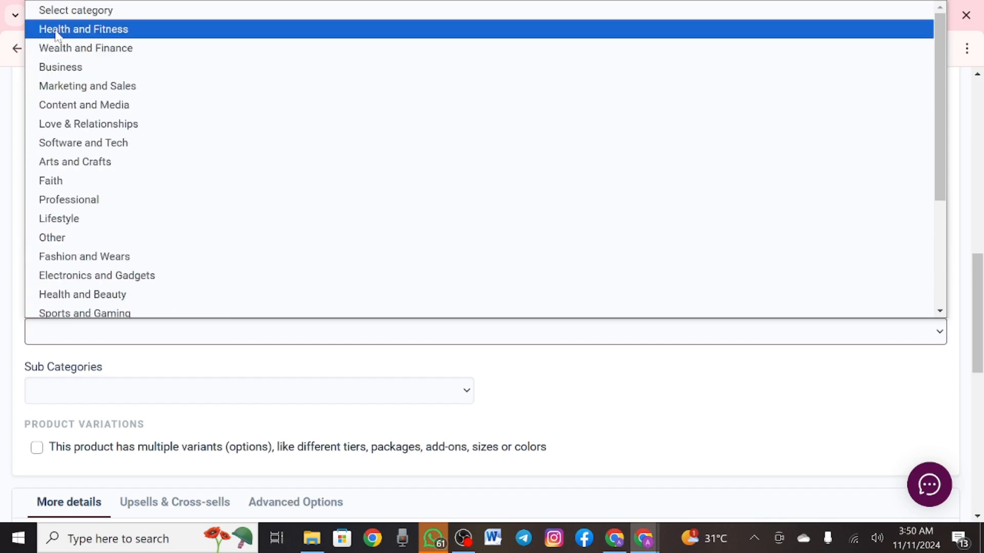
left_click(85, 143)
scroll(88, 149, "down", 3)
left_click(97, 237)
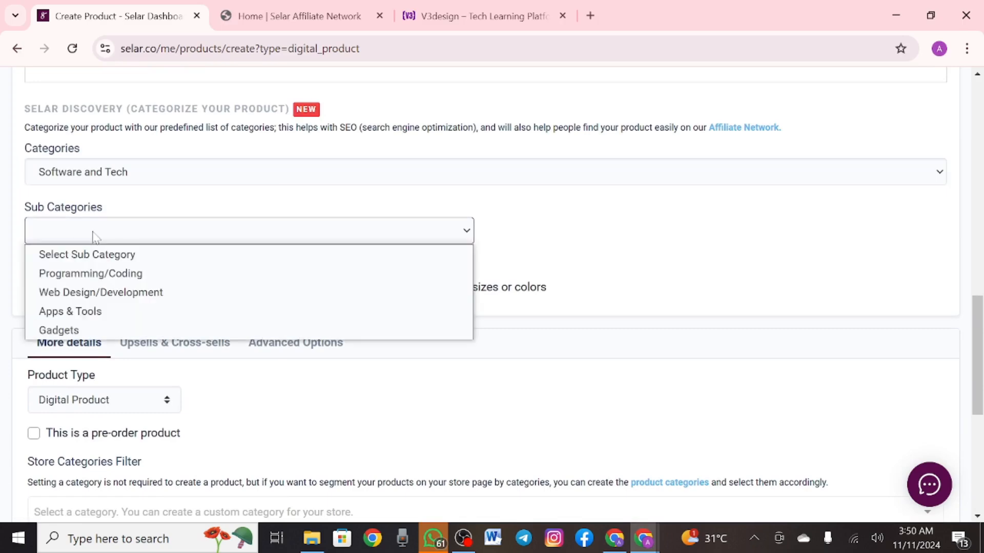
left_click(97, 273)
scroll(97, 279, "down", 5)
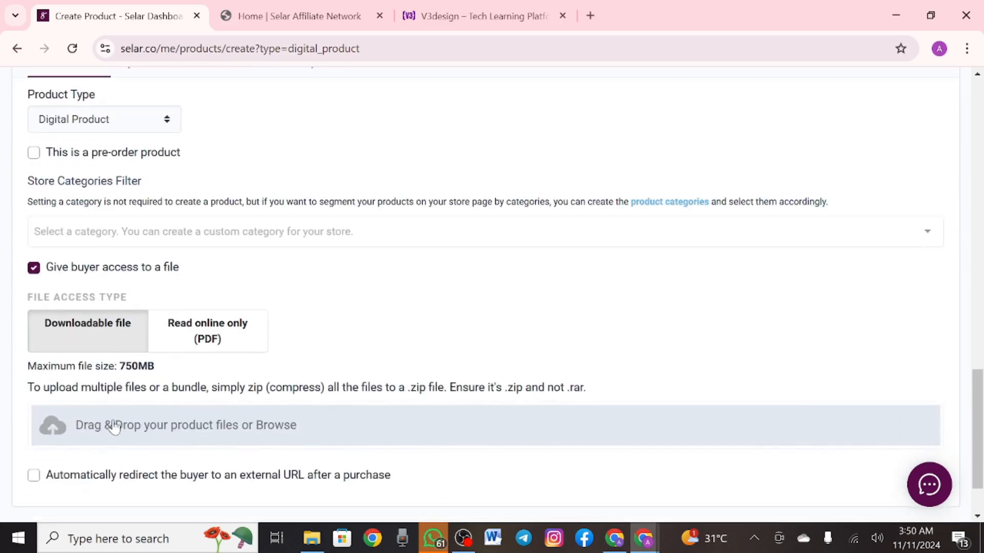
Attach the 119 MB ADS_EARN_COMPANY_INVESTMENT_PHP_SCRIPT ZIP from Downloads as the buyer's download
left_click(114, 425)
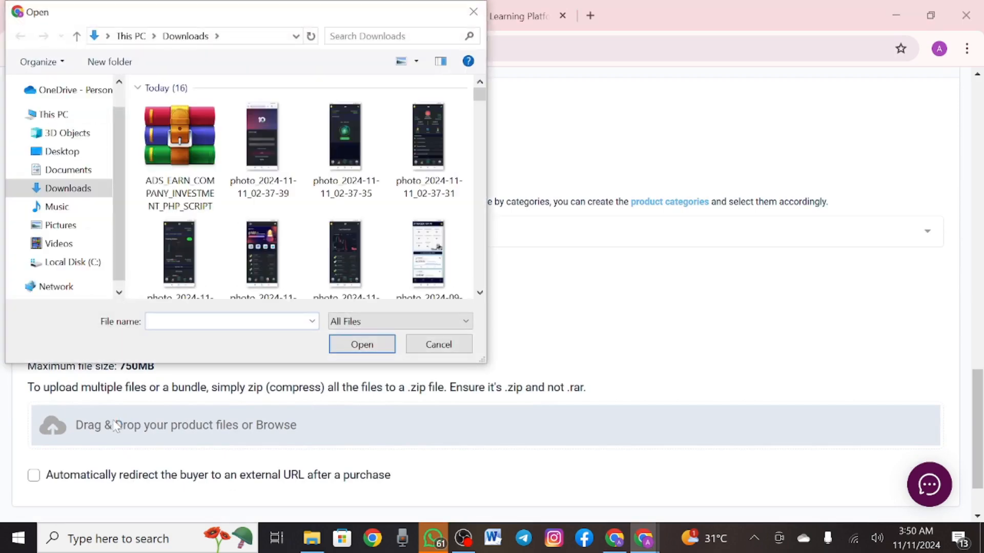
left_click(183, 172)
left_click(362, 344)
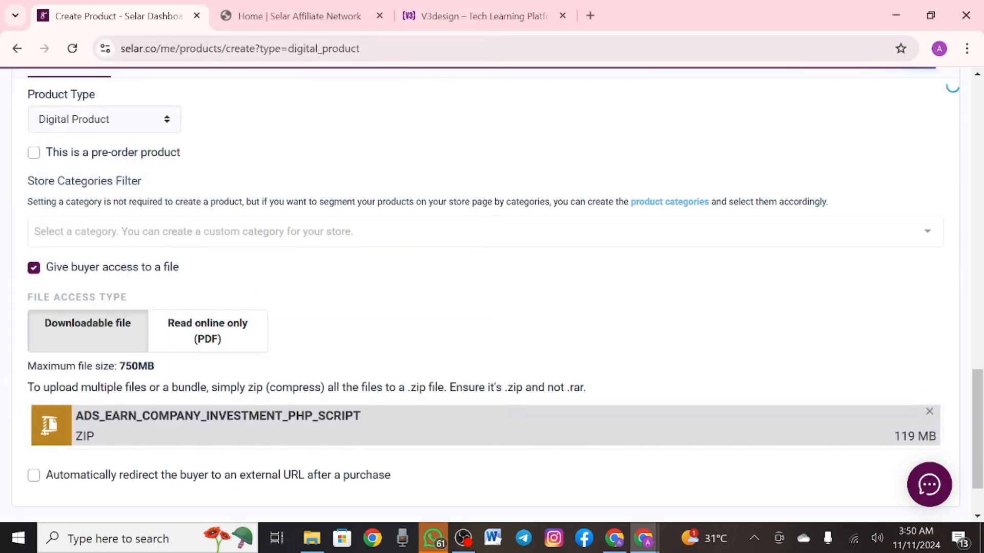
scroll(453, 261, "down", 1)
scroll(453, 261, "down", 1)
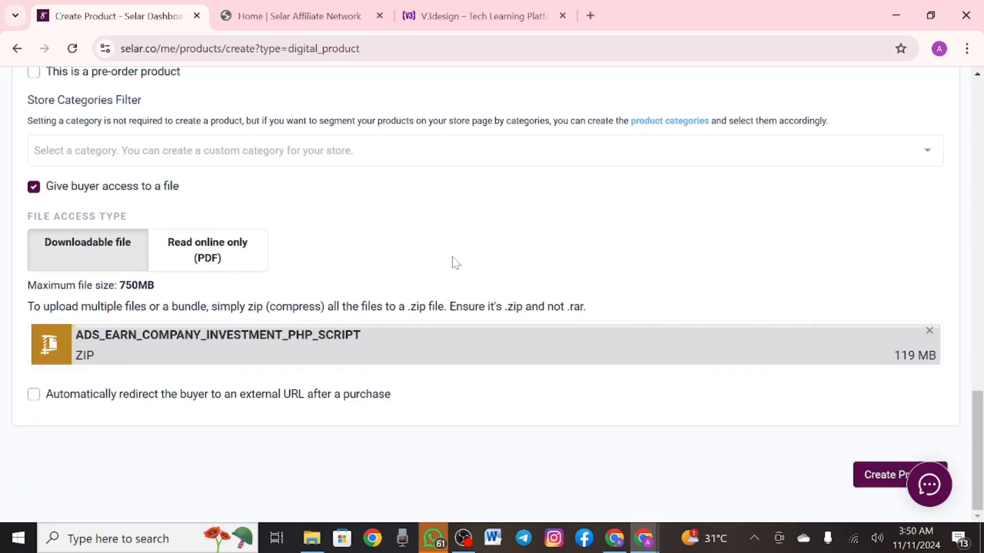
scroll(453, 262, "up", 3)
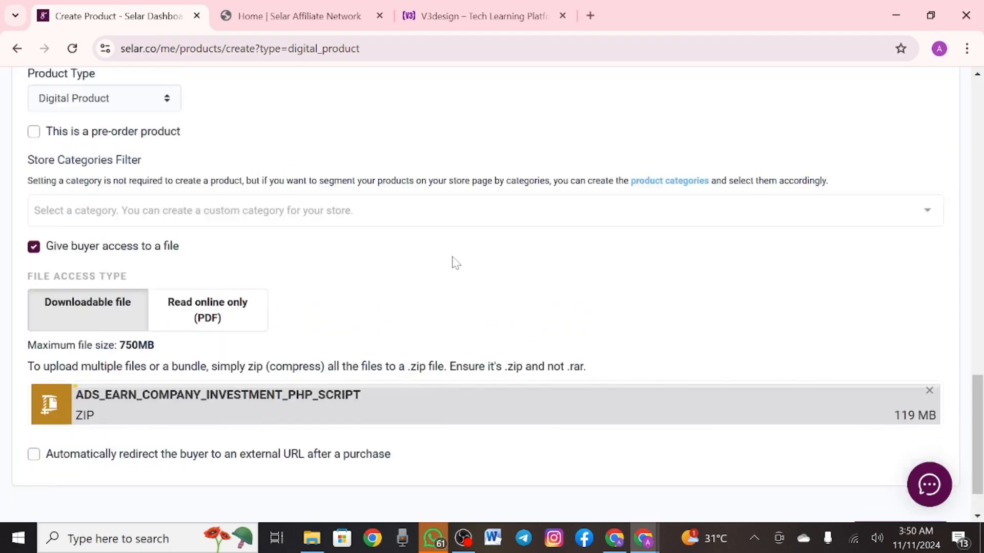
scroll(453, 261, "down", 2)
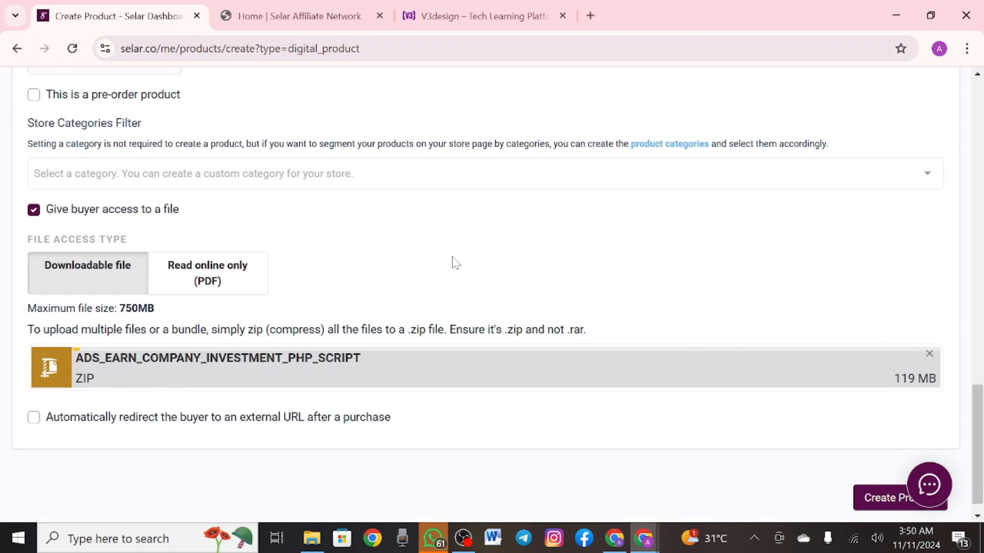
scroll(453, 261, "down", 1)
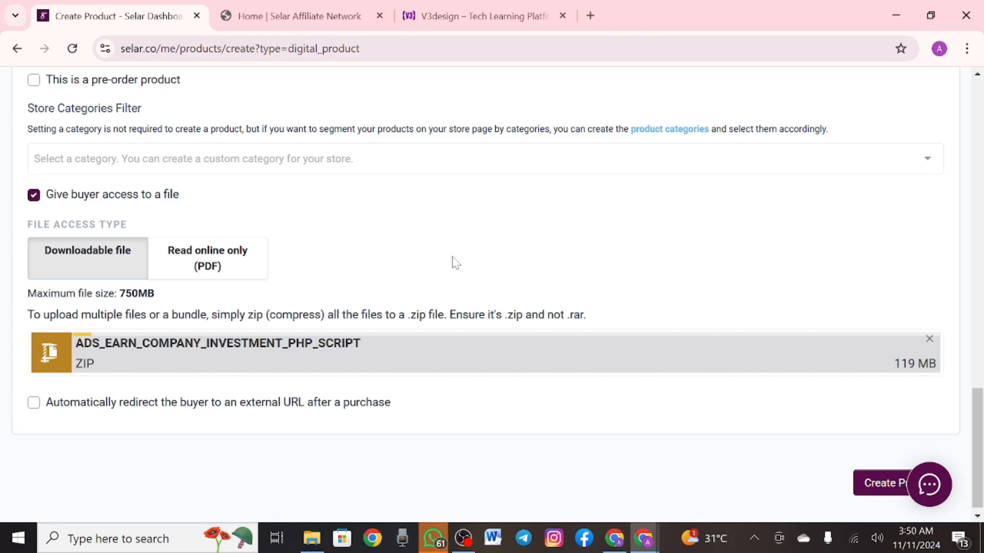
scroll(453, 261, "up", 1)
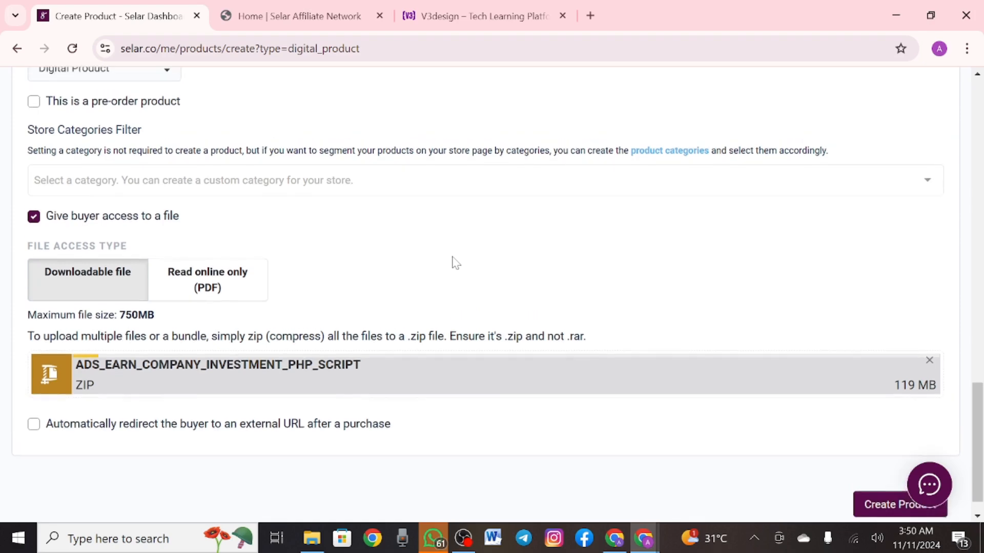
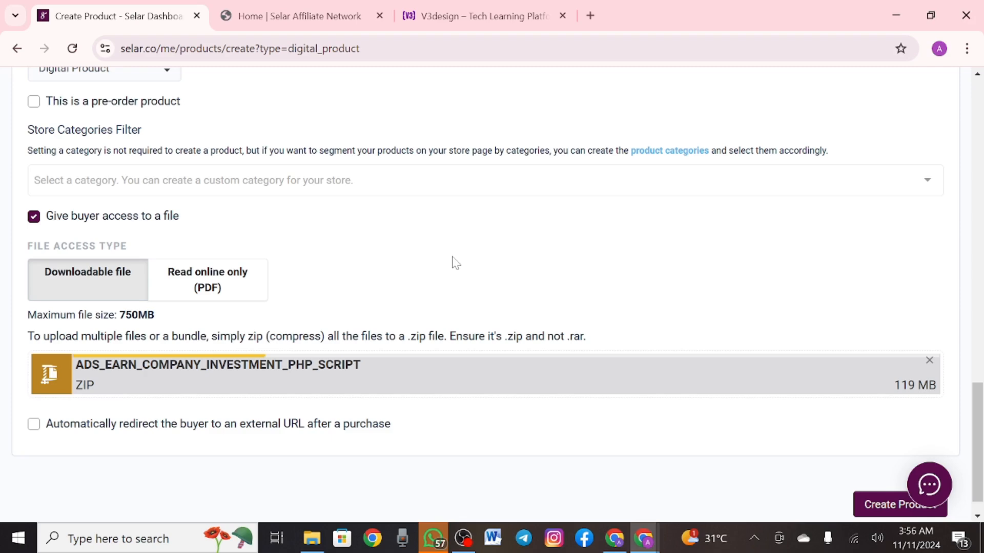
Replace the 119 MB investment script ZIP with the 7 MB emergzip archive from Downloads
left_click(928, 361)
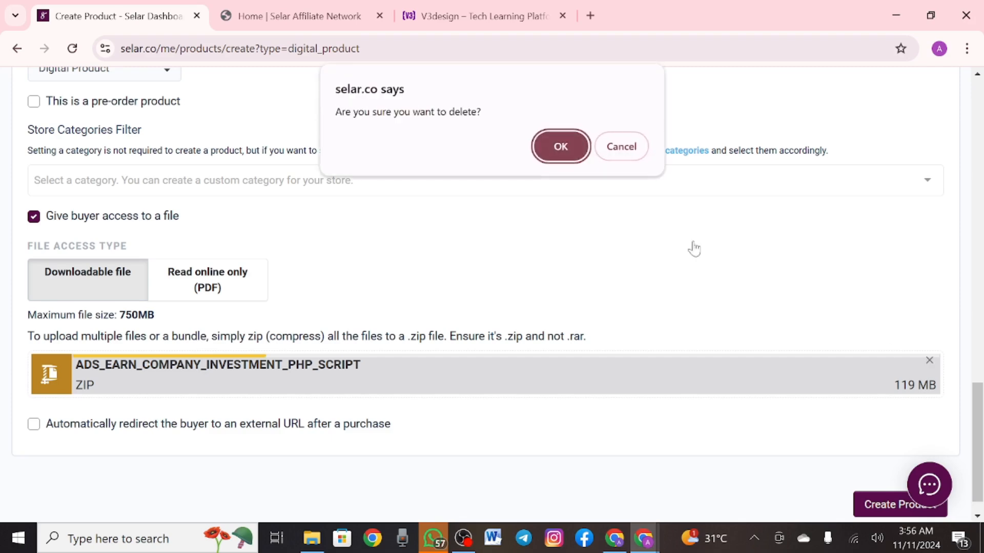
left_click(559, 148)
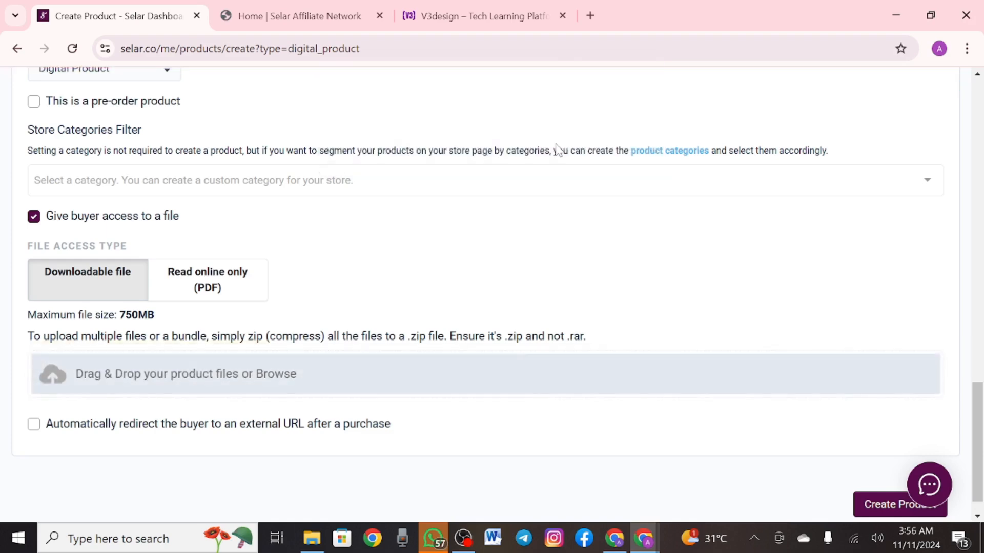
left_click(211, 378)
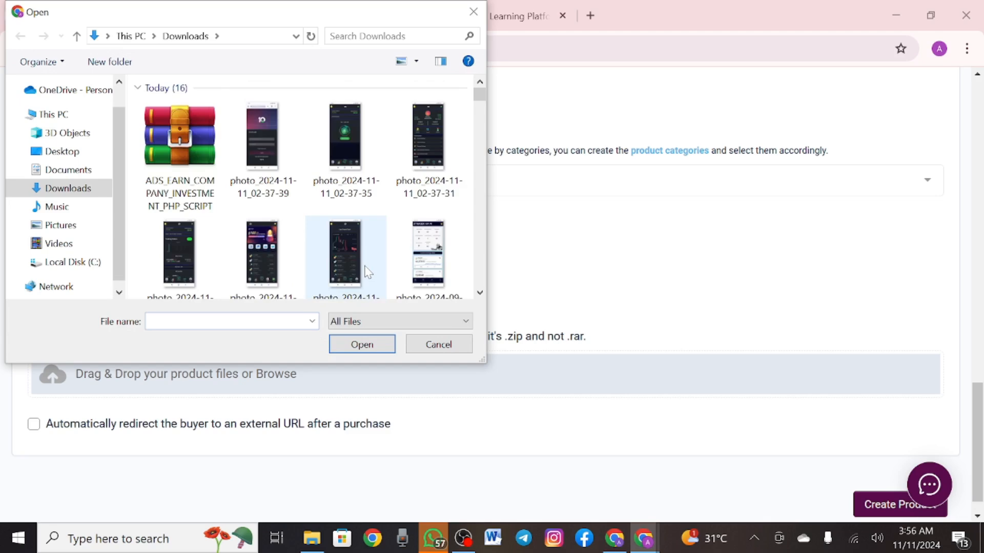
scroll(368, 273, "down", 10)
scroll(368, 273, "down", 5)
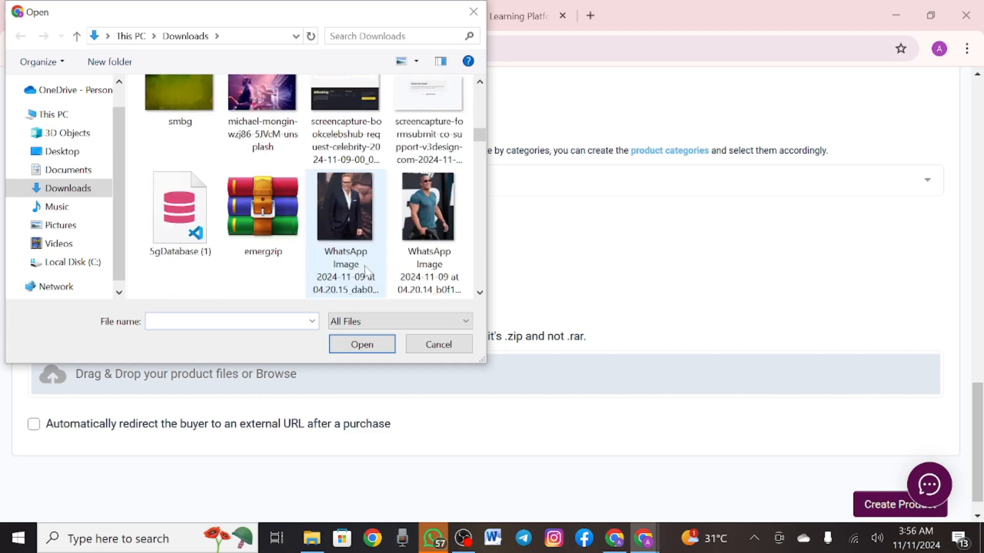
left_click(262, 216)
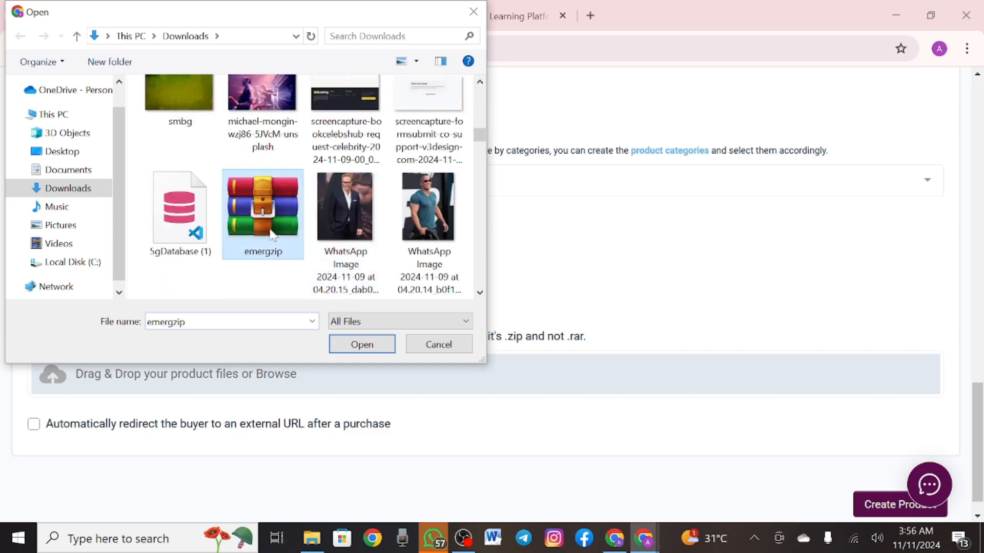
left_click(362, 345)
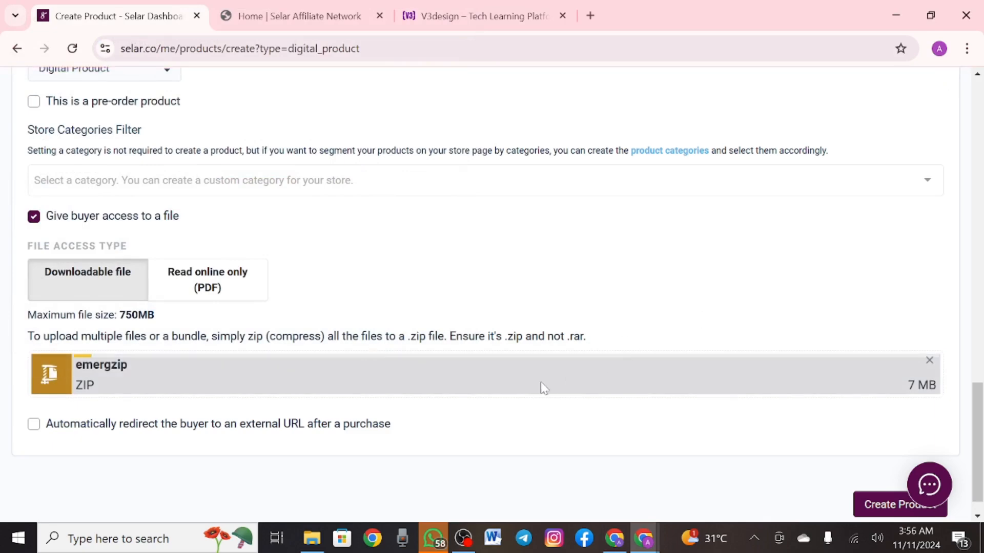
scroll(558, 282, "up", 2)
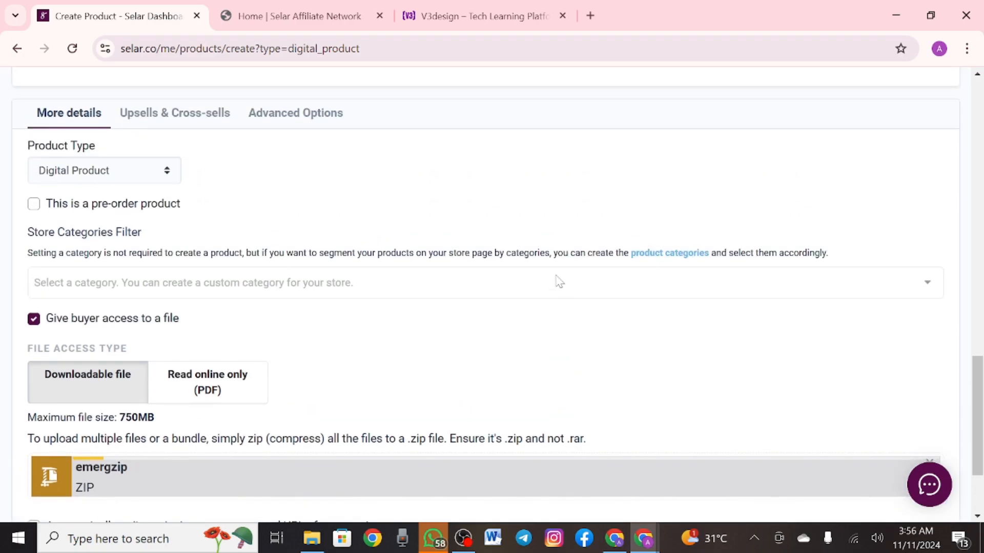
scroll(558, 282, "down", 3)
scroll(558, 281, "up", 6)
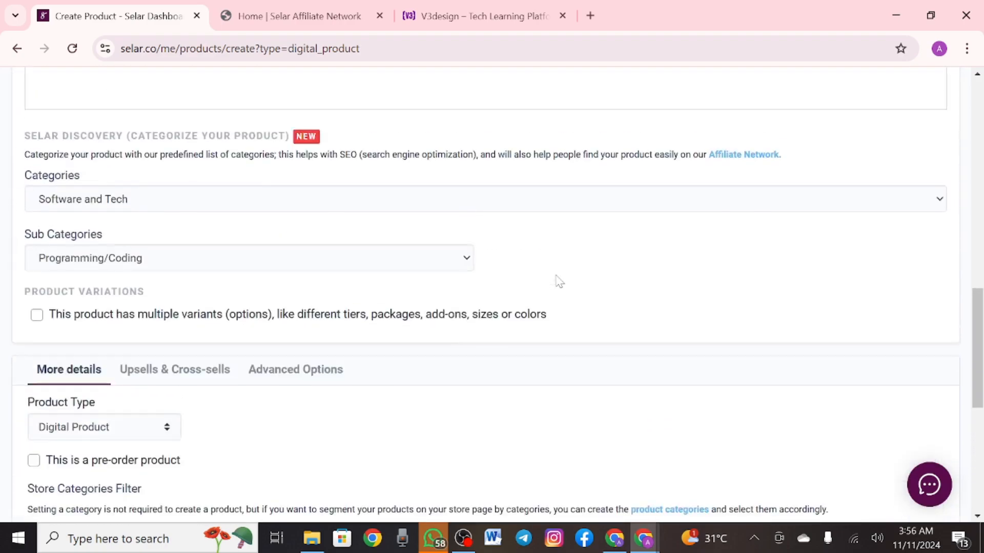
scroll(558, 281, "down", 6)
scroll(558, 282, "up", 12)
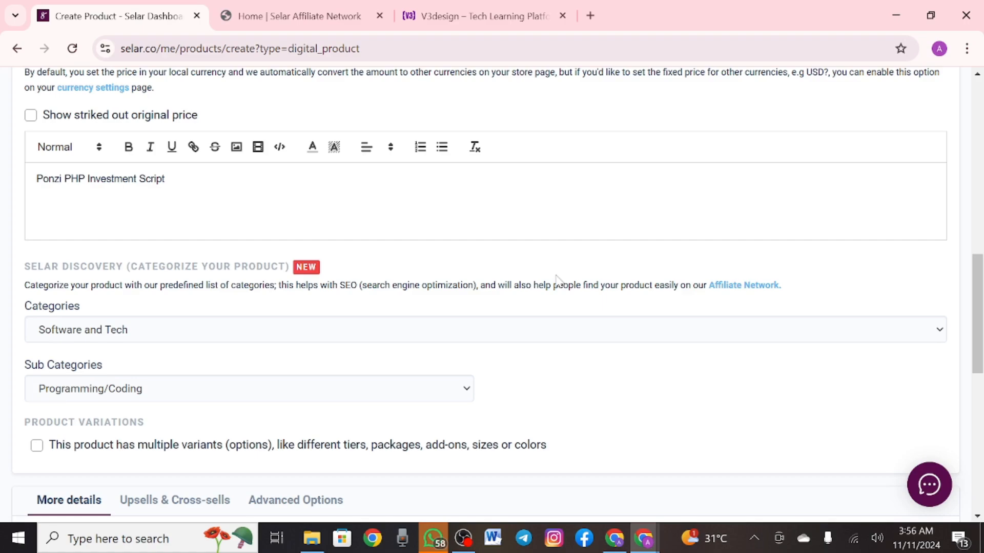
scroll(558, 281, "down", 9)
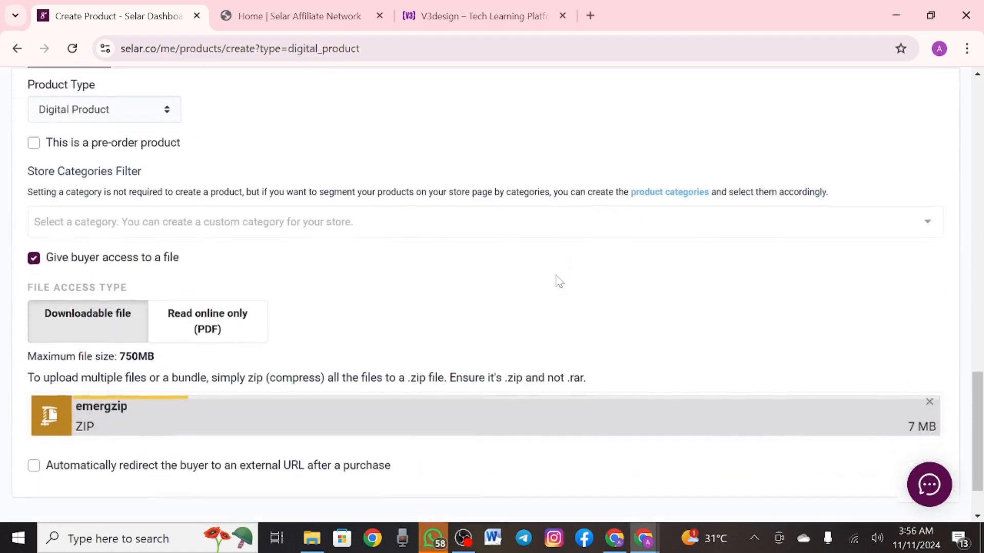
scroll(646, 330, "up", 10)
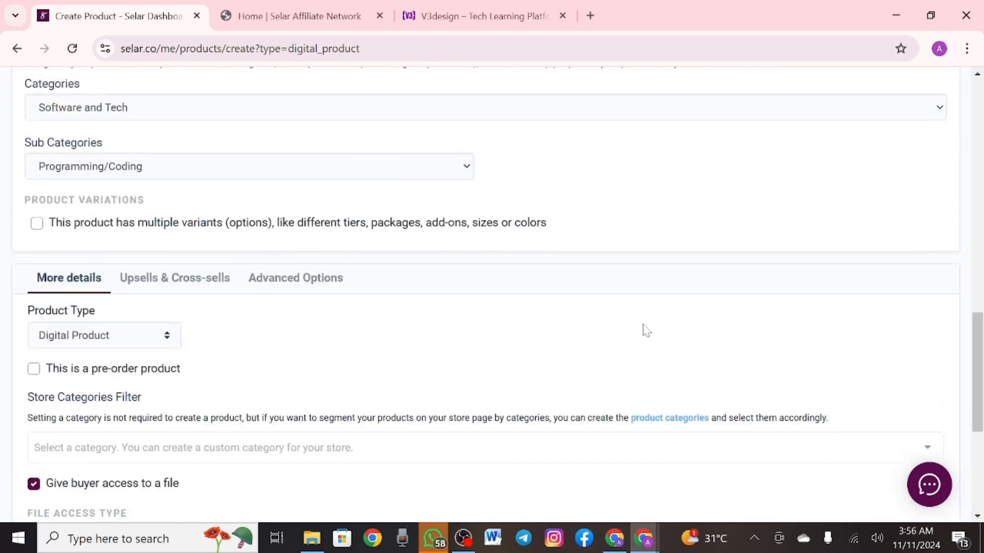
scroll(646, 331, "up", 5)
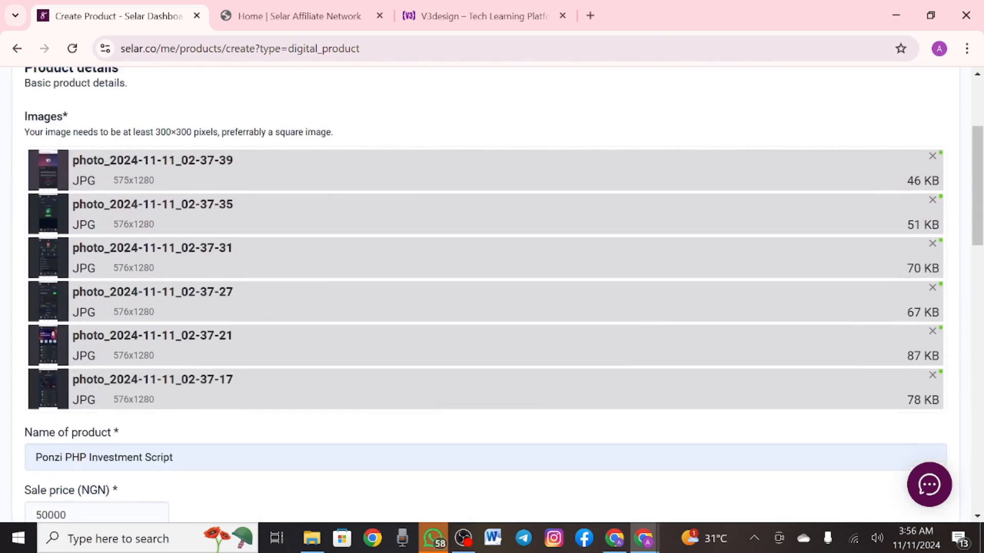
scroll(646, 330, "down", 2)
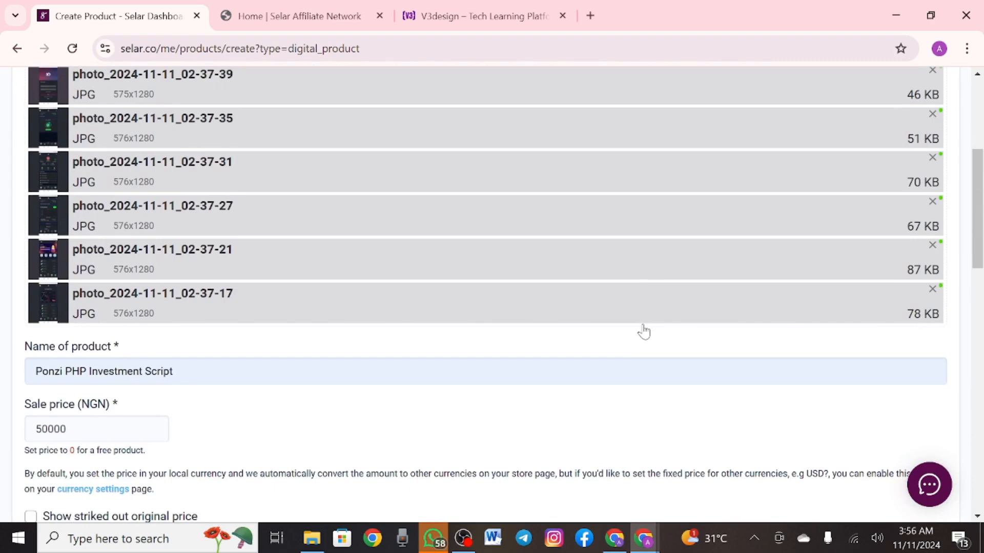
scroll(644, 332, "down", 12)
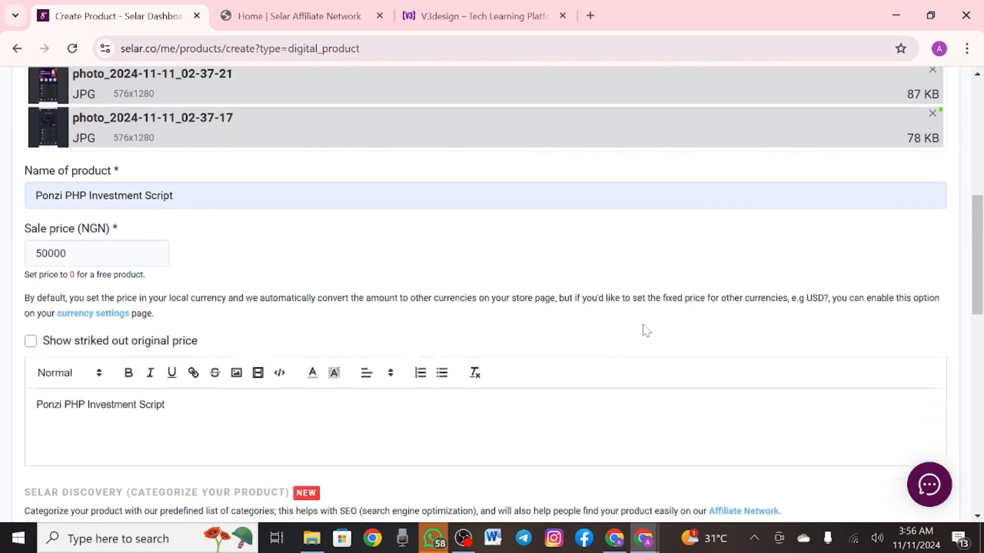
scroll(646, 331, "down", 1)
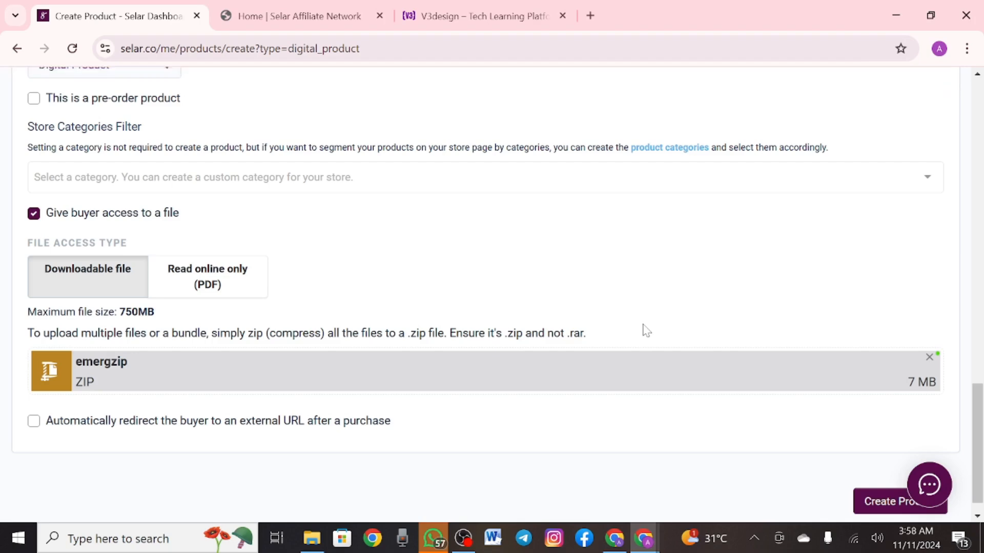
Create the Ponzi PHP Investment Script product and open its live page at selar.co/17316x
scroll(646, 330, "up", 3)
scroll(646, 331, "down", 3)
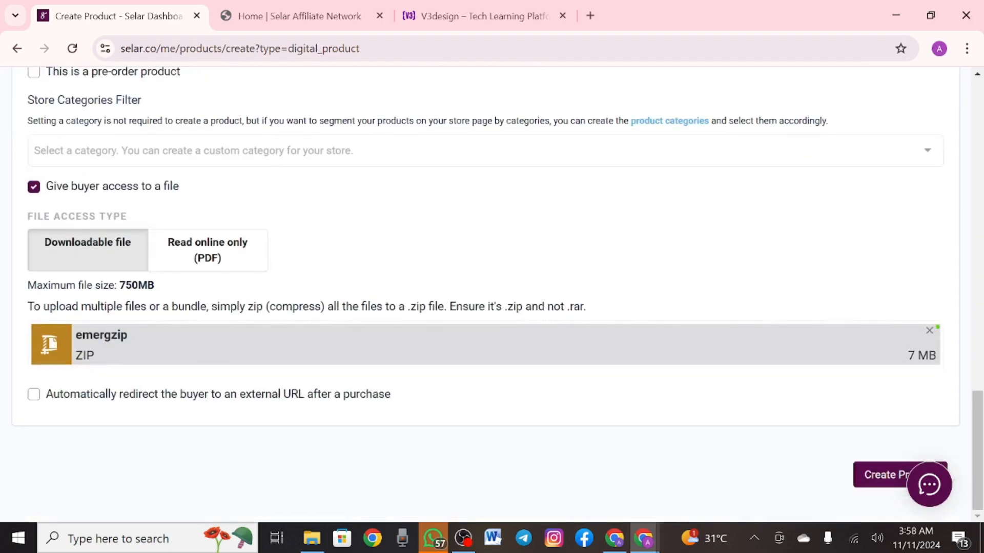
left_click(885, 475)
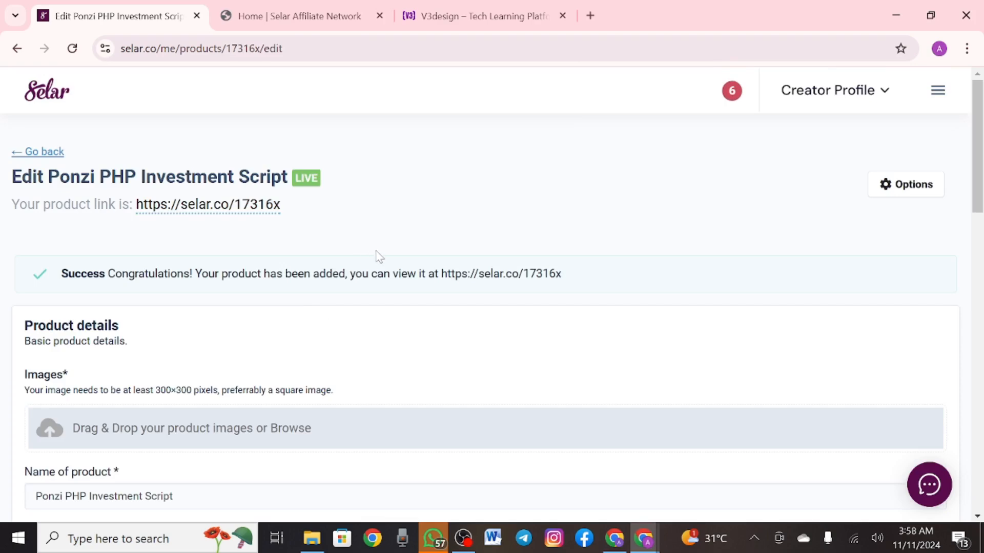
left_click(230, 205)
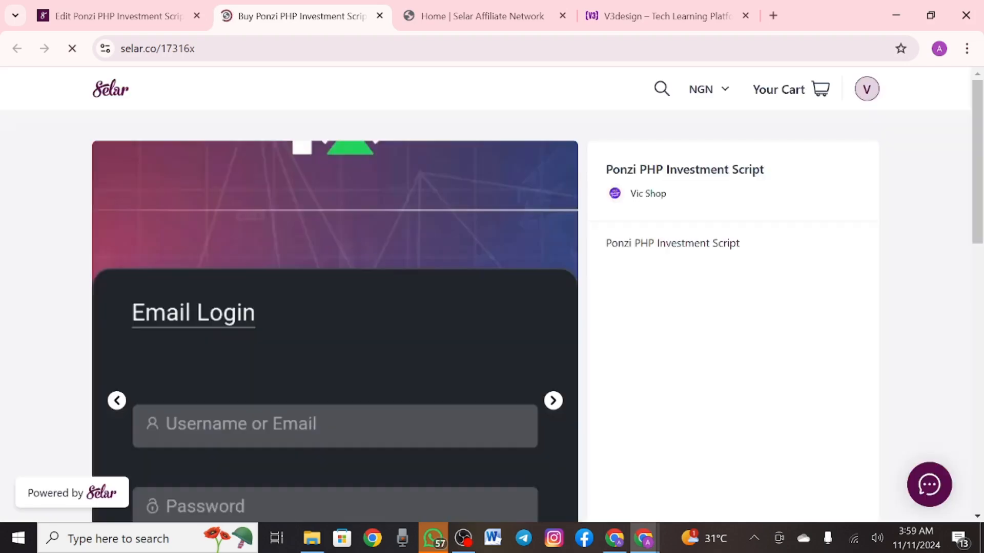
Check the public buy page's ₦50,000 price and currency list, then return to the edit page
scroll(492, 295, "down", 3)
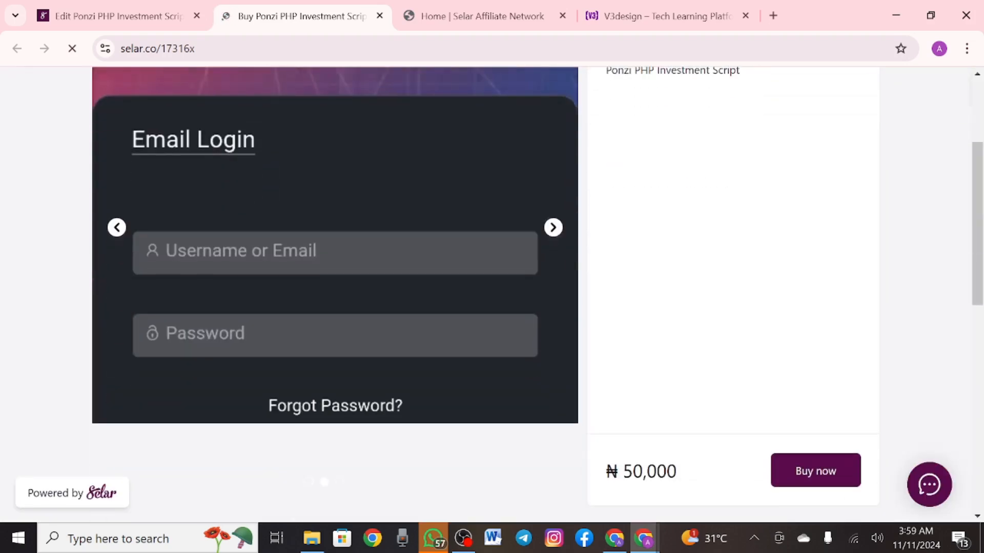
scroll(556, 236, "down", 6)
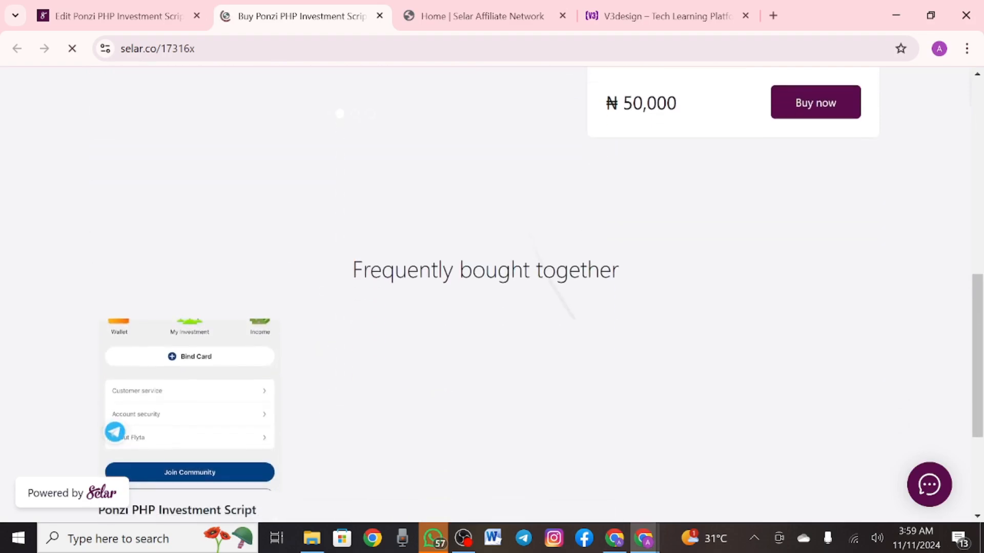
scroll(564, 307, "up", 10)
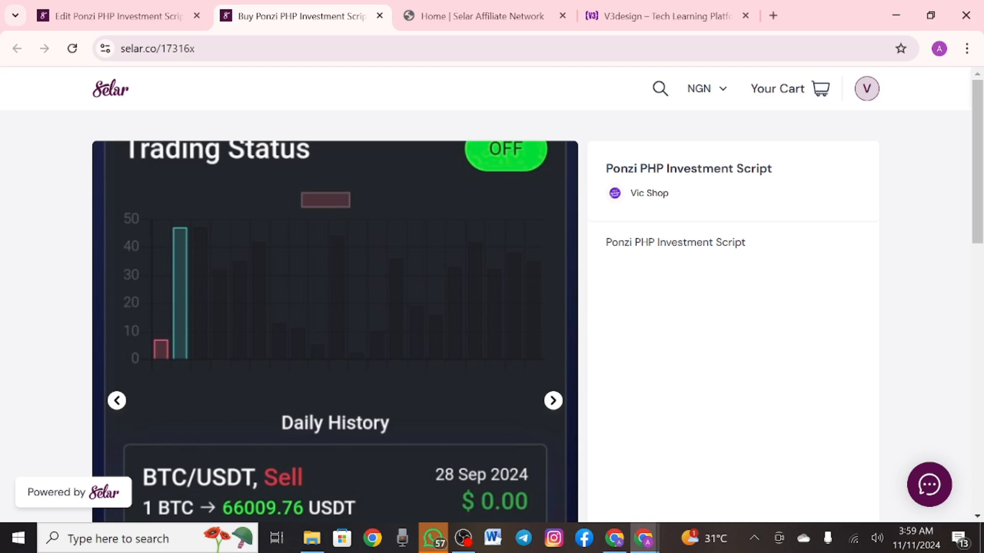
left_click(707, 88)
scroll(687, 282, "down", 2)
scroll(687, 282, "up", 1)
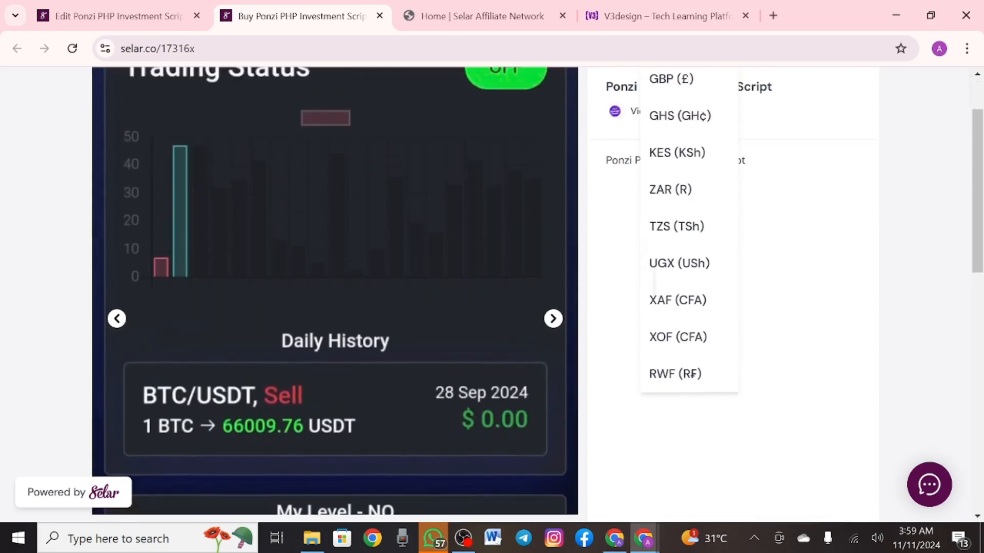
scroll(687, 282, "up", 2)
scroll(687, 282, "down", 1)
scroll(687, 282, "up", 2)
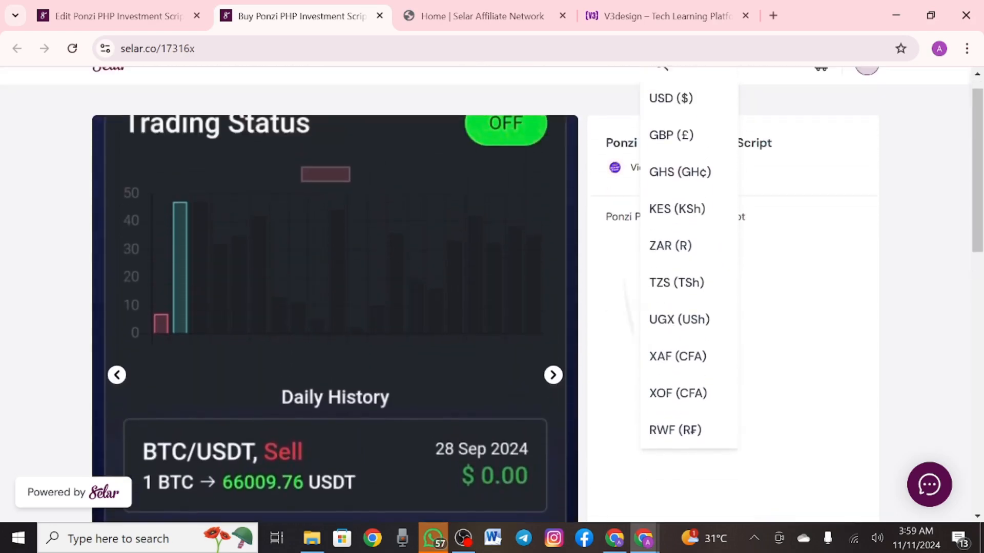
scroll(687, 281, "up", 1)
left_click(611, 273)
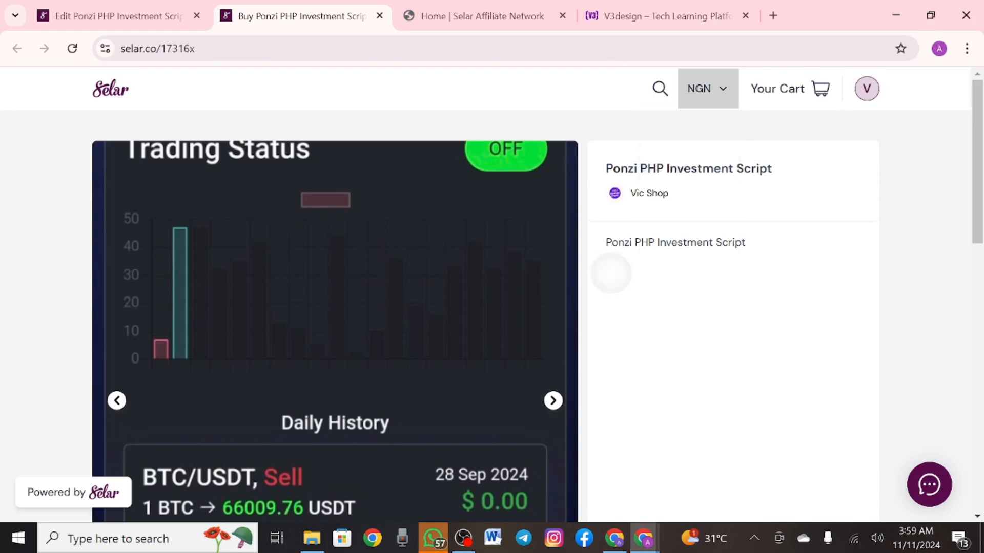
left_click(41, 11)
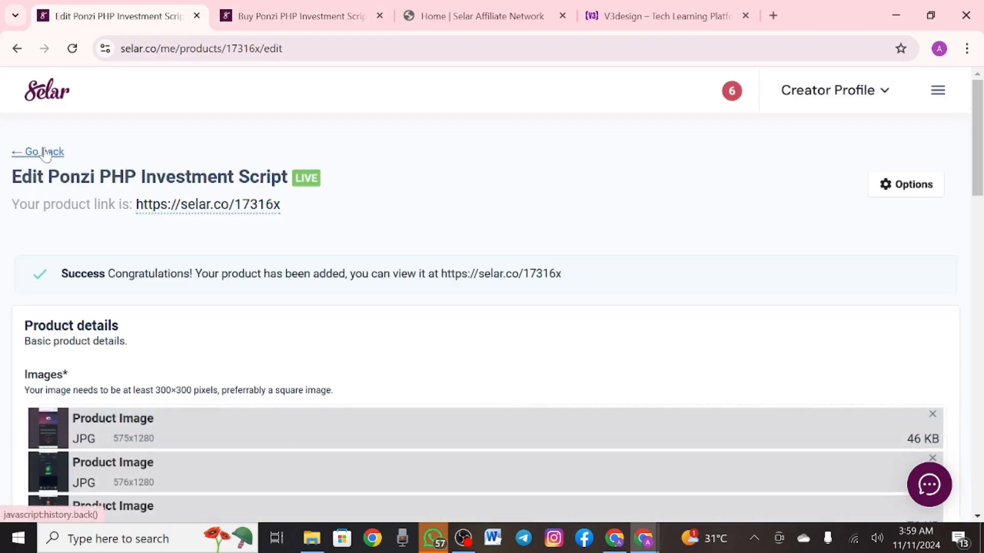
Go back to the Add a product page, dismissing Chrome's memory saver suggestion
right_click(45, 153)
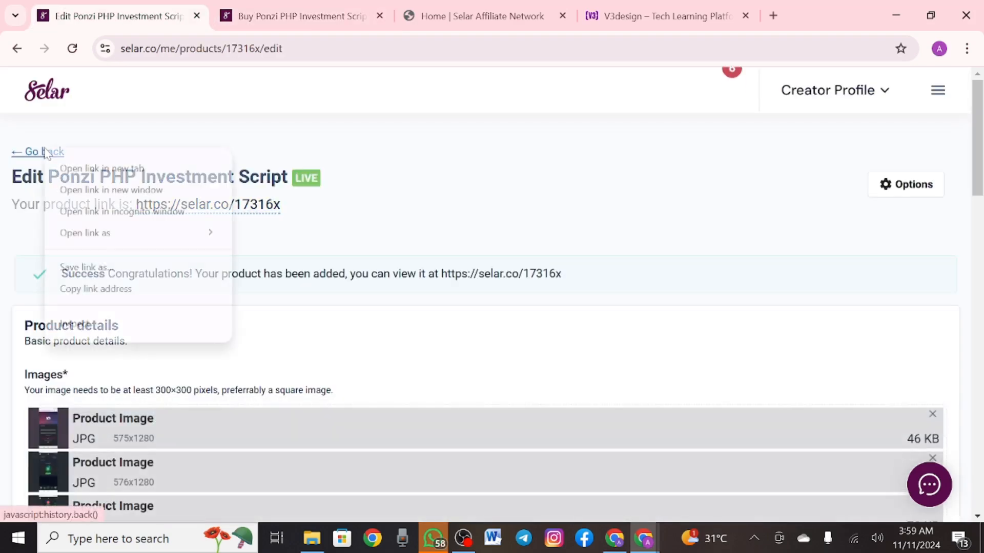
left_click(78, 167)
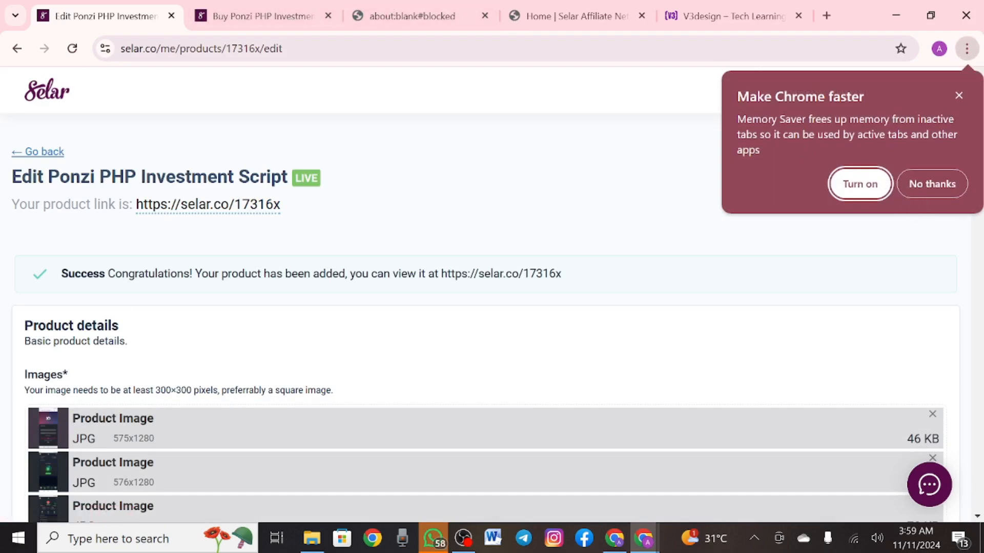
left_click(958, 96)
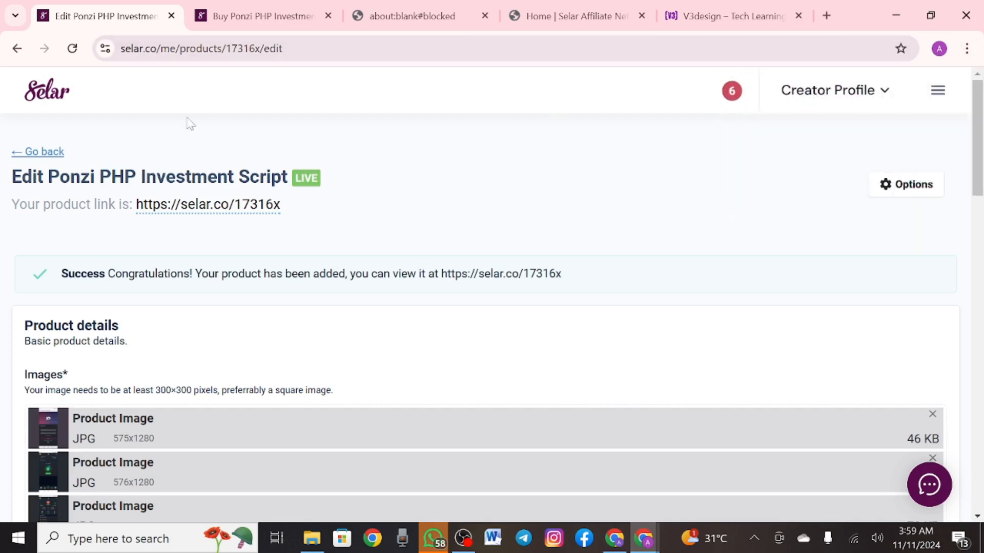
left_click(47, 153)
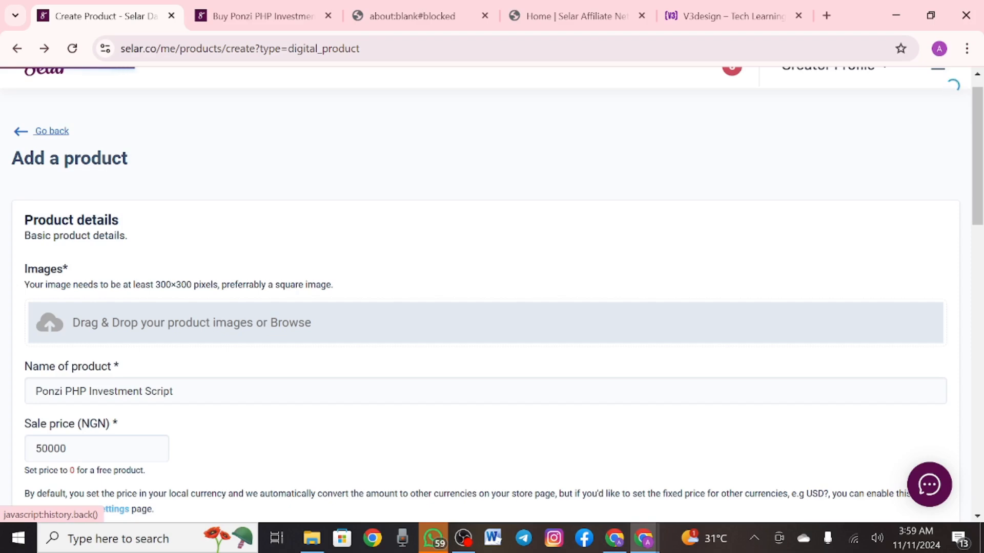
Open Store Currencies from the sidebar menu's settings section
left_click(938, 91)
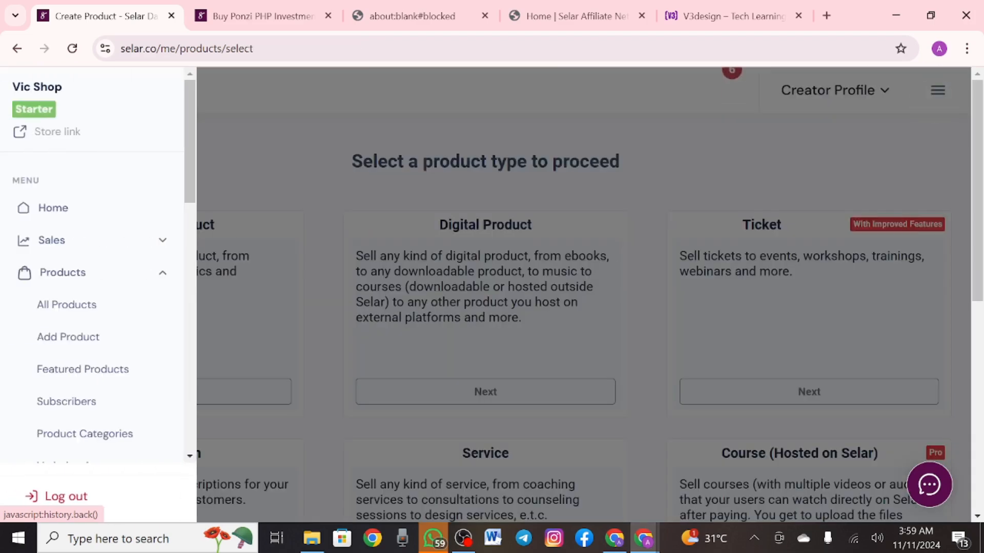
scroll(93, 267, "down", 5)
scroll(92, 290, "down", 1)
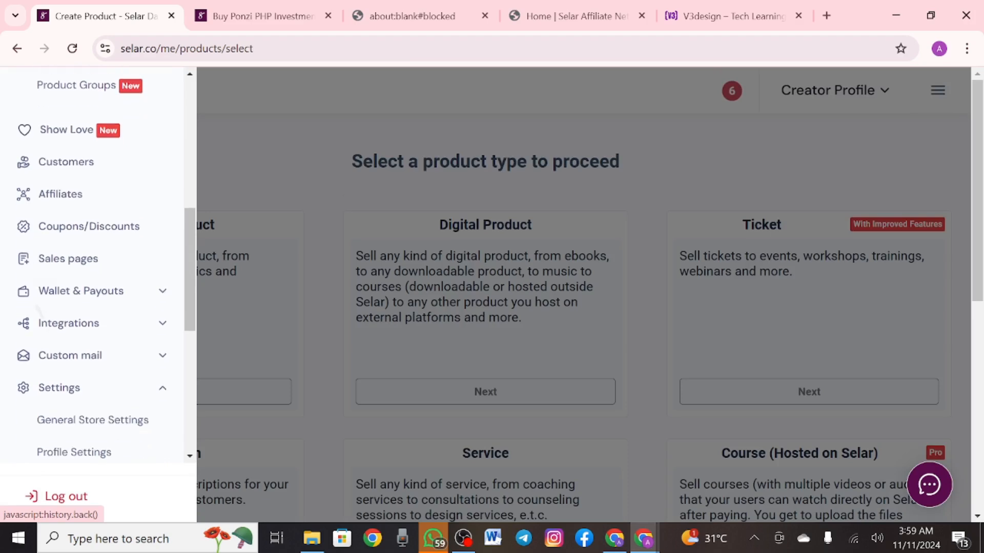
left_click(92, 290)
scroll(92, 291, "down", 1)
scroll(92, 264, "down", 6)
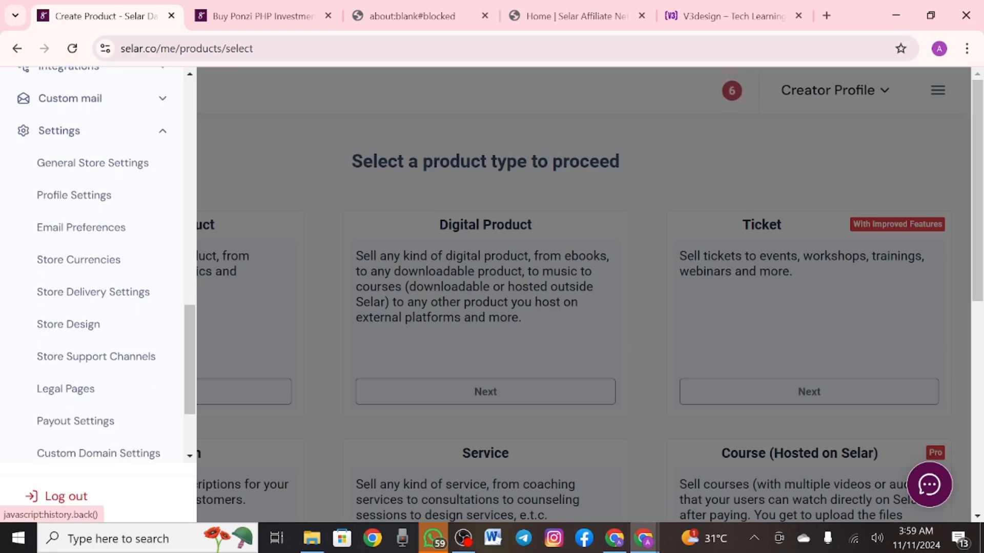
left_click(76, 421)
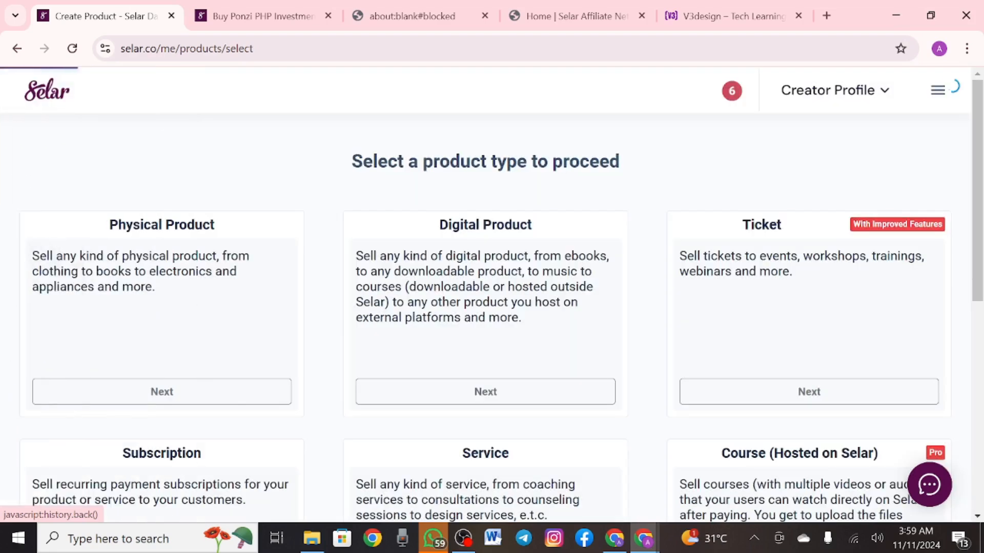
Enable custom USD, GBP, GHS, KES, ZAR, TZS and UGX amounts and save
scroll(492, 297, "down", 2)
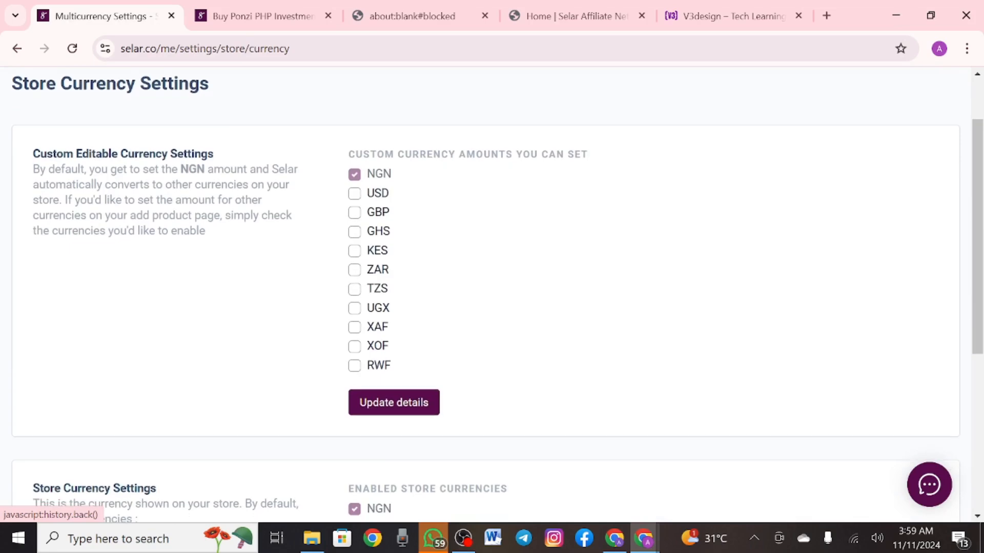
left_click(354, 193)
left_click(354, 231)
left_click(354, 212)
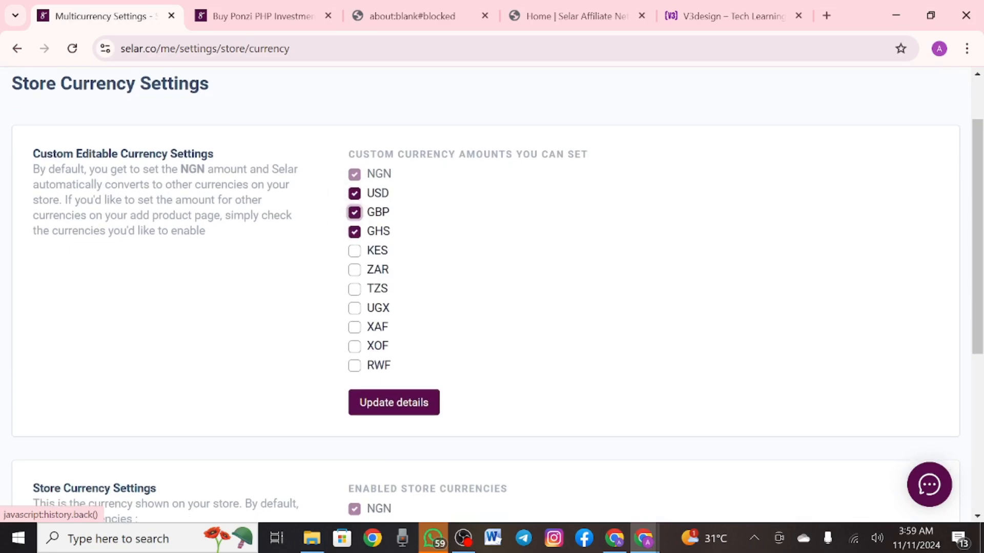
left_click(354, 250)
left_click(354, 270)
left_click(354, 289)
left_click(354, 308)
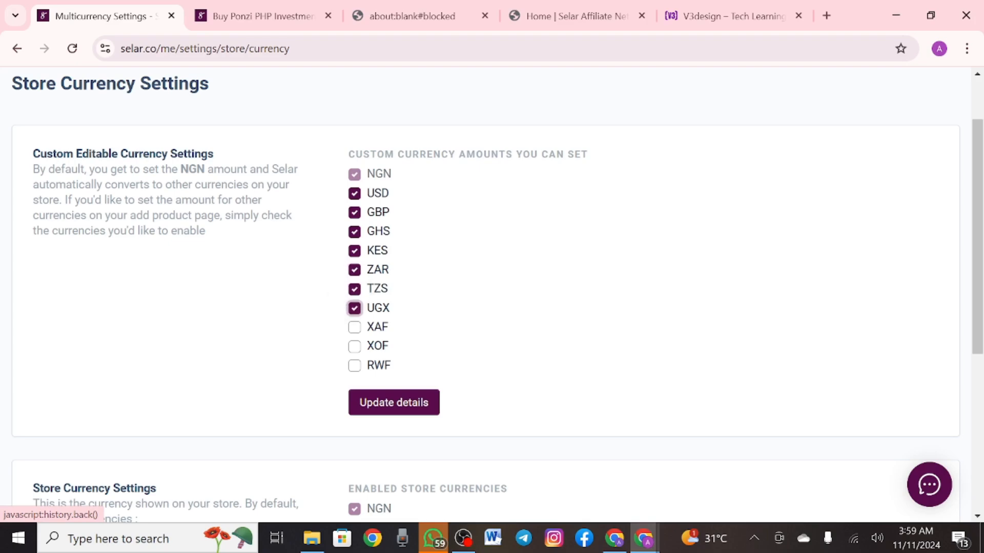
left_click(393, 403)
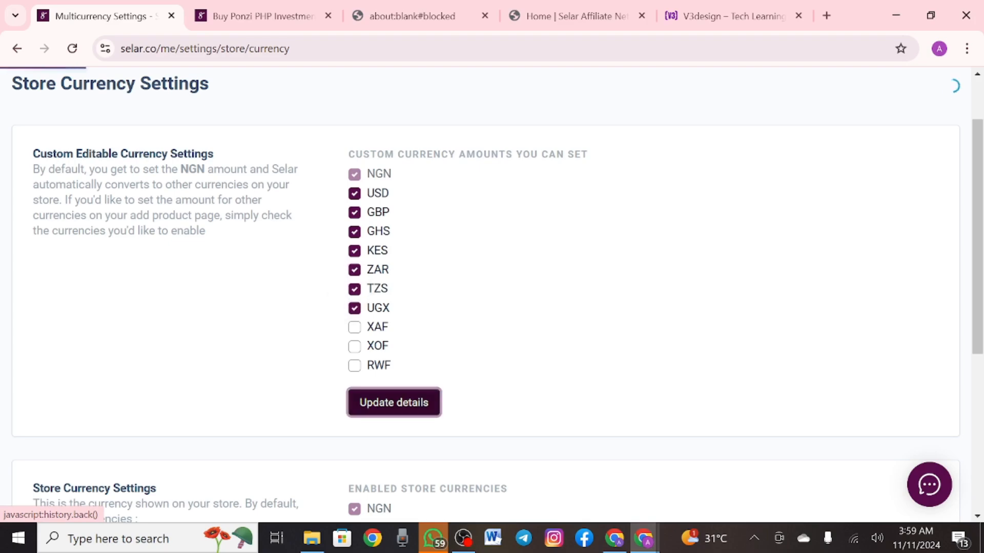
Go to the All Products list from the sidebar menu
left_click(938, 90)
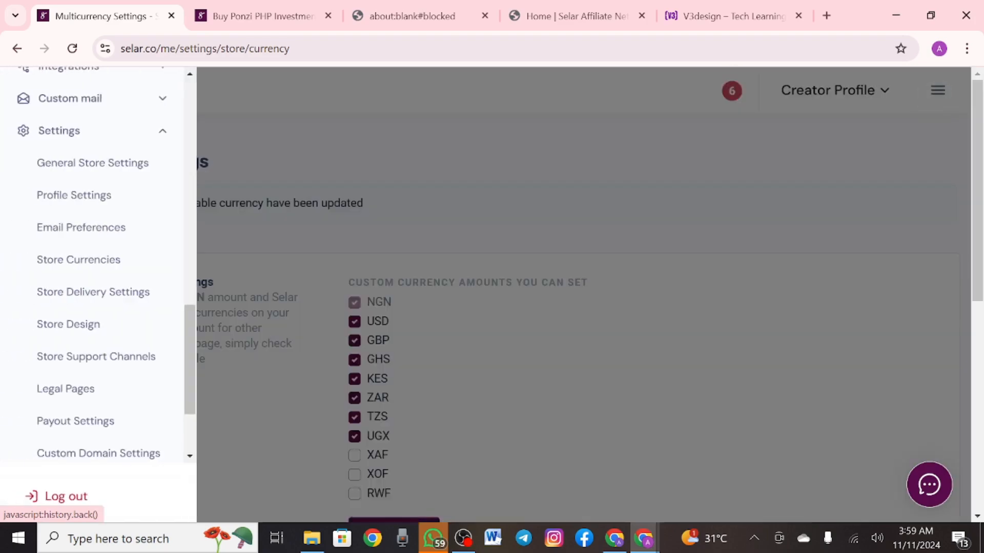
scroll(98, 266, "up", 10)
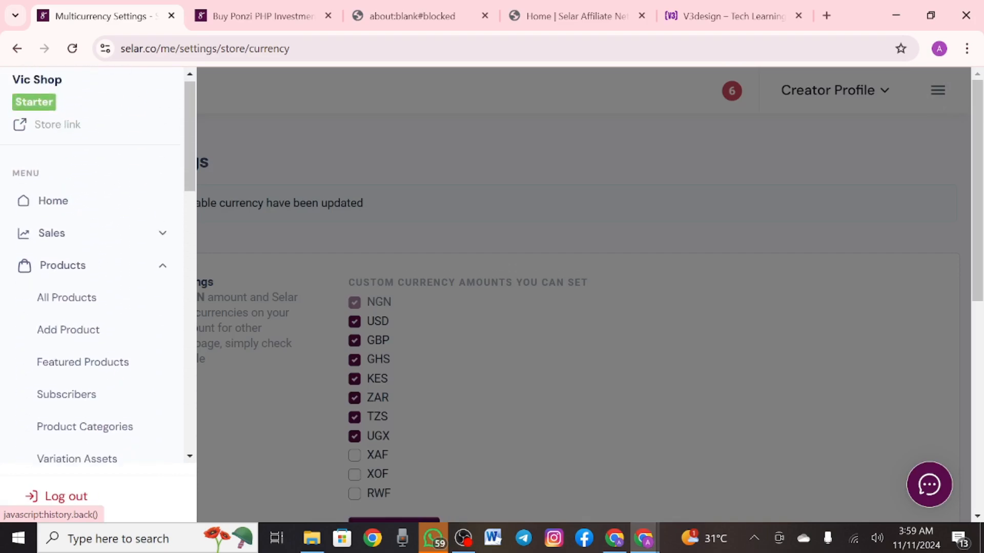
left_click(512, 267)
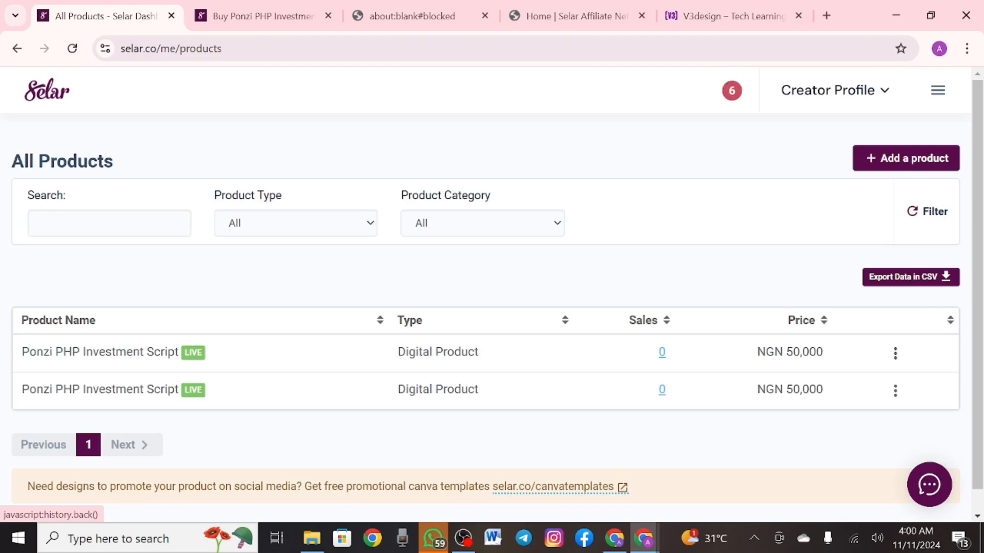
Edit the first Ponzi PHP product and inspect its empty USD-to-UGX sale price fields
left_click(895, 354)
left_click(750, 395)
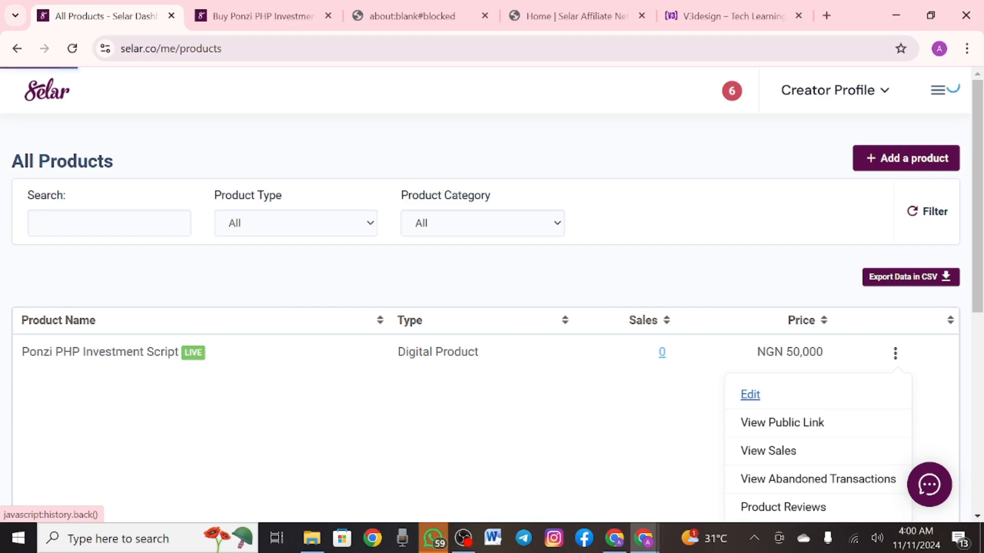
scroll(491, 292, "down", 10)
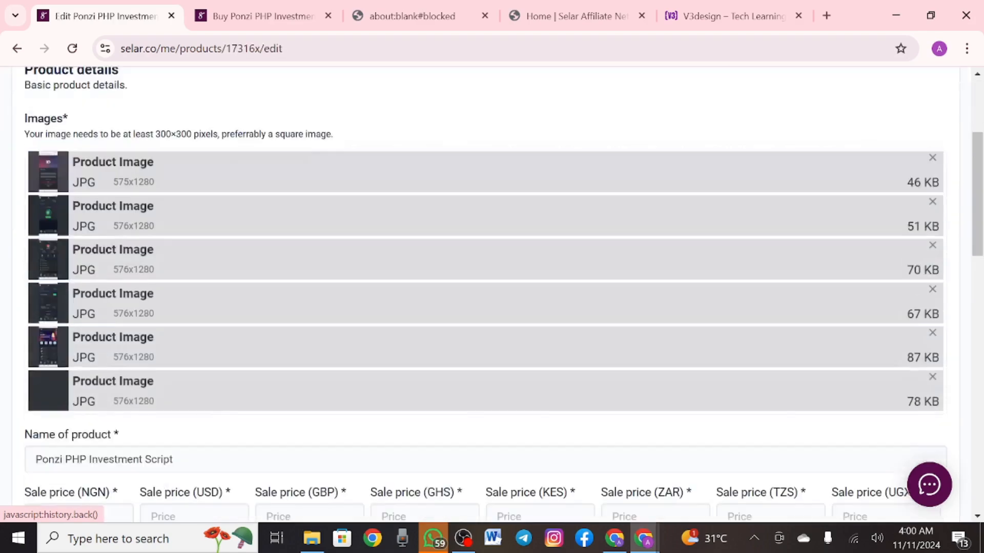
scroll(492, 292, "up", 6)
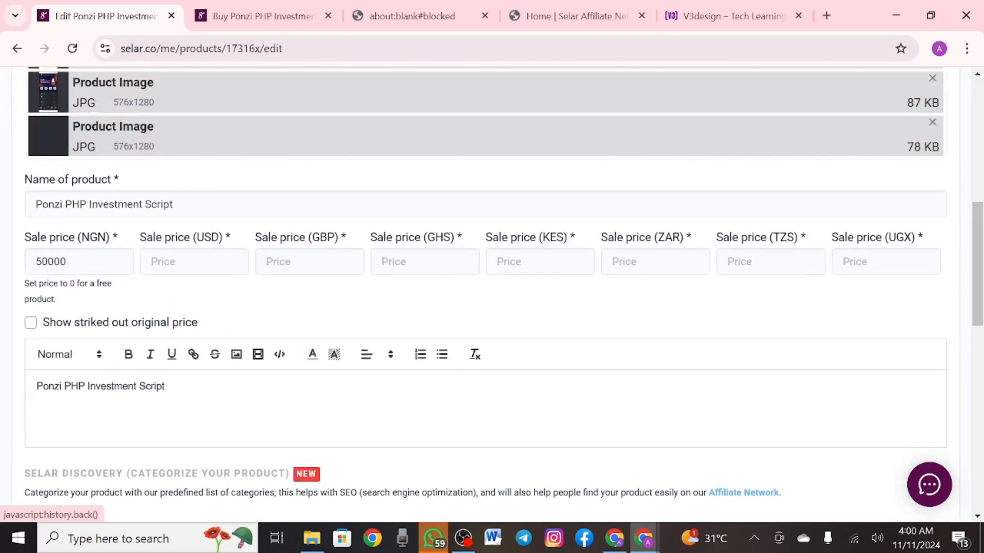
left_click(192, 263)
left_click(305, 262)
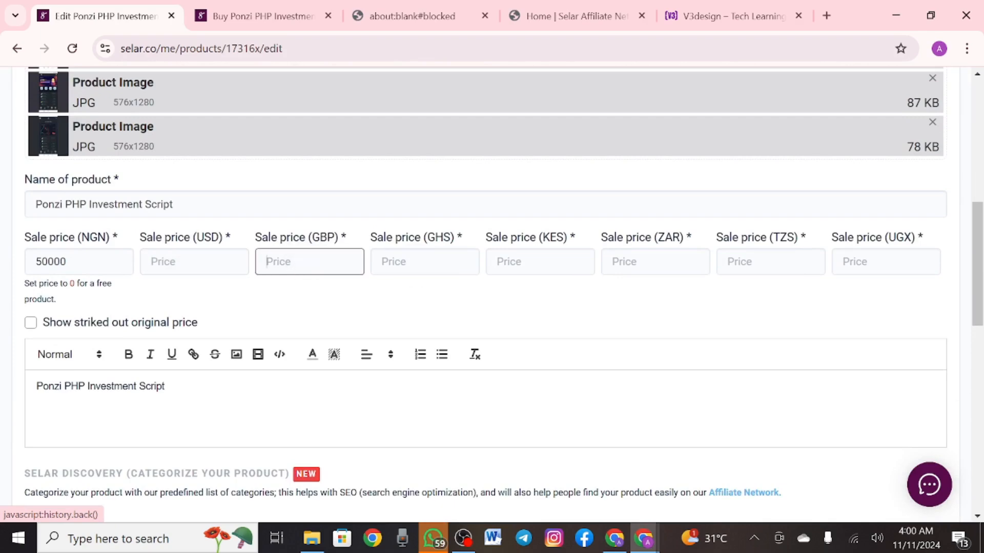
left_click(415, 263)
left_click(539, 262)
left_click(654, 262)
left_click(771, 262)
left_click(886, 262)
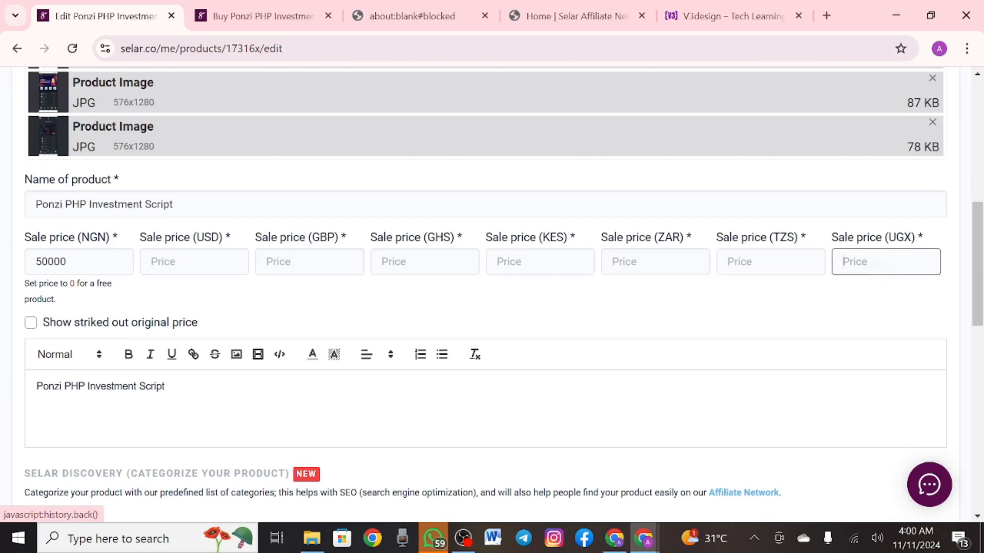
Compare the NGN 50000 price with the empty currency fields, then view the public sale page
left_click(54, 269)
left_click(192, 262)
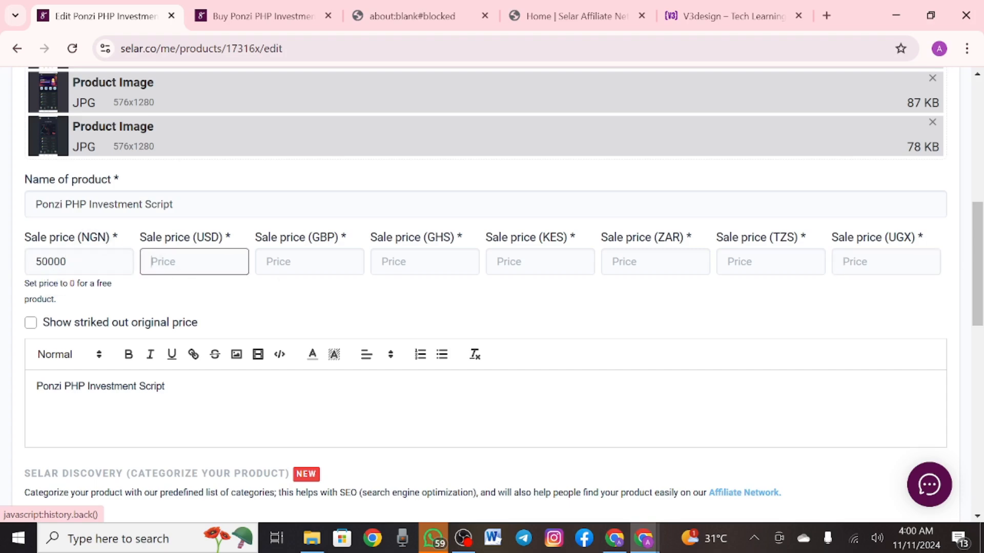
left_click(306, 262)
left_click(416, 264)
left_click(540, 262)
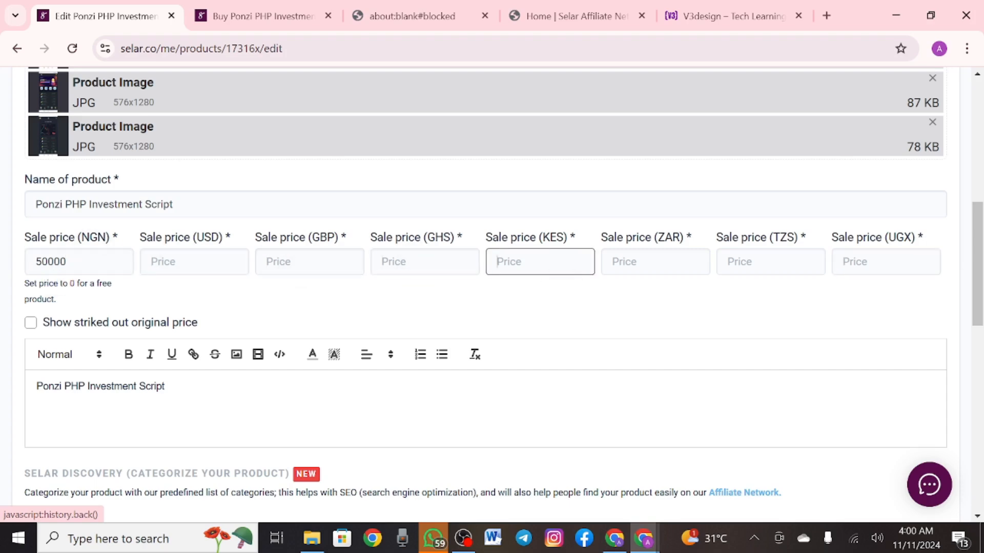
left_click(654, 262)
left_click(770, 262)
left_click(886, 261)
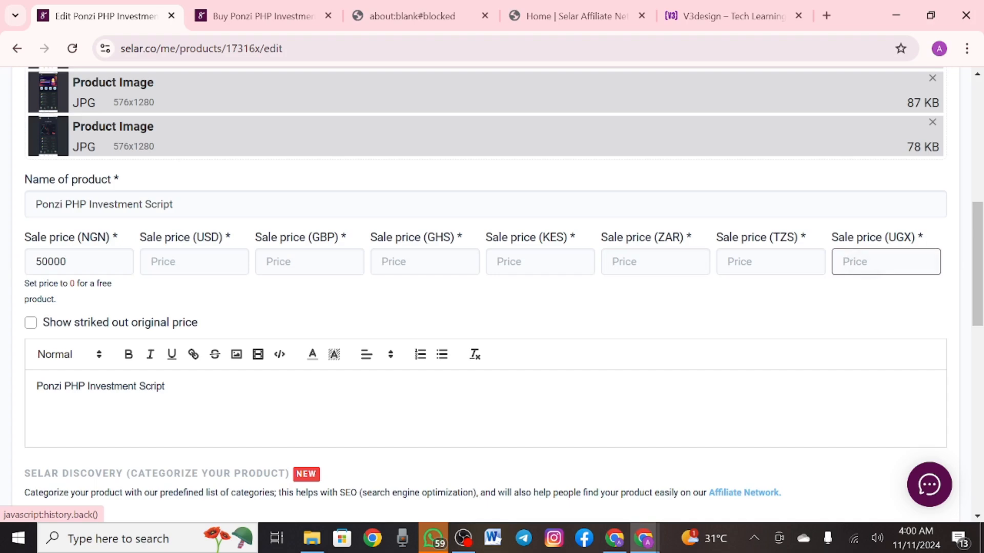
scroll(485, 294, "up", 9)
left_click(263, 16)
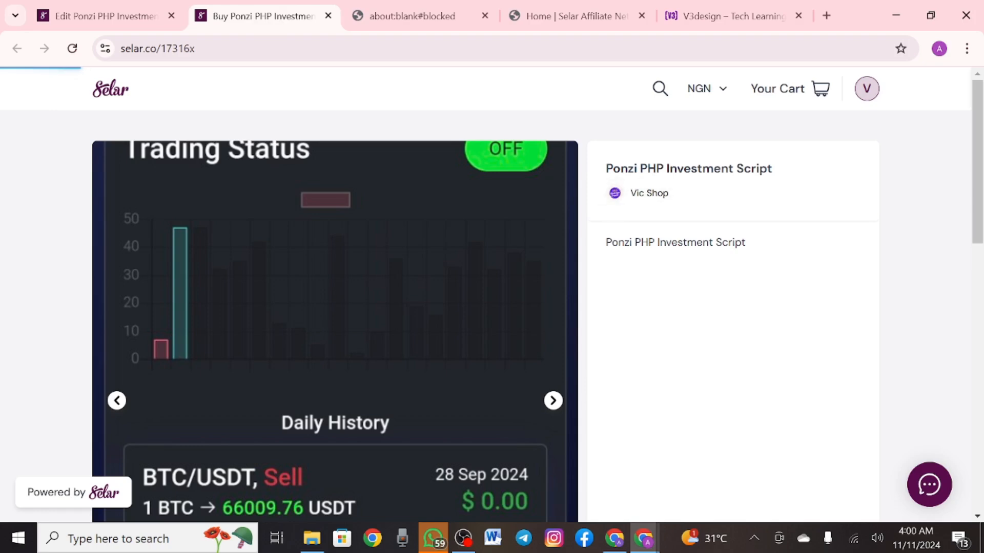
Open the Vic Shop storefront via the Store link on the All Products dashboard
left_click(88, 10)
left_click(41, 151)
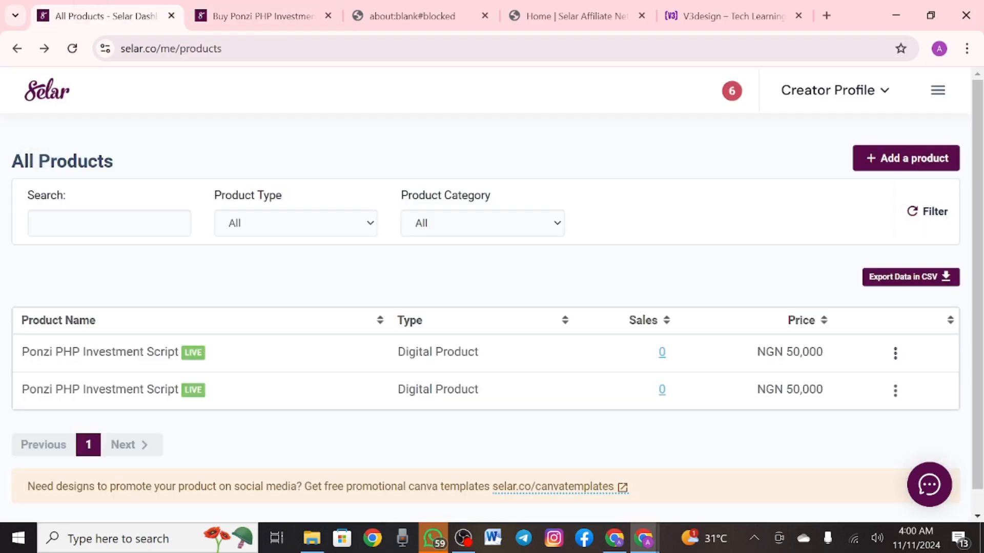
left_click(938, 90)
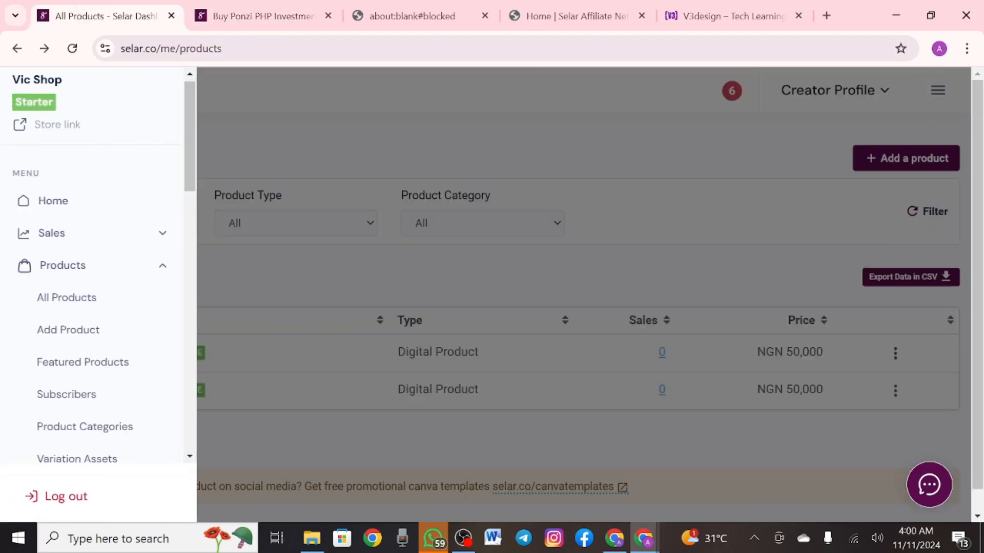
left_click(56, 124)
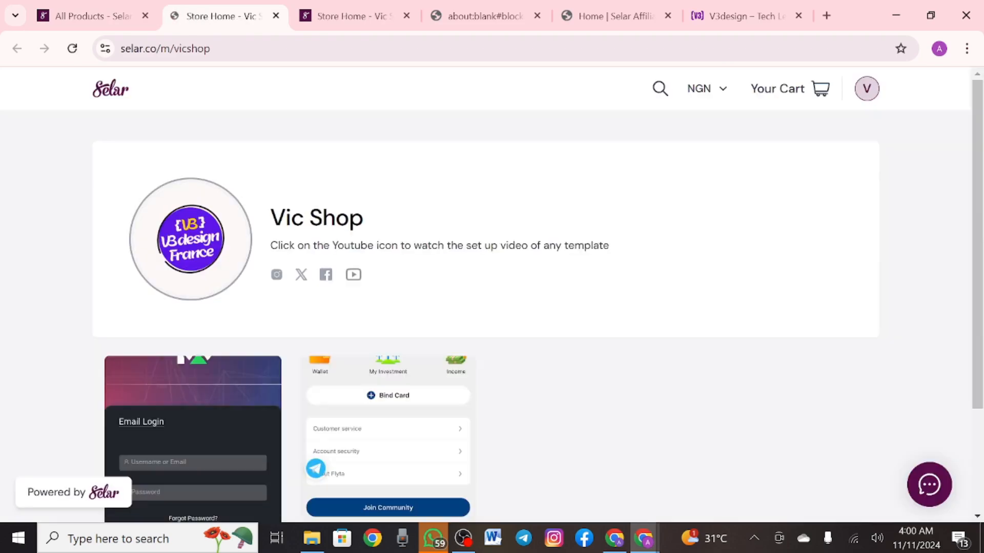
Browse the Vic Shop storefront's two ₦50,000 script listings
scroll(487, 297, "down", 2)
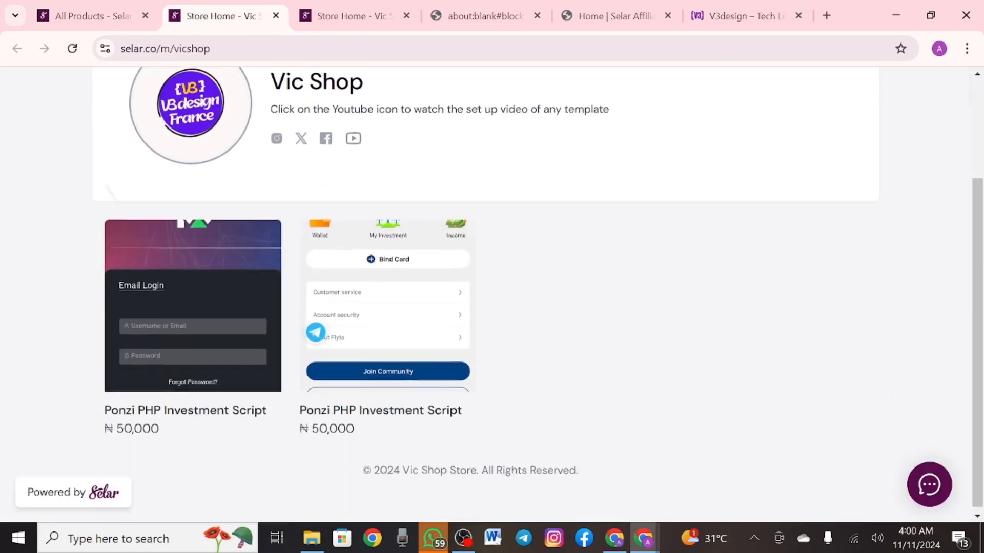
scroll(487, 297, "up", 1)
scroll(487, 297, "up", 1)
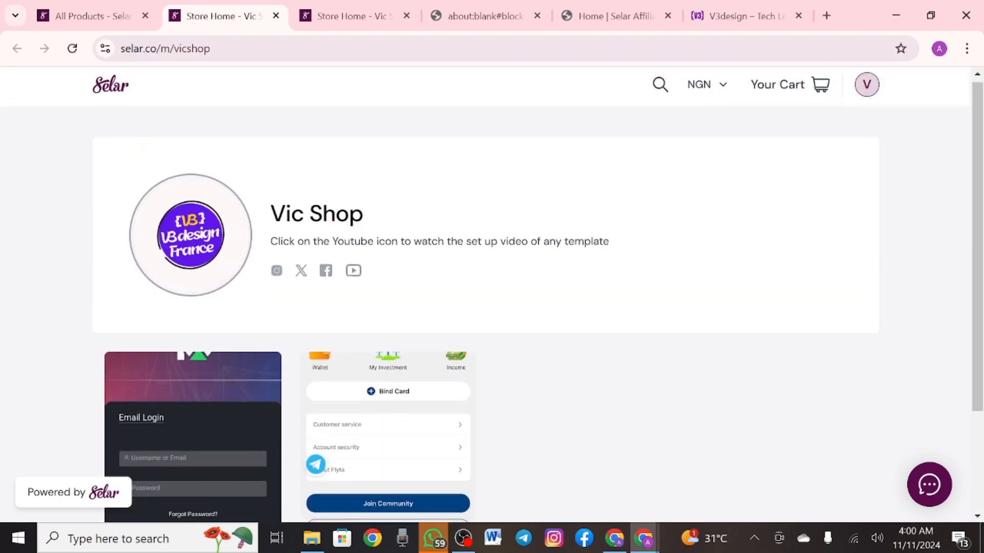
scroll(486, 298, "down", 1)
scroll(487, 297, "up", 2)
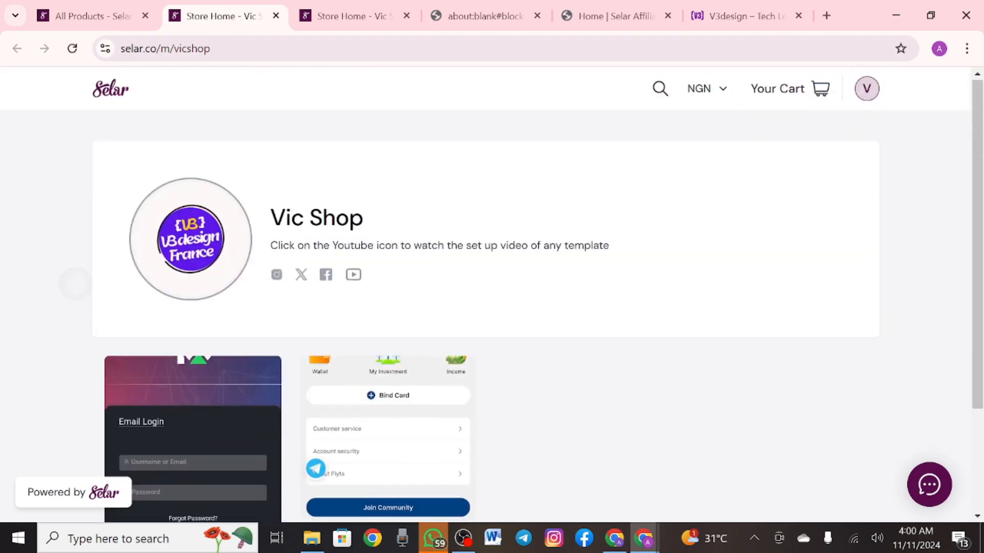
scroll(486, 298, "down", 1)
scroll(487, 298, "up", 1)
scroll(487, 297, "down", 2)
scroll(487, 297, "up", 2)
Return to the All Products dashboard and close the navigation menu
left_click(92, 16)
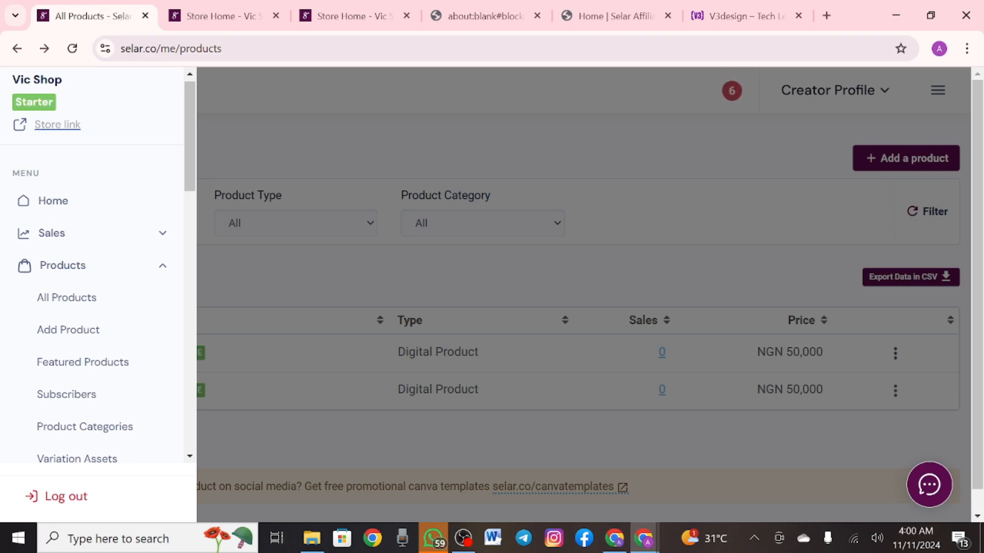
left_click(563, 287)
scroll(492, 287, "down", 1)
scroll(492, 287, "up", 1)
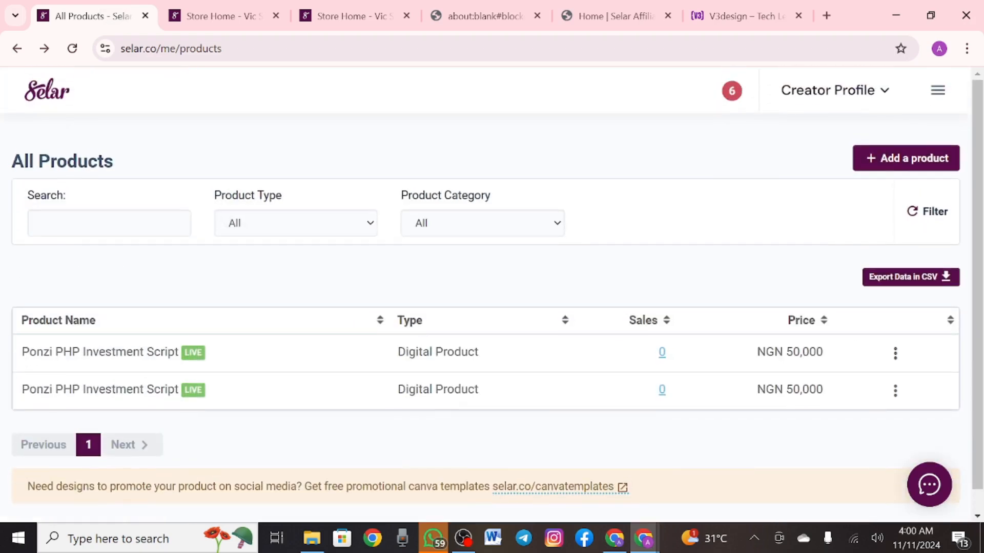
Show the V3design site's Script Selling Business and WordPress Web Design courses
left_click(745, 16)
scroll(492, 295, "down", 15)
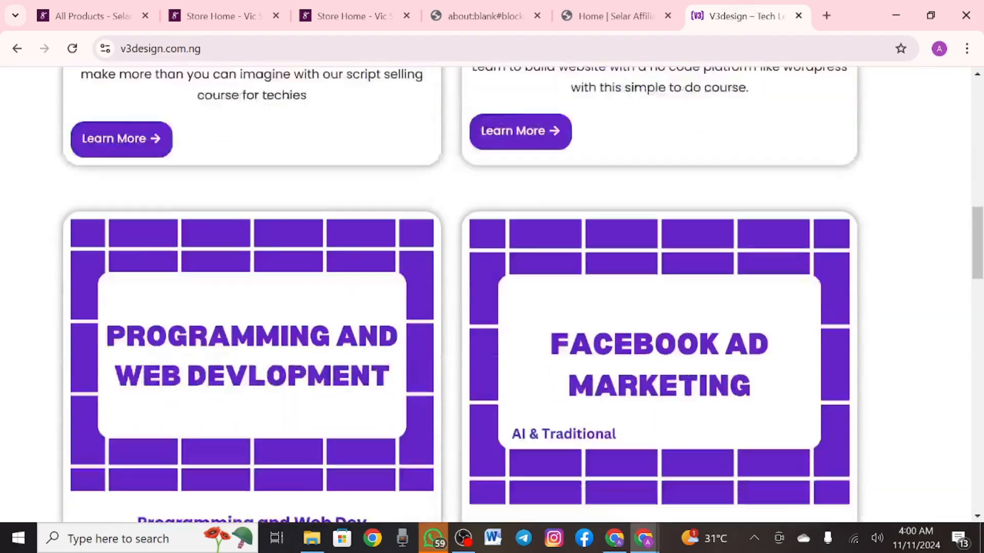
scroll(492, 295, "up", 3)
scroll(492, 295, "up", 3)
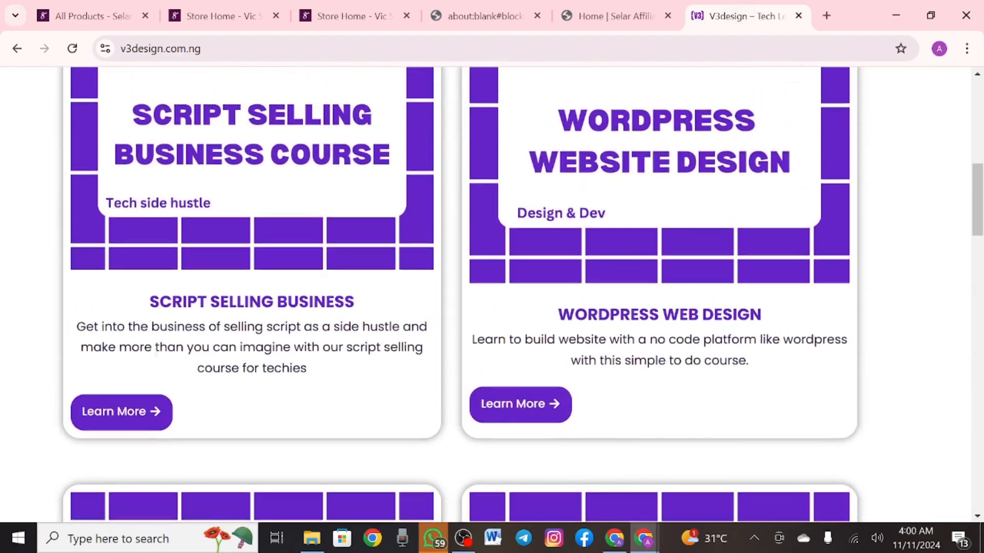